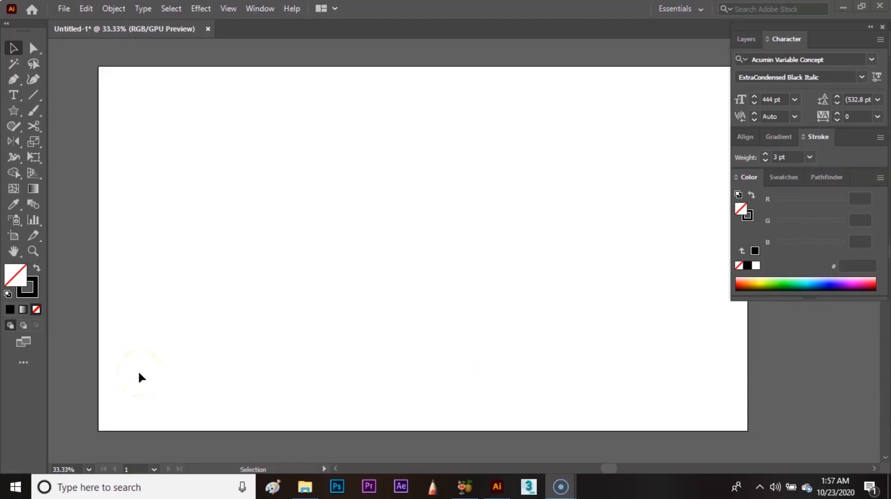
Draw a closed, curved flame-shaped outline with the Pen tool near the middle of the artboard.
{"action": "left_click", "coordinate": [14, 80]}
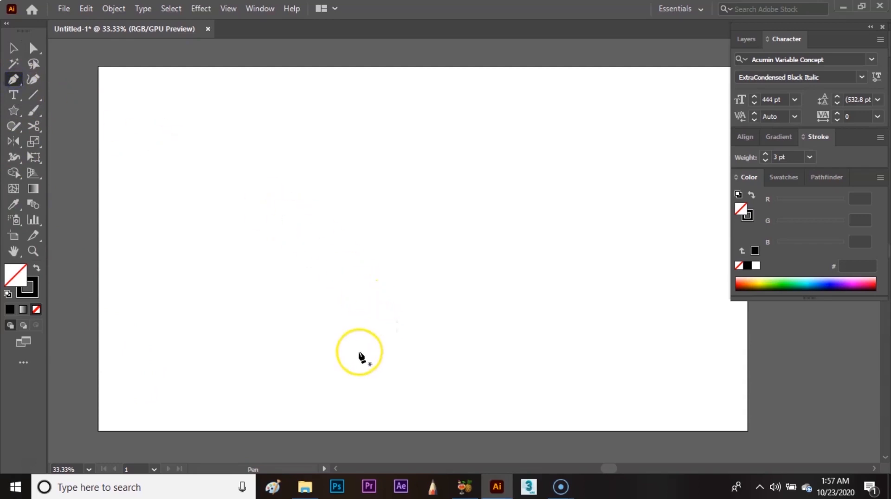
{"action": "left_click", "coordinate": [355, 359]}
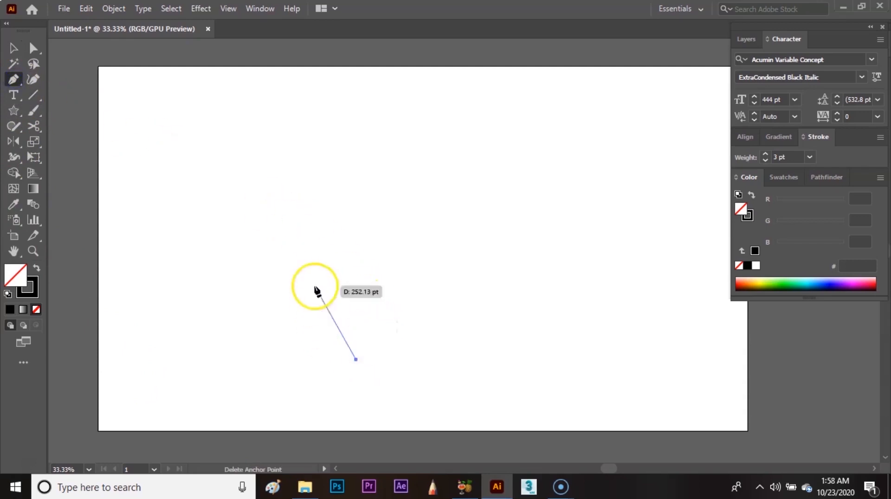
{"action": "left_click_drag", "start_coordinate": [453, 227], "coordinate": [469, 149]}
{"action": "left_click", "coordinate": [493, 178]}
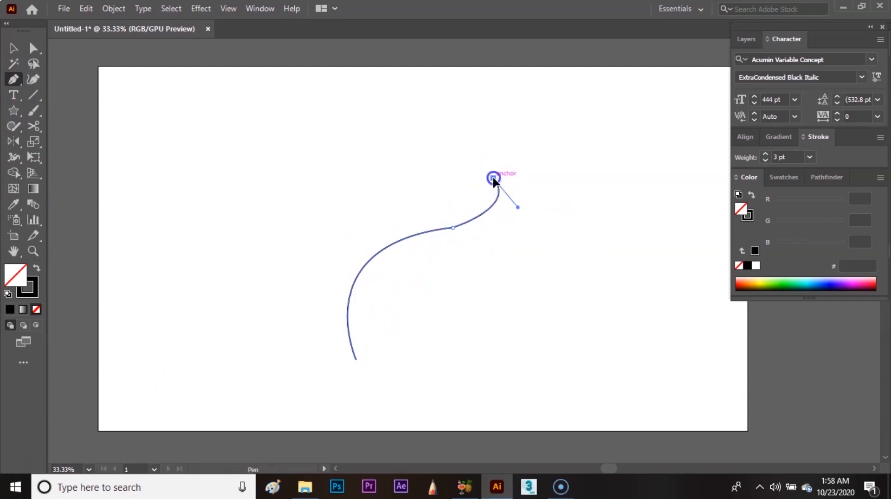
{"action": "left_click_drag", "start_coordinate": [460, 288], "coordinate": [363, 315]}
{"action": "left_click", "coordinate": [460, 288]}
{"action": "left_click_drag", "start_coordinate": [460, 288], "coordinate": [252, 309]}
{"action": "key", "text": "v"}
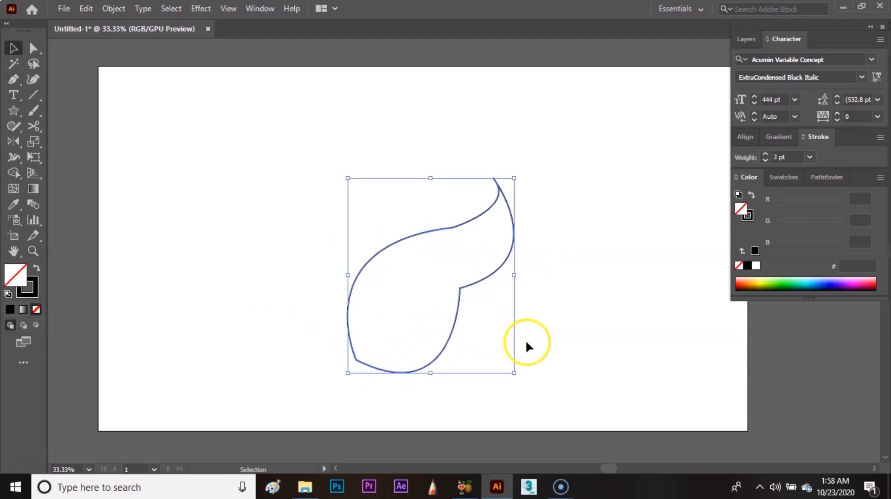
Rotate the flame outline counterclockwise until it stands upright and move it into the artboard's upper right area.
{"action": "left_click_drag", "start_coordinate": [514, 178], "coordinate": [424, 140]}
{"action": "left_click", "coordinate": [529, 168]}
{"action": "left_click_drag", "start_coordinate": [468, 250], "coordinate": [550, 190]}
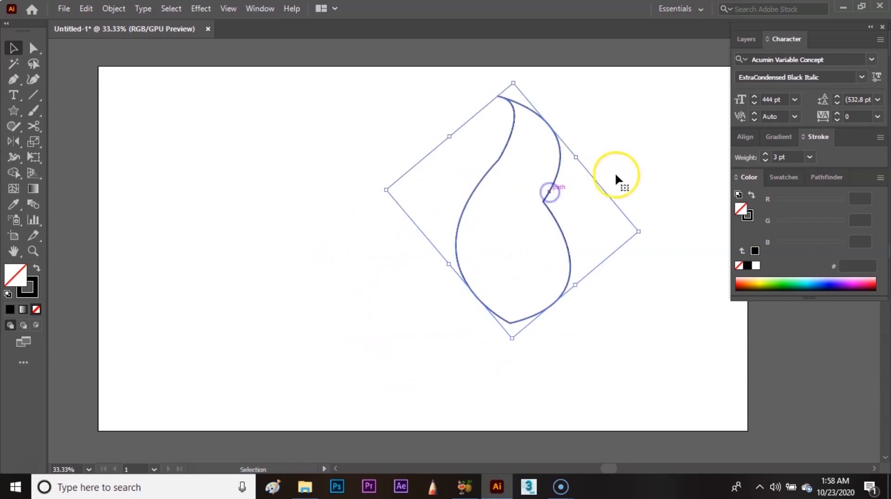
{"action": "left_click", "coordinate": [635, 166]}
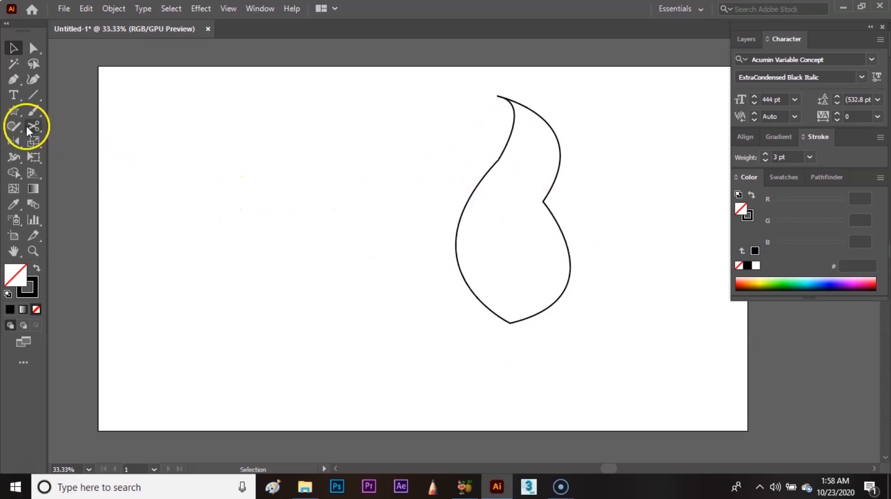
Draw a thin horizontal rectangle with black fill and no stroke, left of the flame outline and near the artboard's top.
{"action": "left_click", "coordinate": [15, 112]}
{"action": "left_click", "coordinate": [38, 112]}
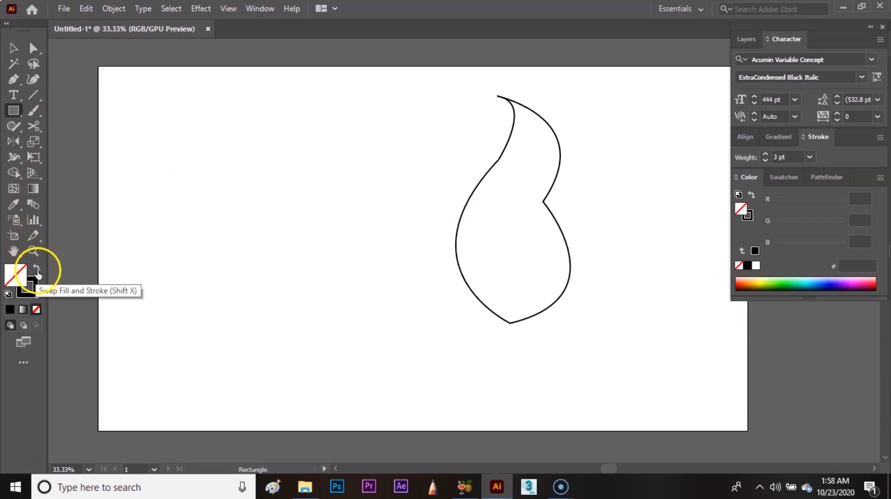
{"action": "left_click", "coordinate": [36, 272]}
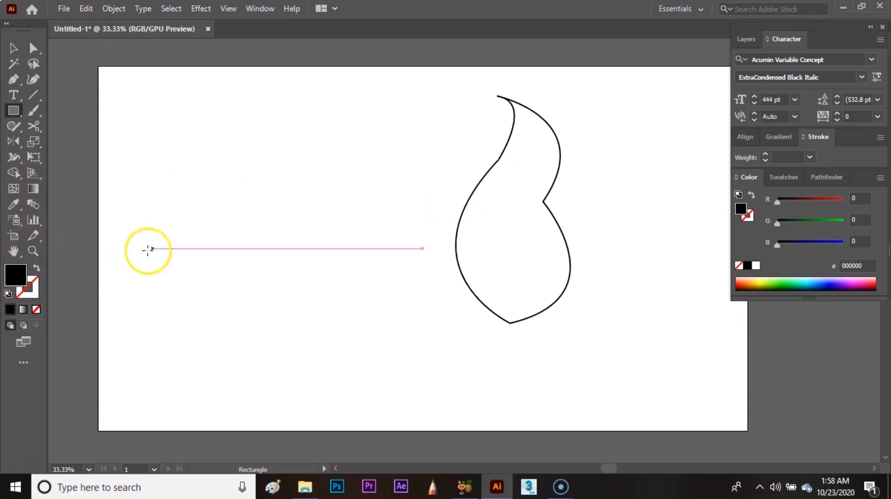
{"action": "left_click_drag", "start_coordinate": [164, 109], "coordinate": [302, 111]}
{"action": "key", "text": "v"}
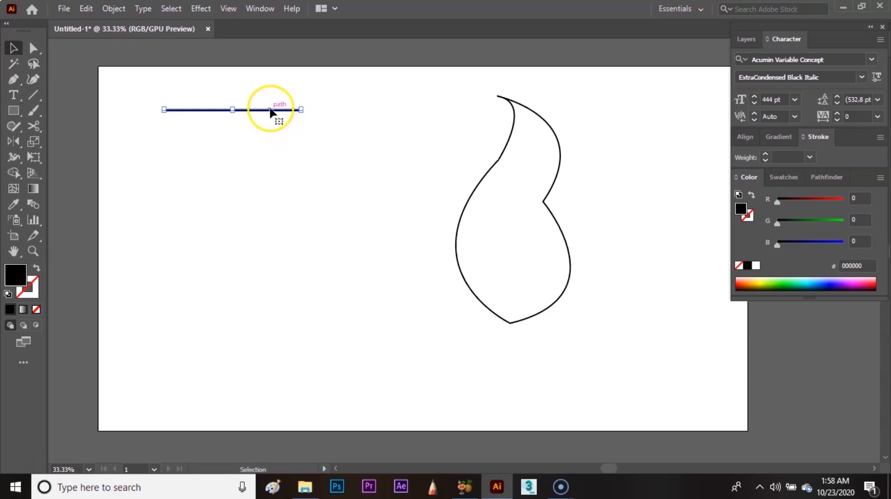
Copy the thin horizontal bar slightly below itself and repeat the copy until the evenly spaced stripes match the flame's height.
{"action": "left_click_drag", "start_coordinate": [270, 112], "coordinate": [269, 115]}
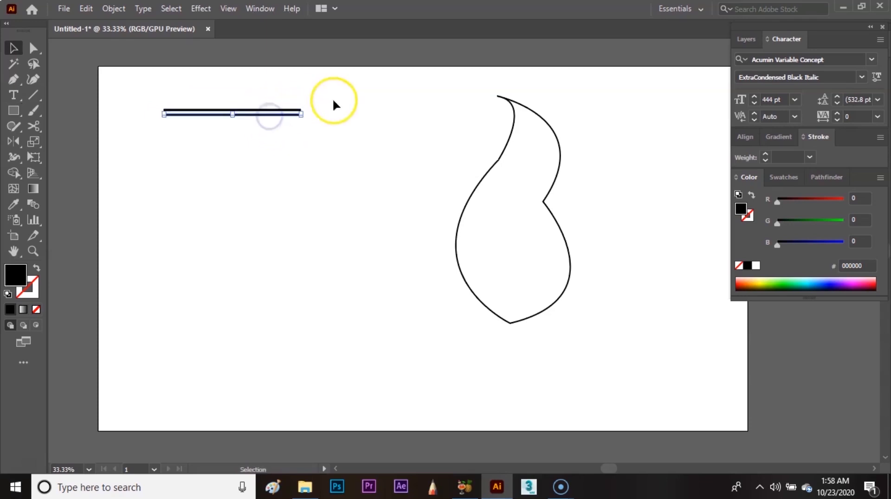
{"action": "key", "text": "ctrl+d"}
{"action": "key", "text": "ctrl+d"}
{"action": "key", "text": "ctrl+d"}
{"action": "key", "text": "ctrl+d"}
{"action": "key", "text": "ctrl+d"}
{"action": "key", "text": "ctrl+d"}
{"action": "key", "text": "ctrl+d"}
{"action": "key", "text": "ctrl+d"}
{"action": "key", "text": "ctrl+d"}
{"action": "key", "text": "ctrl+d"}
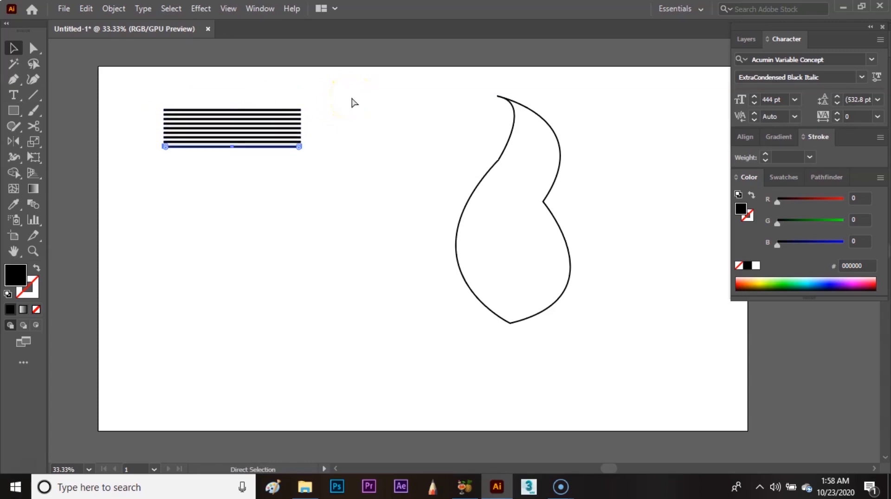
{"action": "key", "text": "ctrl+d"}
{"action": "key", "text": "ctrl+d"}
{"action": "key", "text": "ctrl+d"}
{"action": "key", "text": "ctrl+d"}
{"action": "key", "text": "ctrl+d"}
{"action": "key", "text": "ctrl+d"}
{"action": "key", "text": "ctrl+d"}
{"action": "key", "text": "ctrl+d"}
{"action": "key", "text": "ctrl+d"}
{"action": "key", "text": "ctrl+d"}
{"action": "key", "text": "ctrl+d"}
{"action": "key", "text": "ctrl+d"}
{"action": "key", "text": "ctrl+d"}
{"action": "key", "text": "ctrl+d"}
{"action": "key", "text": "ctrl+d"}
{"action": "key", "text": "ctrl+d"}
{"action": "key", "text": "ctrl+d"}
{"action": "key", "text": "ctrl+d"}
{"action": "key", "text": "ctrl+d"}
{"action": "key", "text": "ctrl+d"}
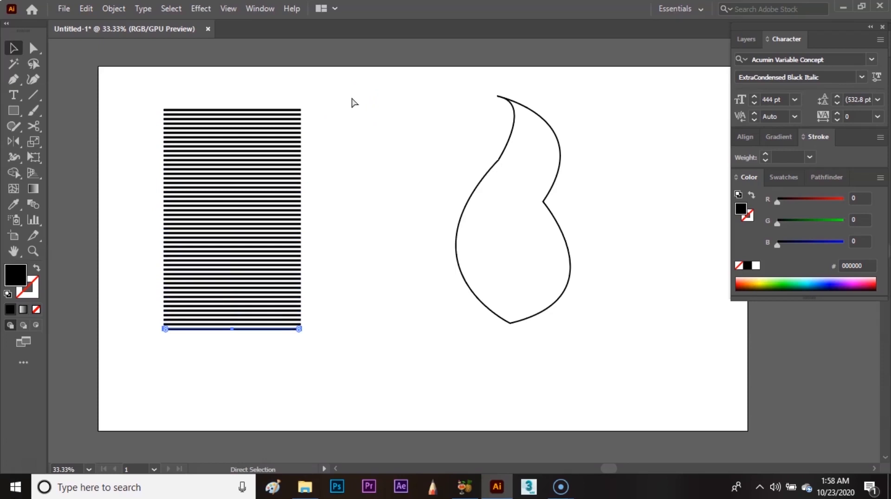
{"action": "key", "text": "ctrl+d"}
{"action": "left_click", "coordinate": [351, 95]}
Draw a thin black vertical bar along the stripes' left edge at full height and place a copy slightly to its right.
{"action": "left_click", "coordinate": [18, 112]}
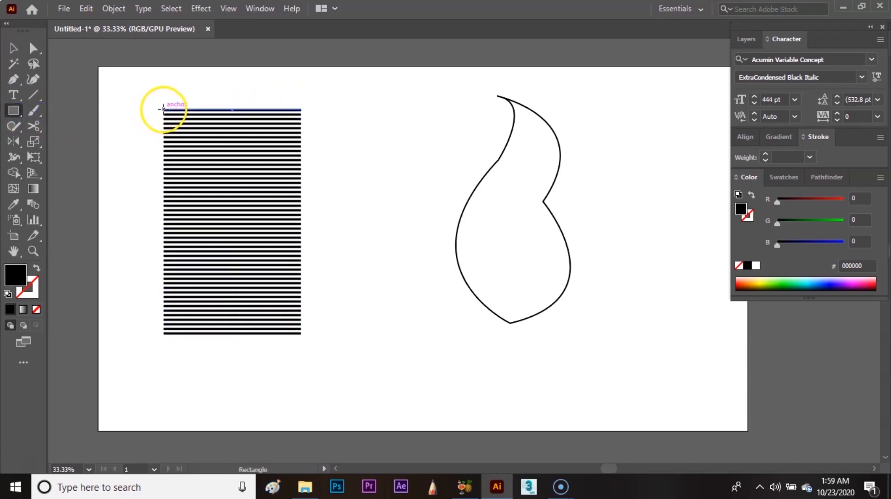
{"action": "mouse_move", "coordinate": [162, 109]}
{"action": "left_mouse_down"}
{"action": "mouse_move", "coordinate": [180, 275]}
{"action": "mouse_move", "coordinate": [168, 335]}
{"action": "mouse_move", "coordinate": [175, 305]}
{"action": "left_mouse_up"}
{"action": "key", "text": "v"}
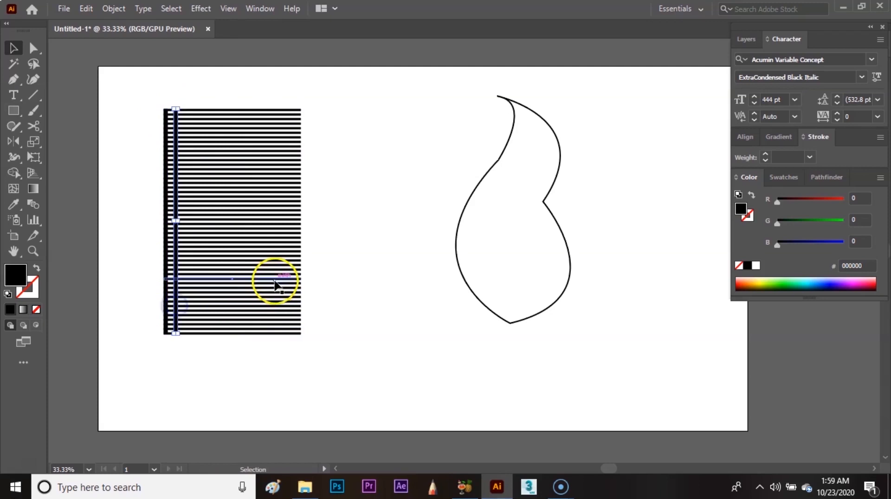
Repeat the vertical bar's copy at equal spacing until the bars reach the right edge of the horizontal stripes.
{"action": "key", "text": "ctrl+d"}
{"action": "key", "text": "ctrl+d"}
{"action": "key", "text": "ctrl+d"}
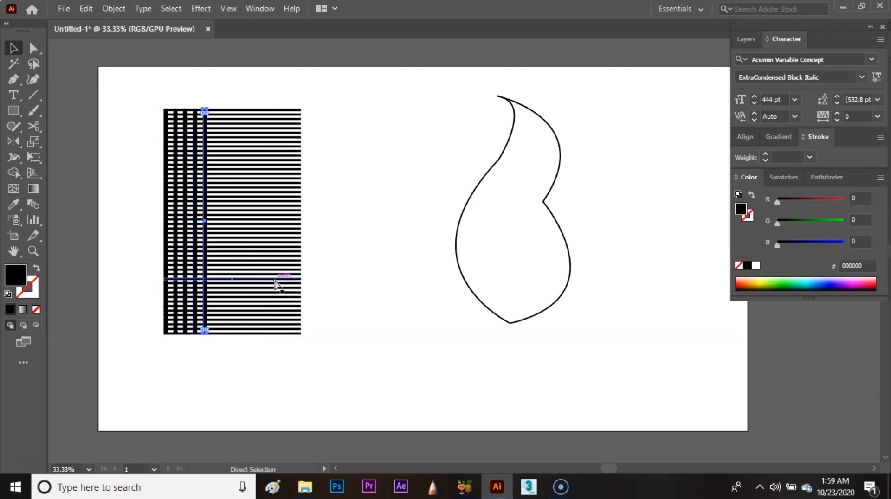
{"action": "key", "text": "ctrl+d"}
{"action": "key", "text": "ctrl+d"}
{"action": "key", "text": "ctrl+d"}
{"action": "key", "text": "ctrl+d"}
{"action": "key", "text": "ctrl+d"}
{"action": "key", "text": "ctrl+d"}
{"action": "key", "text": "ctrl+d"}
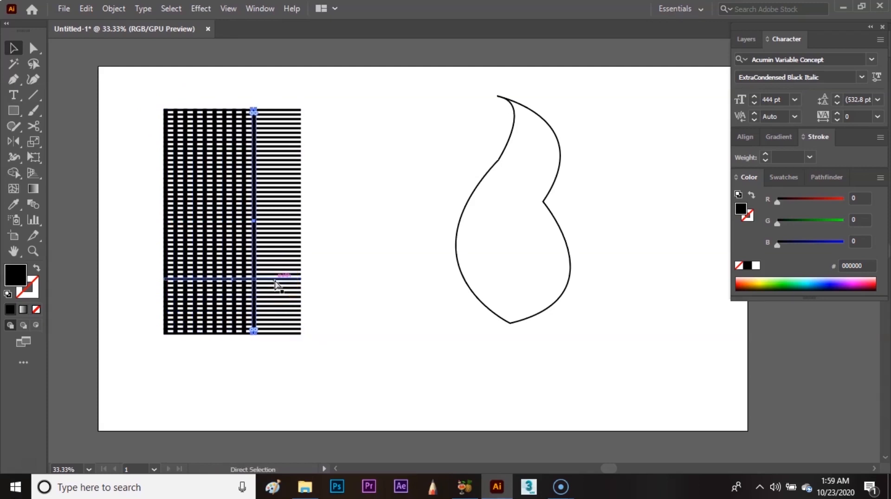
{"action": "key", "text": "ctrl+d"}
{"action": "key", "text": "ctrl+d"}
{"action": "key", "text": "ctrl+d"}
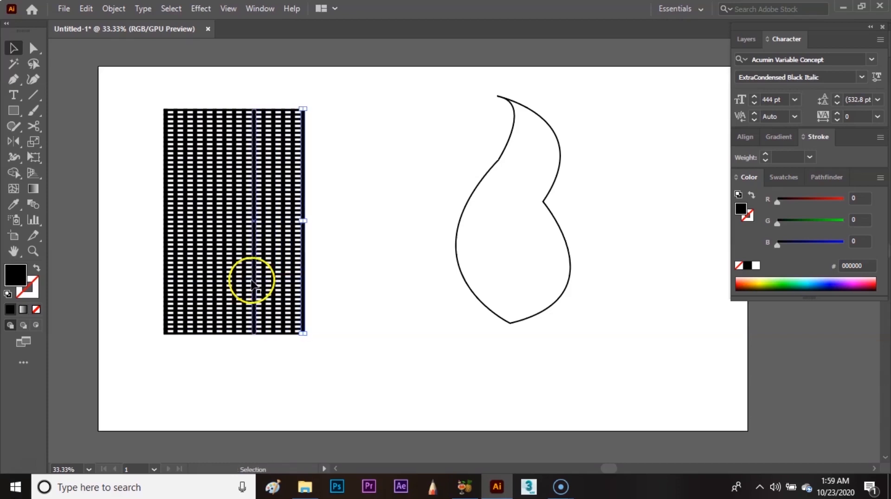
{"action": "left_click", "coordinate": [327, 207]}
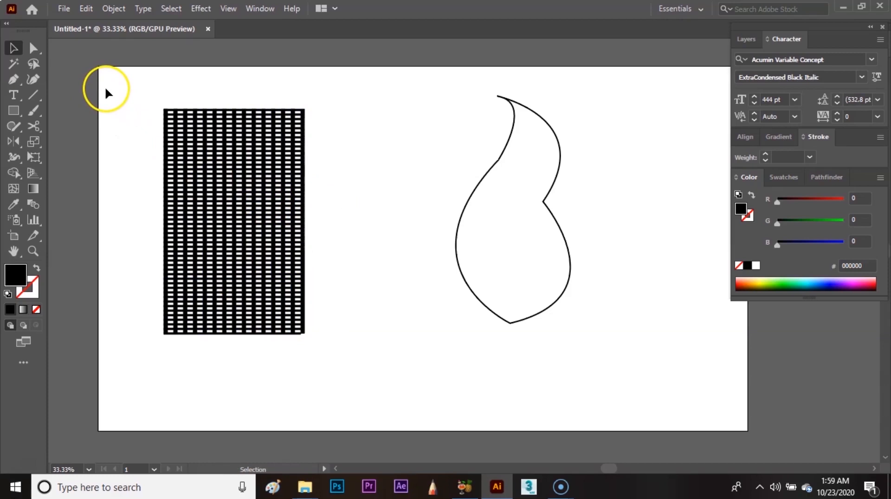
Group all horizontal and vertical bars of the grid pattern into one object.
{"action": "left_click_drag", "start_coordinate": [105, 87], "coordinate": [335, 366]}
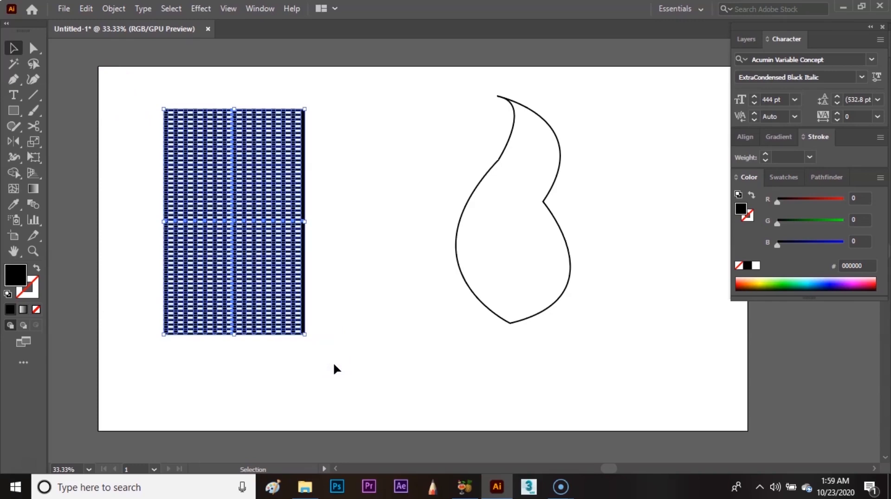
{"action": "left_click", "coordinate": [114, 10]}
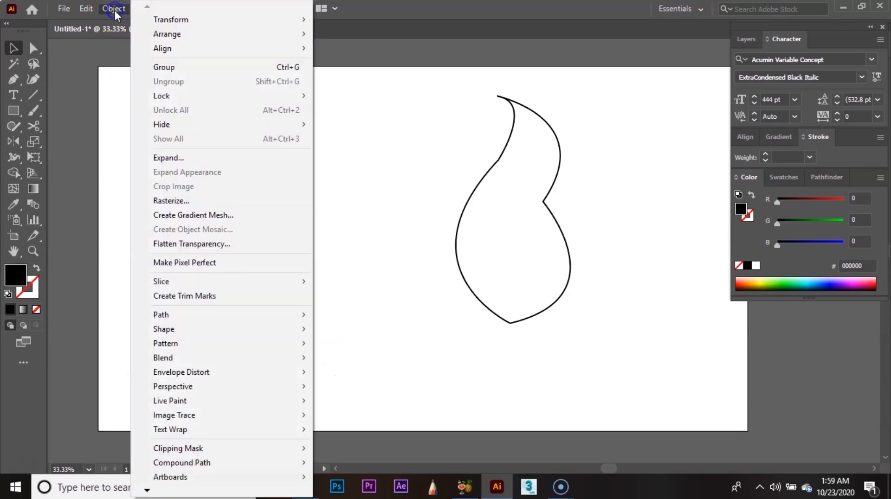
{"action": "left_click", "coordinate": [168, 67]}
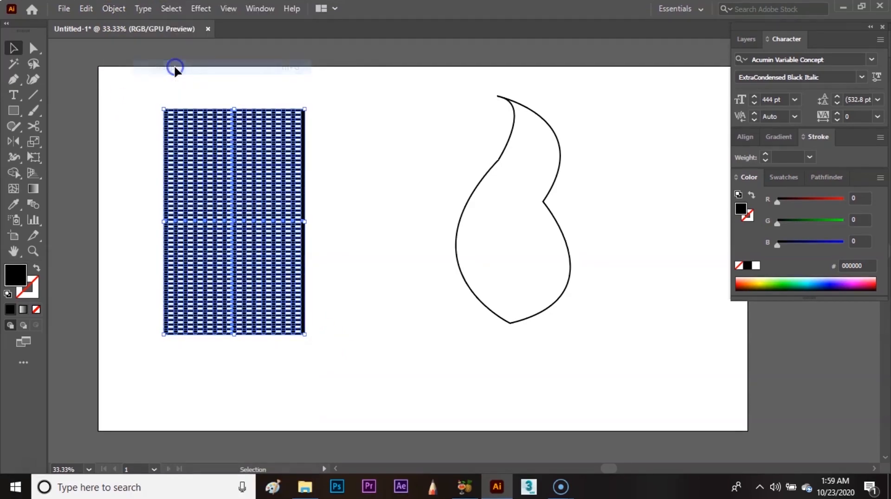
{"action": "left_click", "coordinate": [325, 206]}
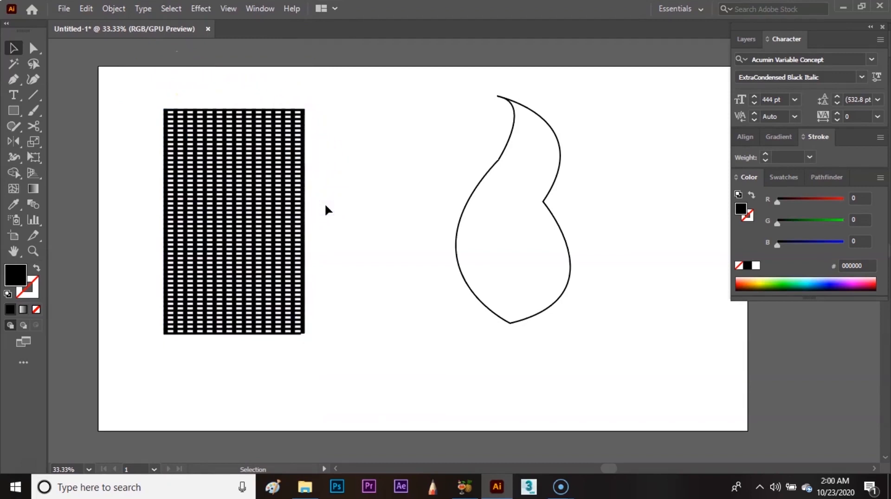
Move the grouped grid over the flame outline and send it to the back.
{"action": "left_click_drag", "start_coordinate": [240, 178], "coordinate": [509, 168]}
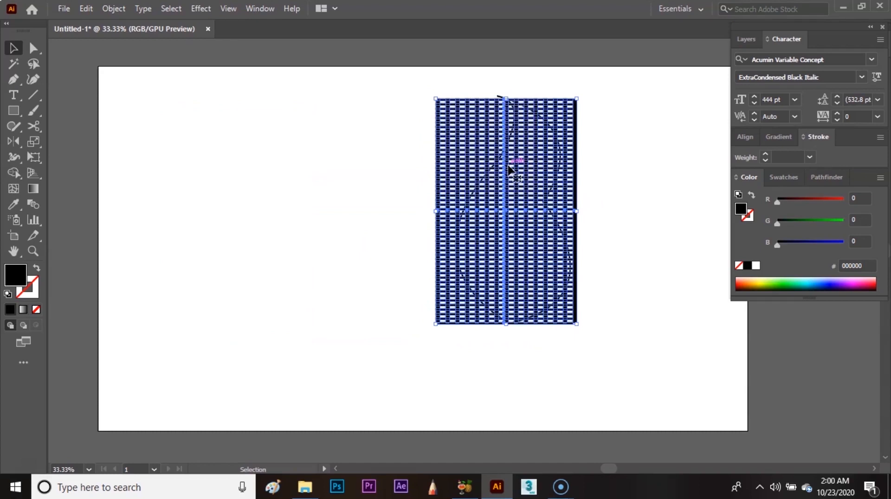
{"action": "right_click", "coordinate": [510, 168]}
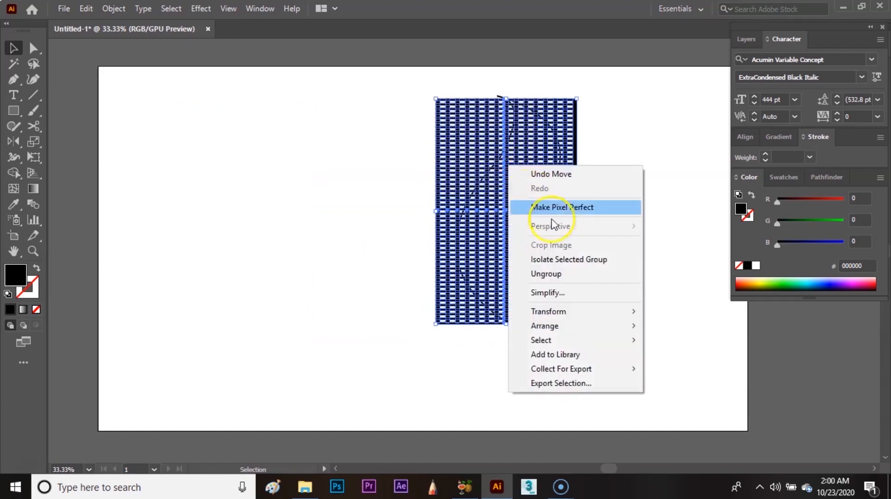
{"action": "mouse_move", "coordinate": [629, 326]}
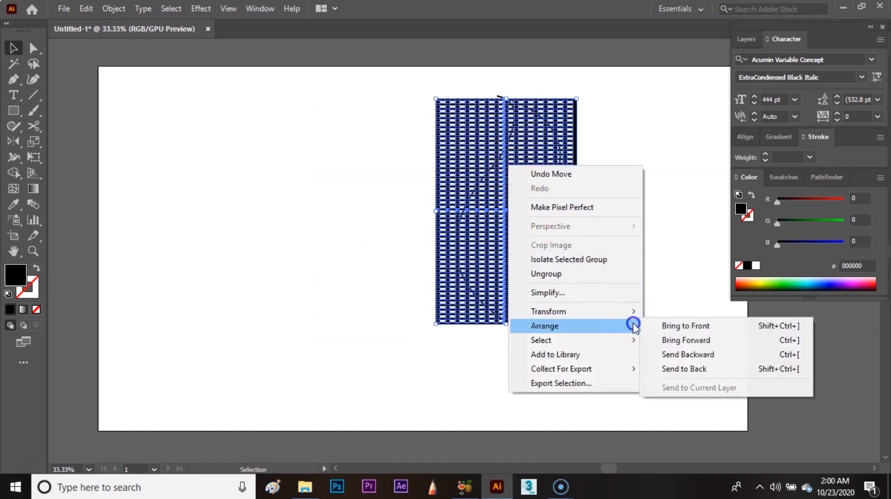
{"action": "left_click", "coordinate": [709, 370]}
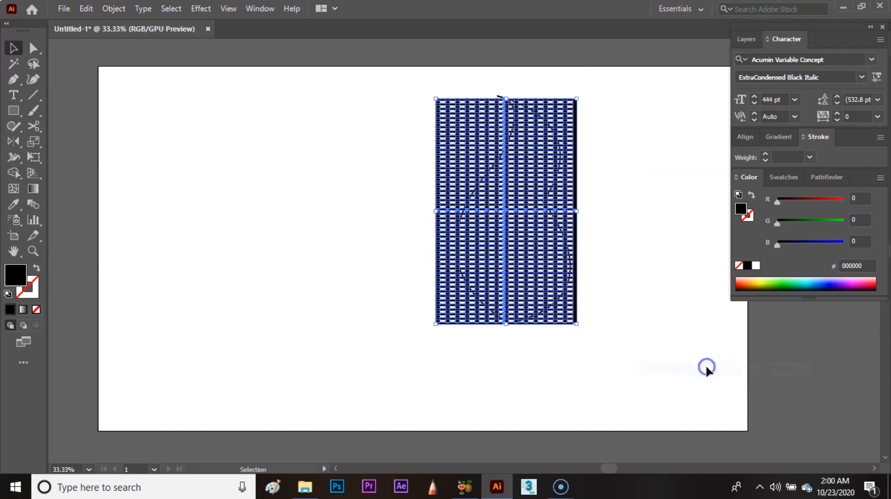
{"action": "left_click", "coordinate": [613, 230]}
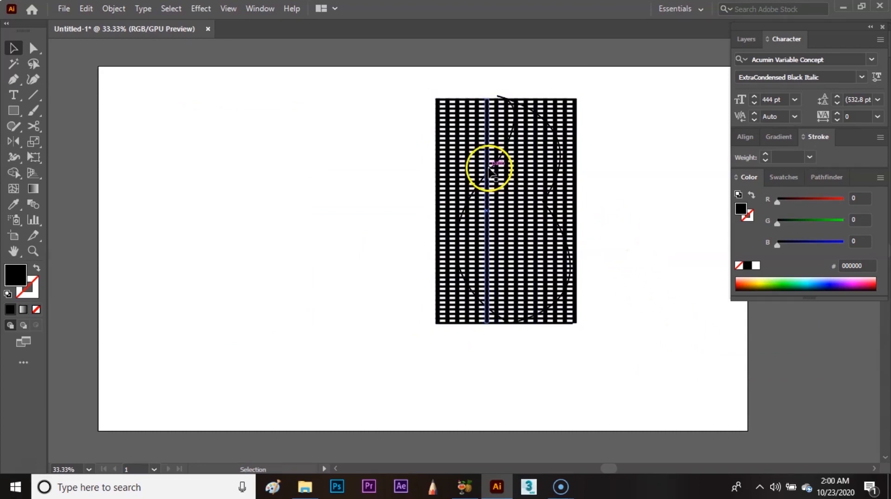
Make a clipping mask from the flame outline and the grid pattern so the grid fills only the flame.
{"action": "left_click_drag", "start_coordinate": [408, 95], "coordinate": [631, 363]}
{"action": "right_click", "coordinate": [521, 182]}
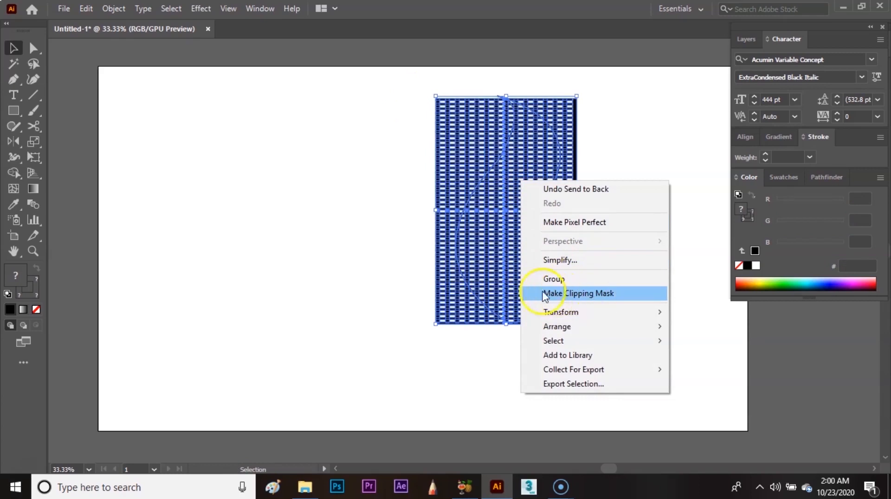
{"action": "left_click", "coordinate": [610, 297]}
{"action": "left_click", "coordinate": [599, 245]}
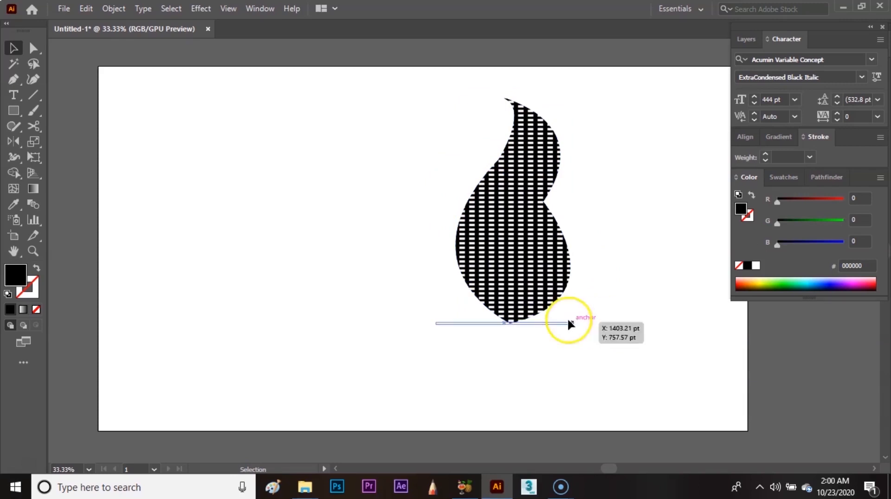
Draw a five-pointed star left of the flame and give it no fill and a black stroke.
{"action": "left_click", "coordinate": [18, 113]}
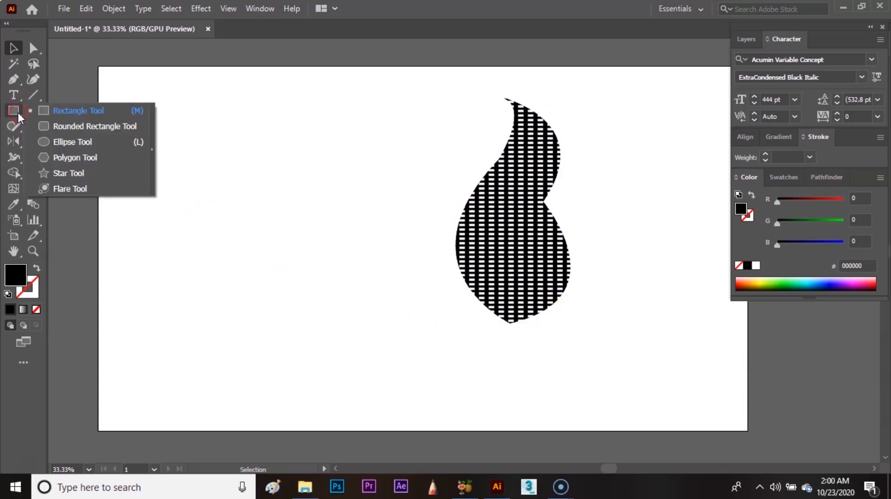
{"action": "left_click", "coordinate": [80, 174]}
{"action": "left_click_drag", "start_coordinate": [191, 183], "coordinate": [252, 243]}
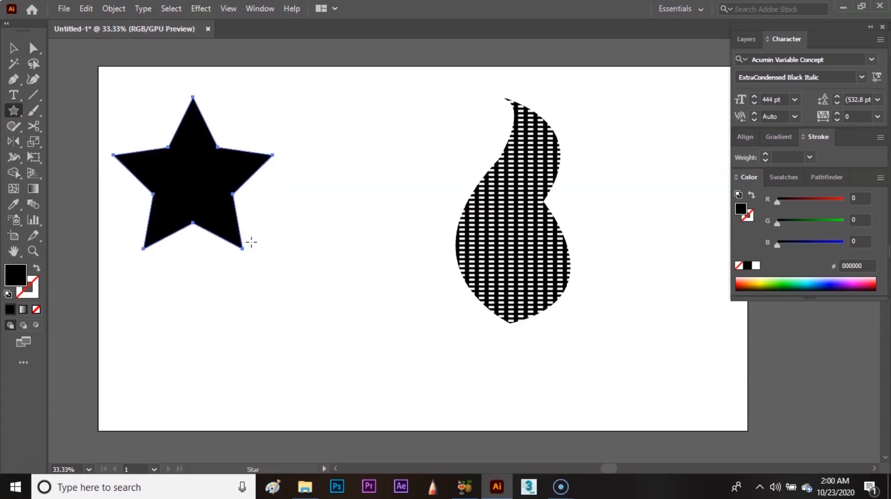
{"action": "left_click", "coordinate": [36, 270]}
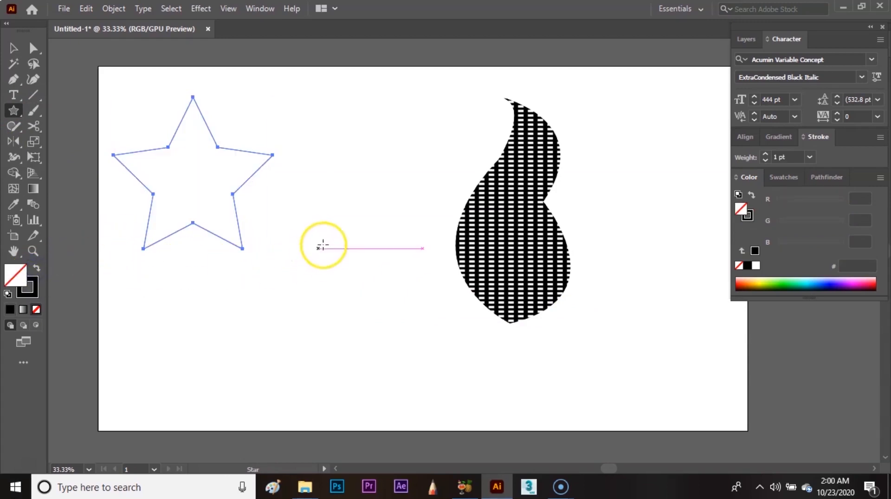
{"action": "key", "text": "v"}
{"action": "left_click", "coordinate": [318, 228]}
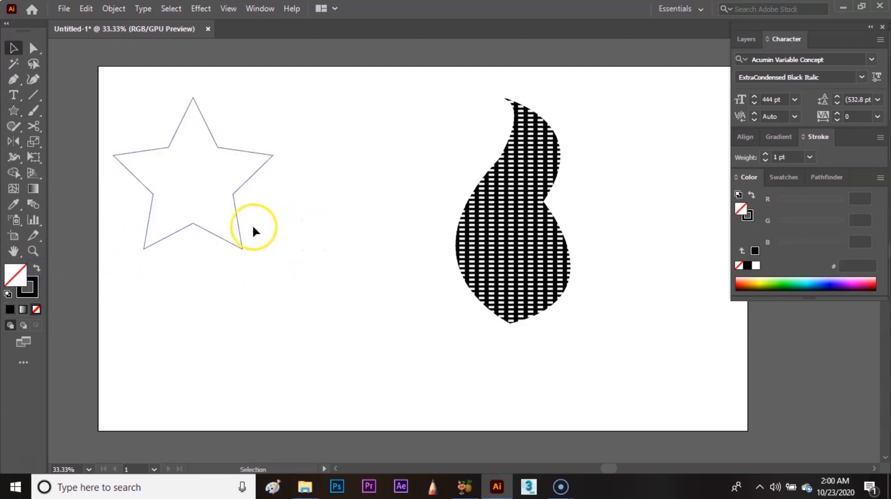
Draw a diagonal line segment rising to the right, just below the star.
{"action": "left_click", "coordinate": [34, 96]}
{"action": "left_click_drag", "start_coordinate": [189, 317], "coordinate": [283, 253]}
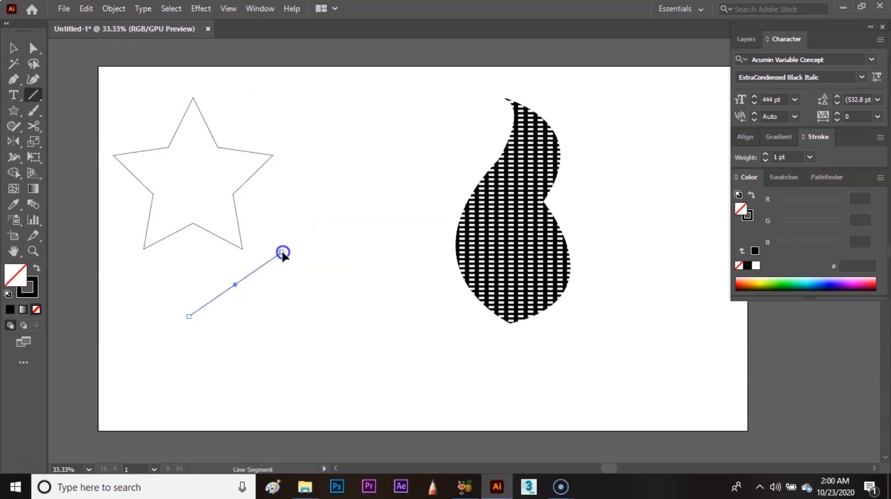
{"action": "key", "text": "v"}
{"action": "left_click", "coordinate": [251, 295]}
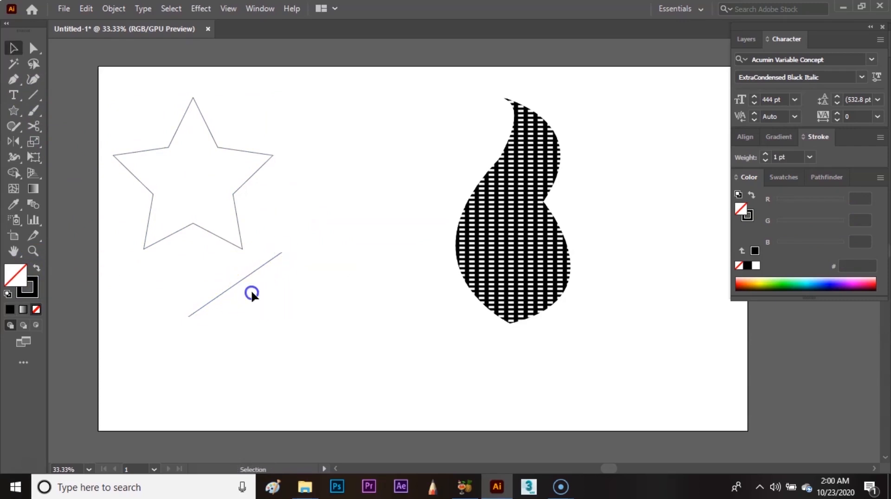
Duplicate the diagonal line just below itself and repeat the copy to build a rectangular block of evenly spaced parallel lines.
{"action": "left_click_drag", "start_coordinate": [243, 278], "coordinate": [247, 284]}
{"action": "key", "text": "ctrl+d"}
{"action": "key", "text": "ctrl+d"}
{"action": "key", "text": "ctrl+d"}
{"action": "key", "text": "ctrl+d"}
{"action": "key", "text": "ctrl+d"}
{"action": "key", "text": "ctrl+d"}
{"action": "key", "text": "ctrl+d"}
{"action": "key", "text": "ctrl+d"}
{"action": "key", "text": "ctrl+d"}
{"action": "key", "text": "ctrl+d"}
{"action": "key", "text": "ctrl+d"}
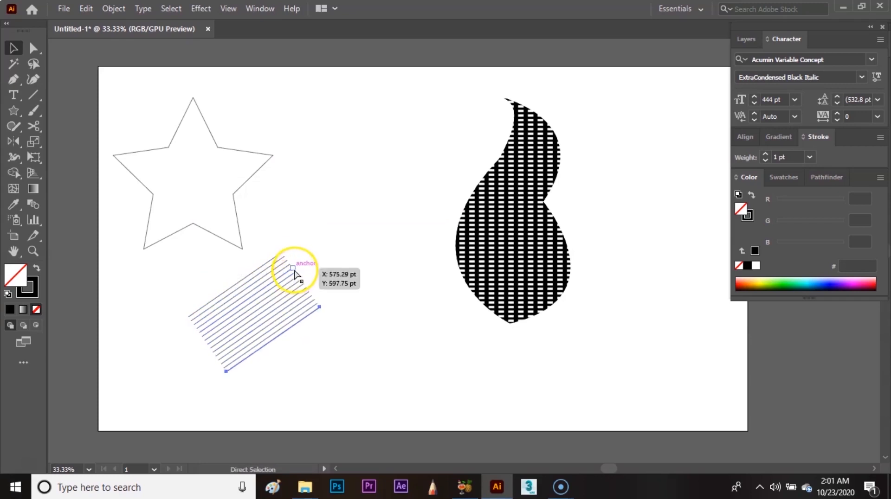
{"action": "key", "text": "ctrl+d"}
{"action": "key", "text": "ctrl+d"}
{"action": "key", "text": "ctrl+d"}
{"action": "key", "text": "ctrl+d"}
{"action": "key", "text": "ctrl+d"}
{"action": "key", "text": "ctrl+d"}
{"action": "key", "text": "ctrl+d"}
{"action": "key", "text": "ctrl+d"}
{"action": "key", "text": "ctrl+d"}
{"action": "key", "text": "ctrl+d"}
{"action": "key", "text": "ctrl+d"}
{"action": "key", "text": "ctrl+d"}
{"action": "key", "text": "ctrl+d"}
{"action": "key", "text": "ctrl+d"}
{"action": "left_click", "coordinate": [349, 235]}
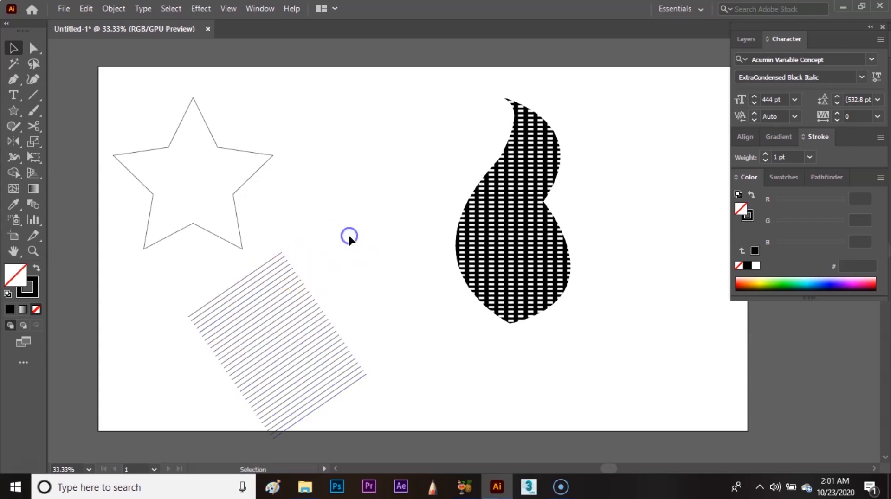
Select all the diagonal lines below the star and group them into one object.
{"action": "left_click_drag", "start_coordinate": [161, 292], "coordinate": [345, 419]}
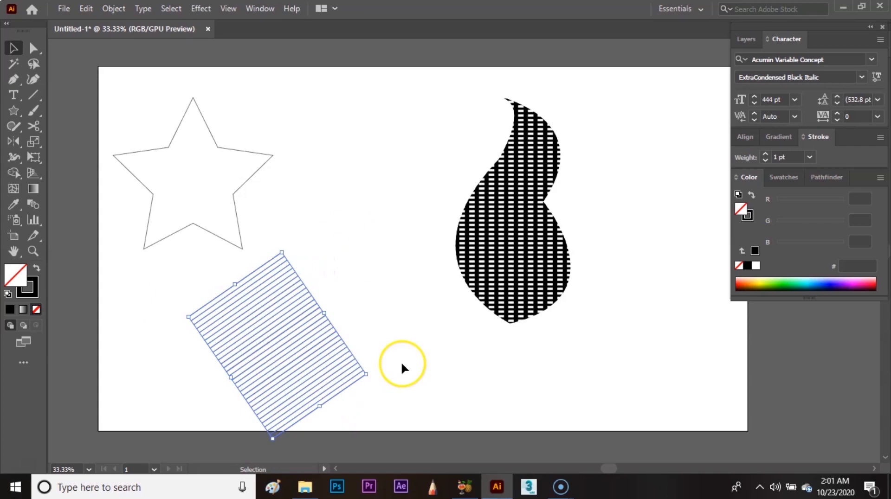
{"action": "left_click", "coordinate": [113, 8]}
{"action": "left_click", "coordinate": [180, 68]}
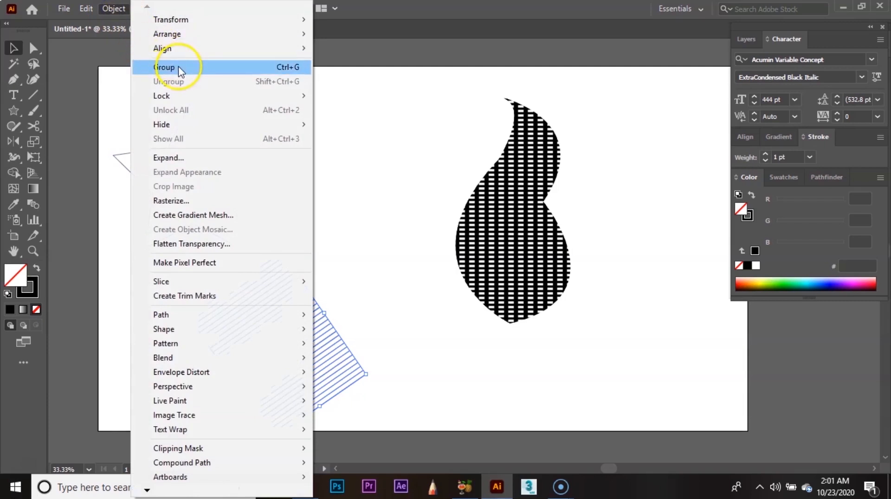
{"action": "left_click", "coordinate": [295, 253]}
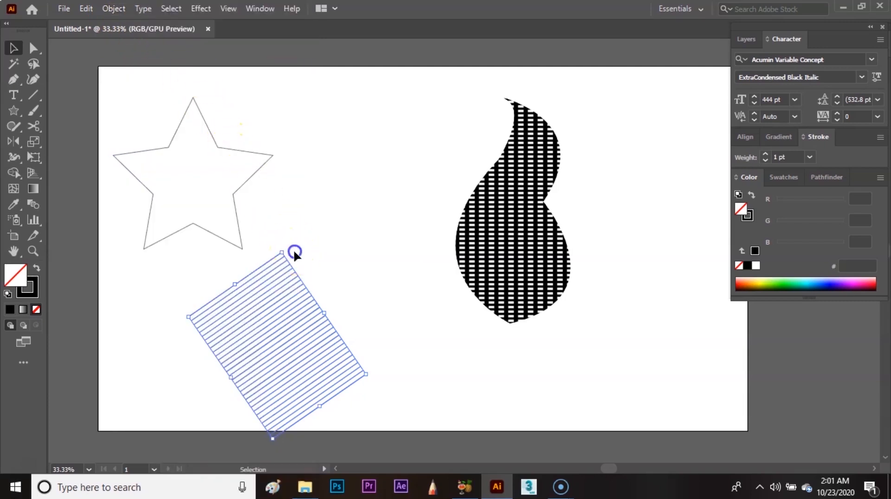
{"action": "left_click", "coordinate": [257, 318]}
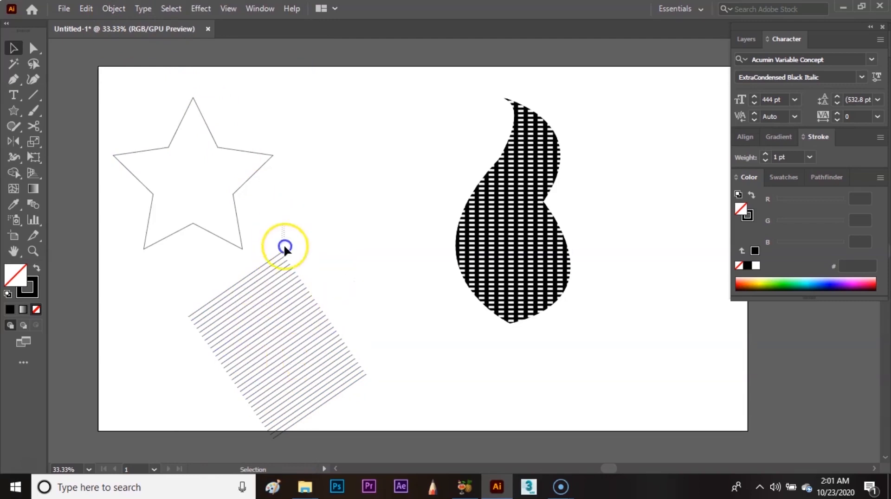
Set the stroke colour of the grouped diagonal lines to orange E57428.
{"action": "left_click_drag", "start_coordinate": [351, 403], "coordinate": [355, 408]}
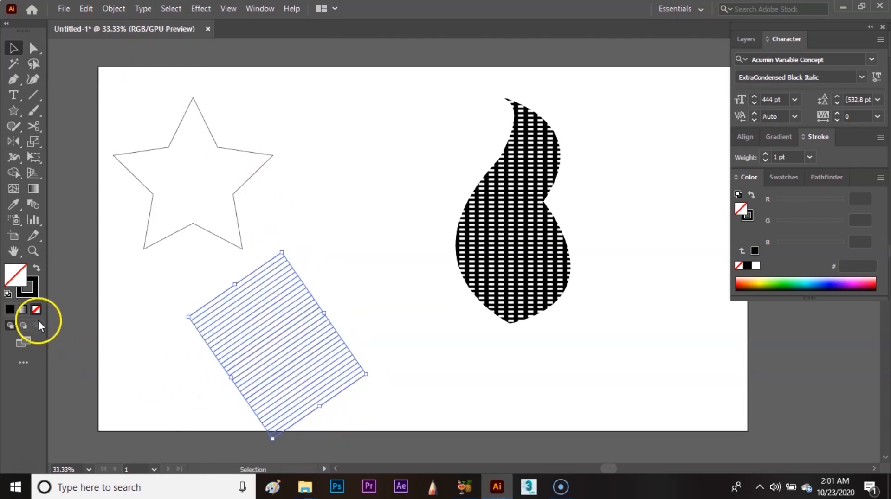
{"action": "left_click", "coordinate": [38, 291]}
{"action": "double_click", "coordinate": [37, 291]}
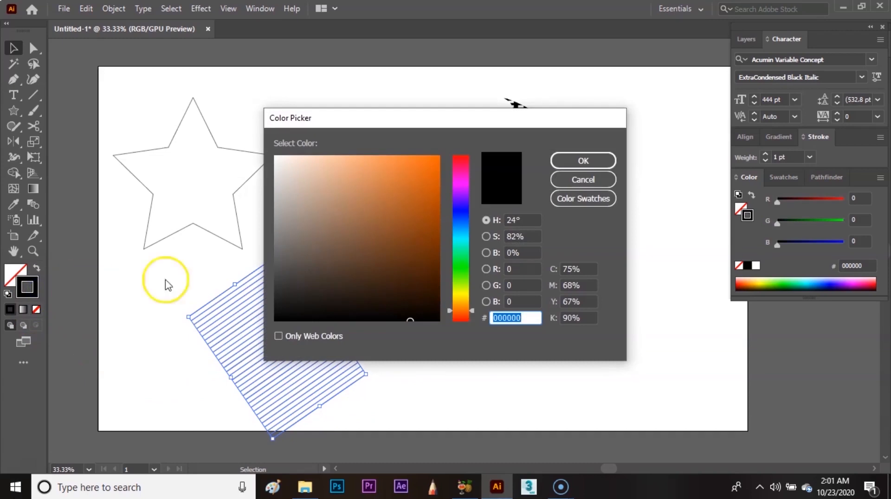
{"action": "left_click", "coordinate": [411, 173]}
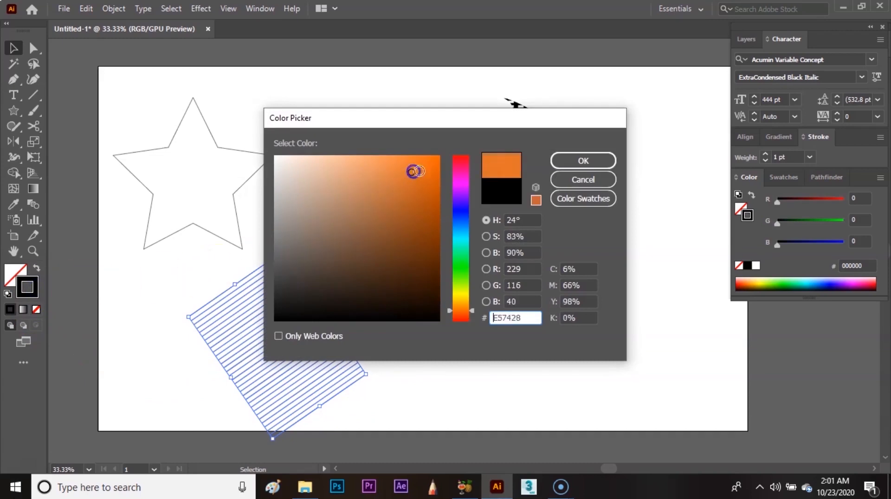
{"action": "left_click", "coordinate": [581, 161]}
{"action": "left_click", "coordinate": [352, 231]}
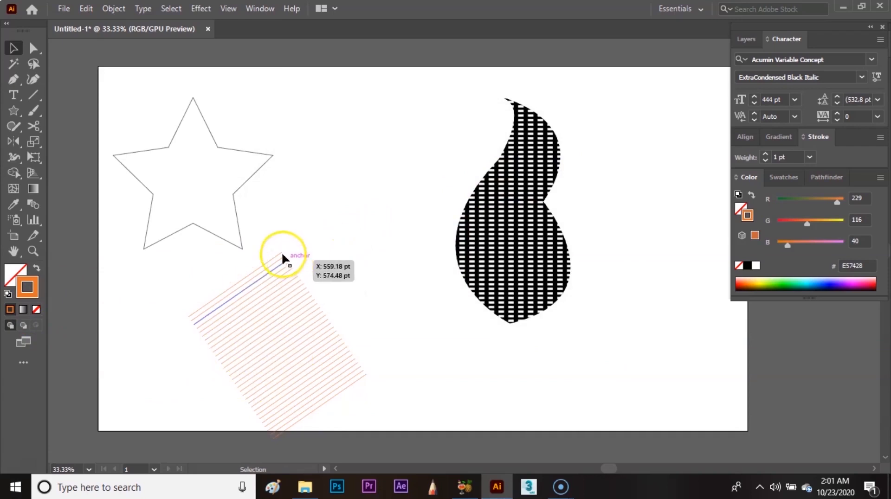
Raise the stroke weight of the orange diagonal line group to 7 pt.
{"action": "left_click_drag", "start_coordinate": [280, 245], "coordinate": [371, 386]}
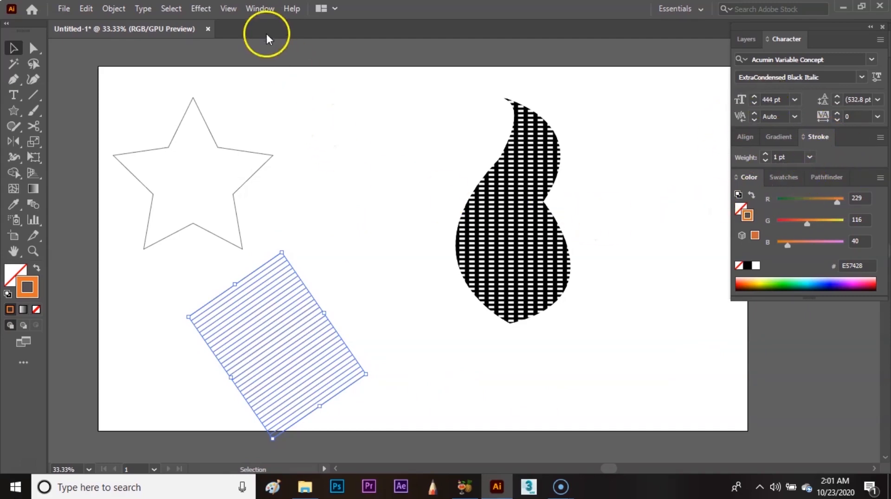
{"action": "left_click", "coordinate": [259, 10]}
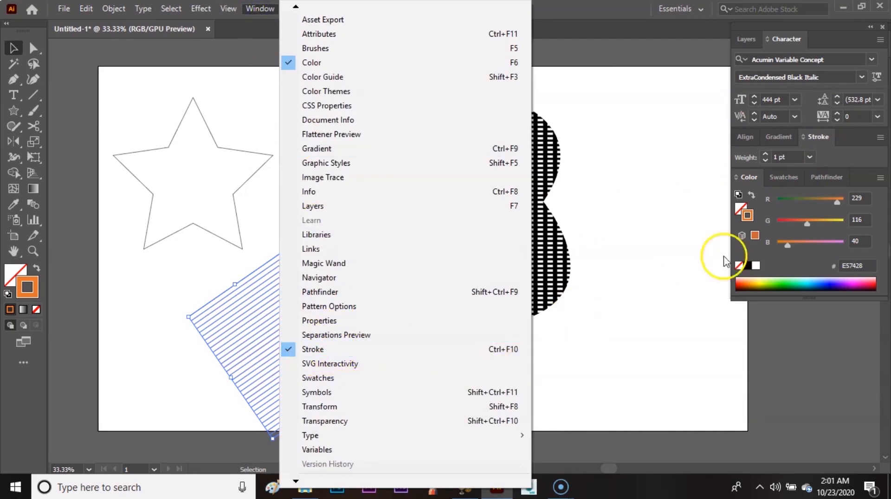
{"action": "left_click", "coordinate": [765, 156]}
{"action": "left_click", "coordinate": [765, 155]}
{"action": "left_click", "coordinate": [765, 155]}
{"action": "left_click", "coordinate": [765, 155]}
{"action": "left_click", "coordinate": [765, 155]}
{"action": "left_click", "coordinate": [765, 156]}
{"action": "left_click", "coordinate": [765, 155]}
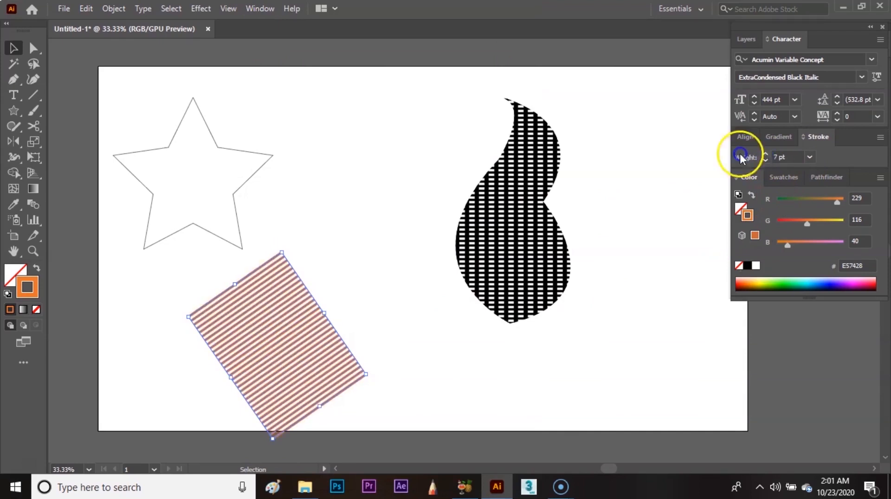
{"action": "left_click", "coordinate": [419, 149]}
Move and enlarge the orange stripe group so it covers the star, and send it to the back.
{"action": "left_click_drag", "start_coordinate": [302, 352], "coordinate": [227, 205]}
{"action": "mouse_move", "coordinate": [280, 217]}
{"action": "left_mouse_down"}
{"action": "mouse_move", "coordinate": [322, 235]}
{"action": "mouse_move", "coordinate": [276, 221]}
{"action": "mouse_move", "coordinate": [264, 229]}
{"action": "mouse_move", "coordinate": [345, 249]}
{"action": "left_mouse_up"}
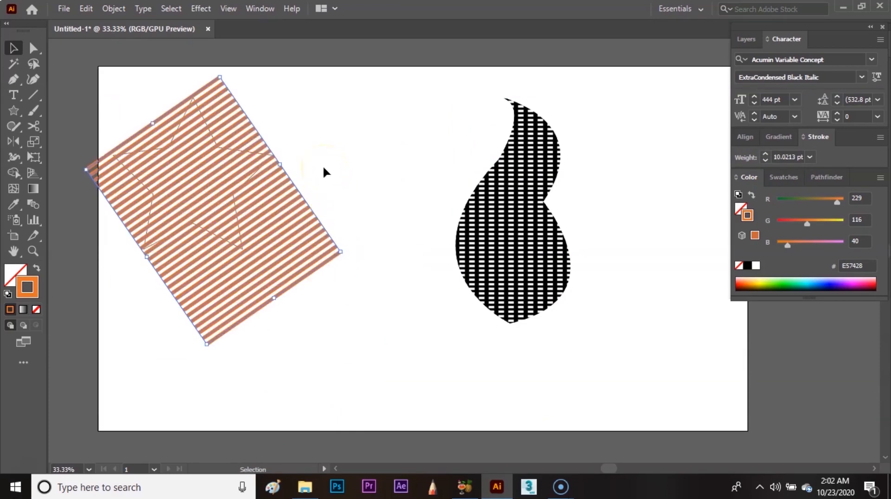
{"action": "right_click", "coordinate": [268, 180]}
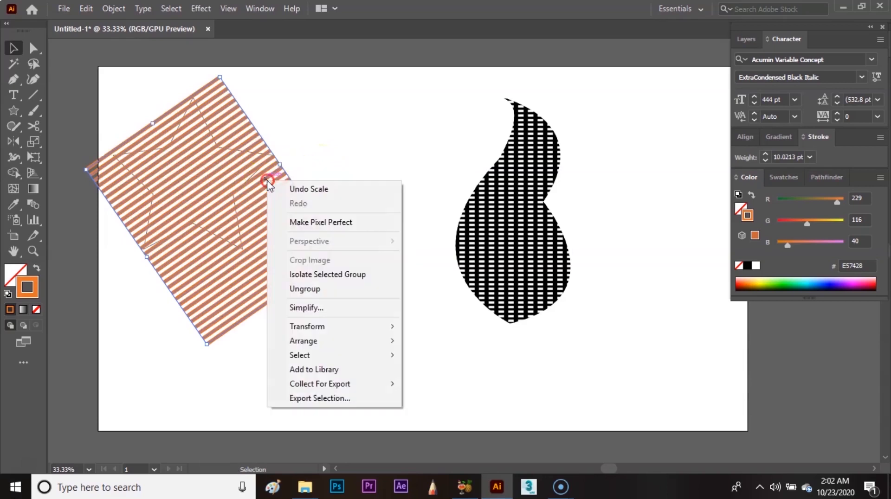
{"action": "left_click", "coordinate": [385, 351]}
{"action": "left_click", "coordinate": [473, 382]}
{"action": "left_click", "coordinate": [397, 319]}
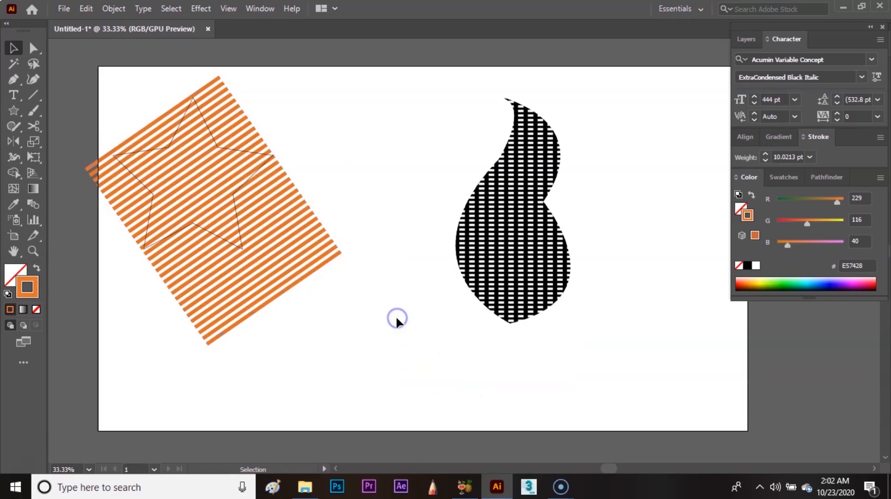
Make a clipping mask from the star outline and the orange stripes so the stripes fill only the star.
{"action": "left_click", "coordinate": [286, 246]}
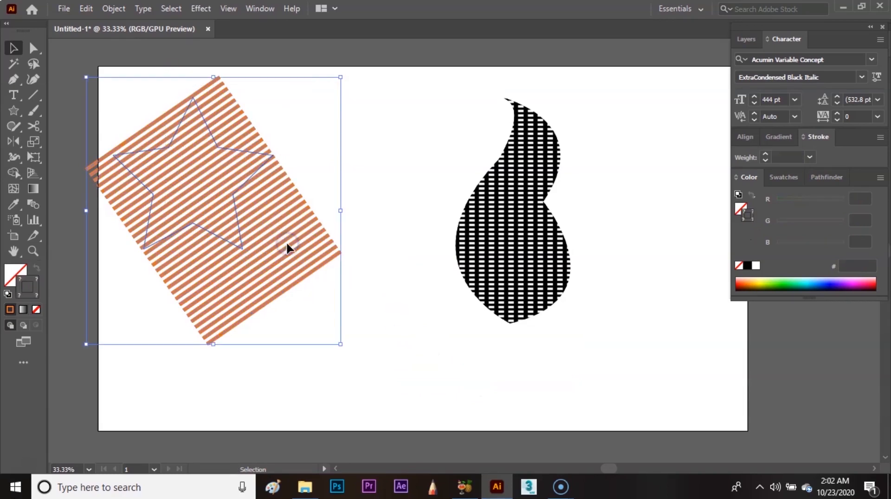
{"action": "right_click", "coordinate": [221, 185]}
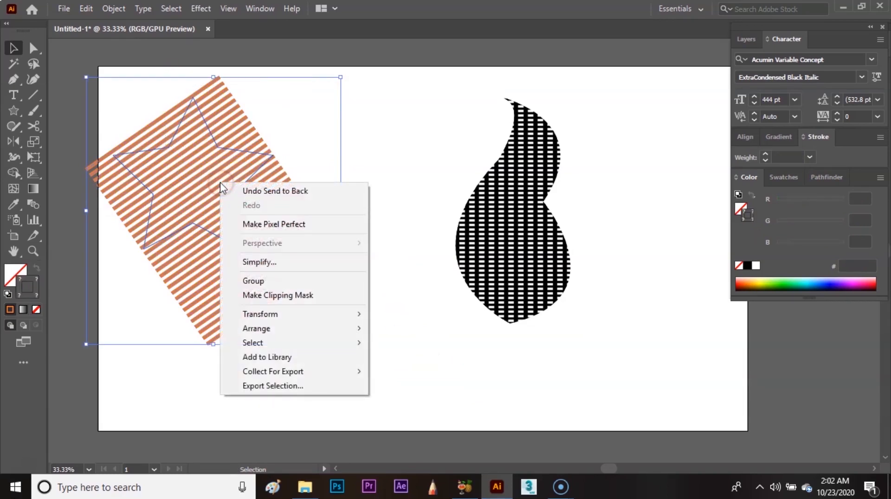
{"action": "left_click", "coordinate": [306, 295]}
{"action": "left_click", "coordinate": [309, 274]}
{"action": "left_click", "coordinate": [293, 185]}
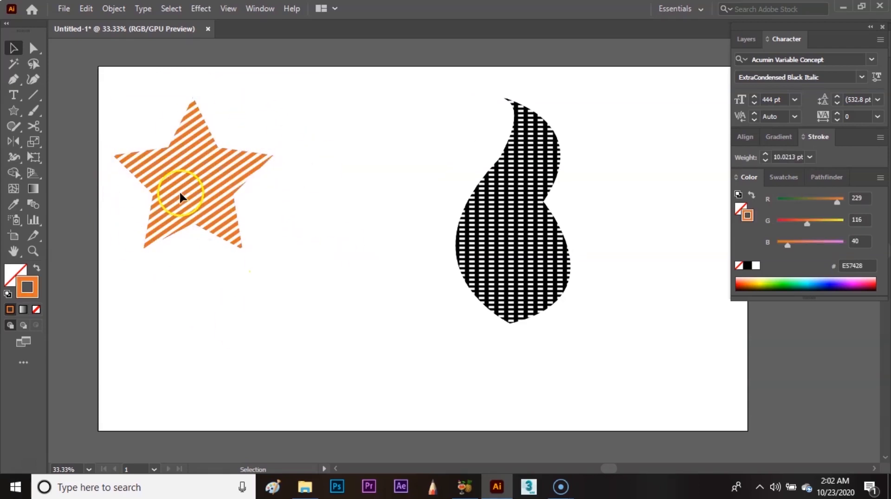
Move the striped star right and slightly down, next to the flame.
{"action": "left_click_drag", "start_coordinate": [276, 226], "coordinate": [276, 226]}
{"action": "left_click_drag", "start_coordinate": [199, 185], "coordinate": [354, 232]}
{"action": "left_click", "coordinate": [352, 111]}
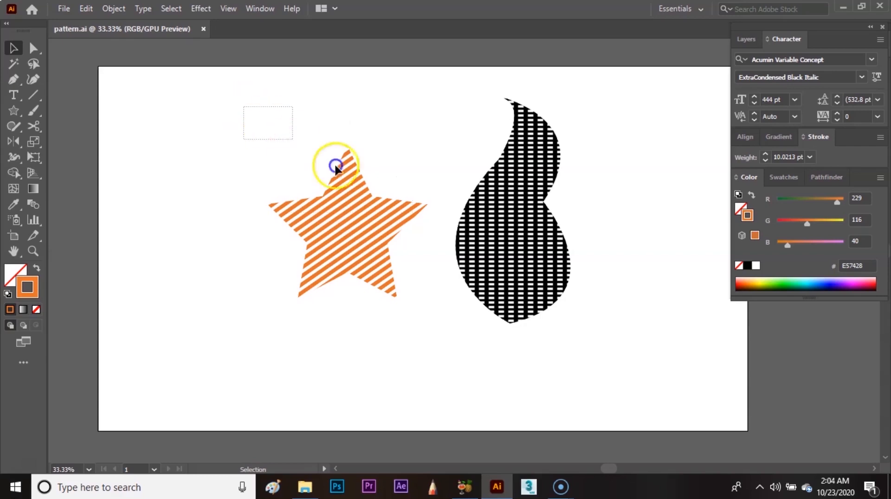
Scale the star and flame down together and move them to the upper-right corner of the artboard.
{"action": "left_click_drag", "start_coordinate": [243, 106], "coordinate": [666, 360]}
{"action": "left_click_drag", "start_coordinate": [570, 96], "coordinate": [424, 230]}
{"action": "left_click_drag", "start_coordinate": [378, 291], "coordinate": [686, 134]}
{"action": "left_click", "coordinate": [653, 225]}
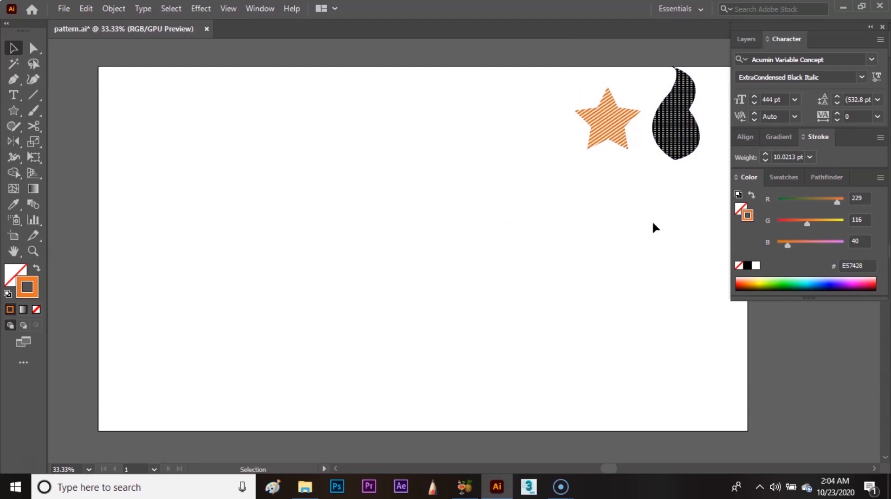
Add the text HELLO as a point type object in the middle of the artboard.
{"action": "left_click", "coordinate": [21, 101]}
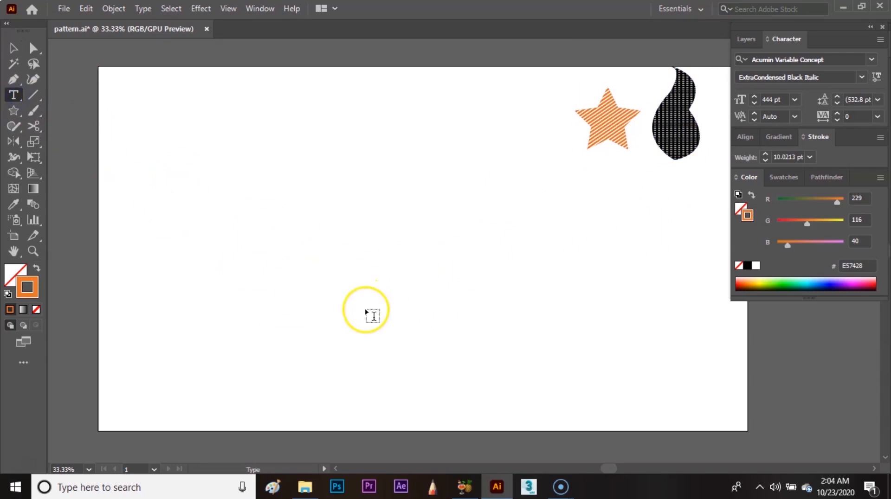
{"action": "left_click", "coordinate": [339, 298]}
{"action": "type", "text": "H"}
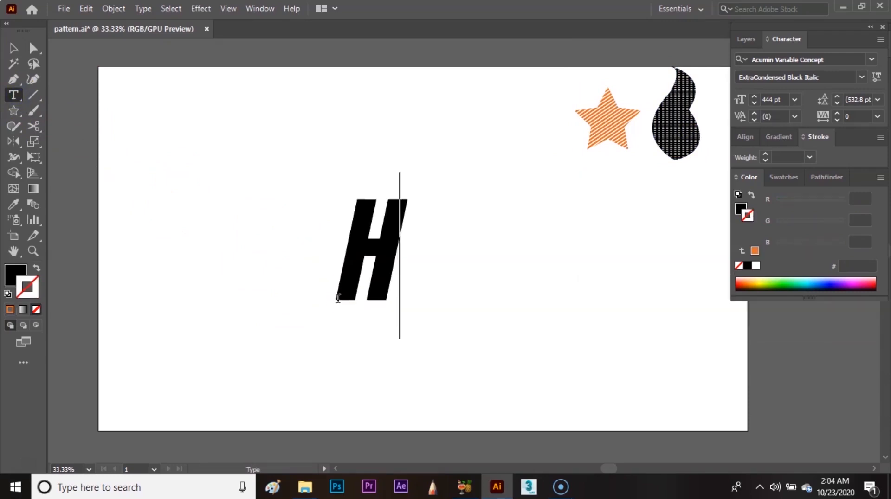
{"action": "type", "text": "ELLO"}
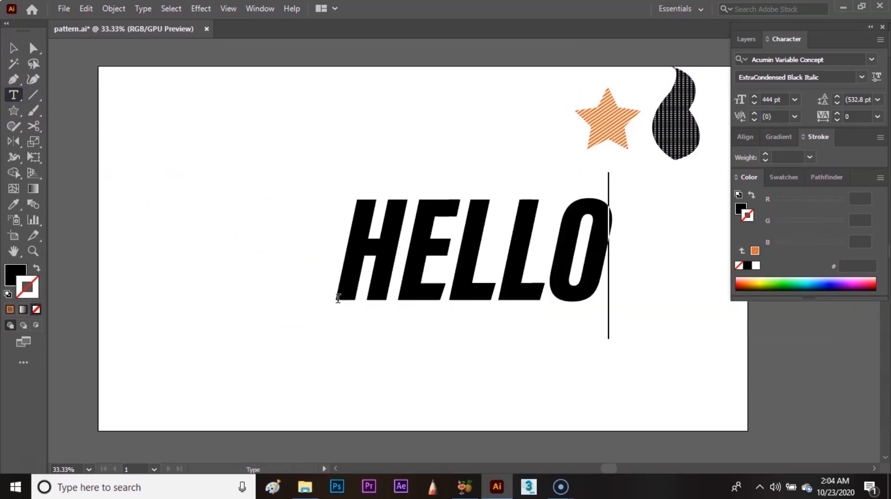
{"action": "left_click", "coordinate": [16, 48]}
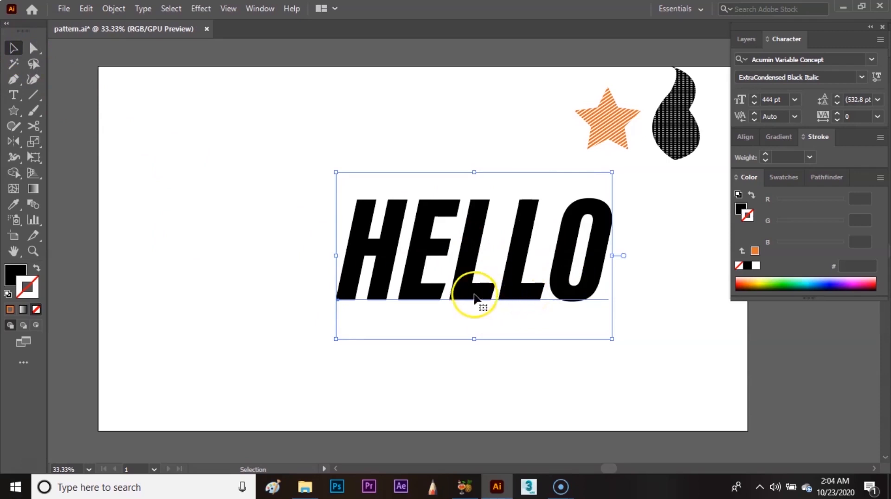
Examine the type size options and the list of type panels that includes Character.
{"action": "left_click", "coordinate": [143, 9]}
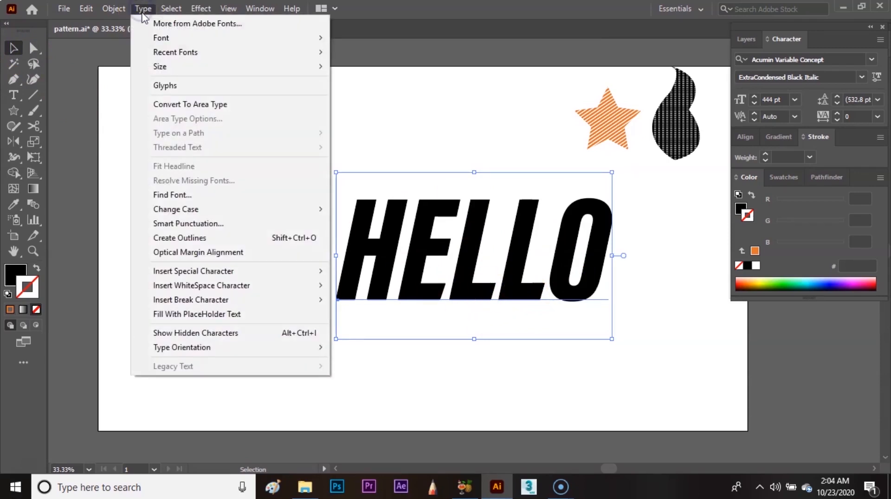
{"action": "mouse_move", "coordinate": [173, 41]}
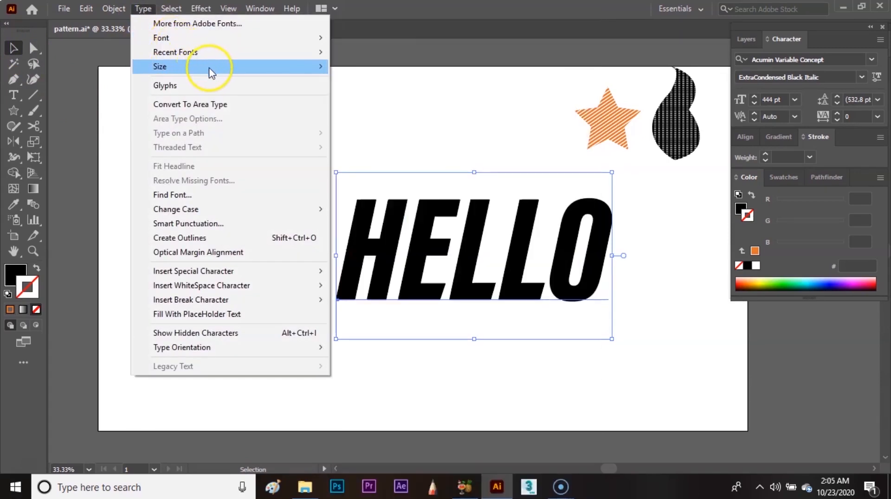
{"action": "mouse_move", "coordinate": [208, 69]}
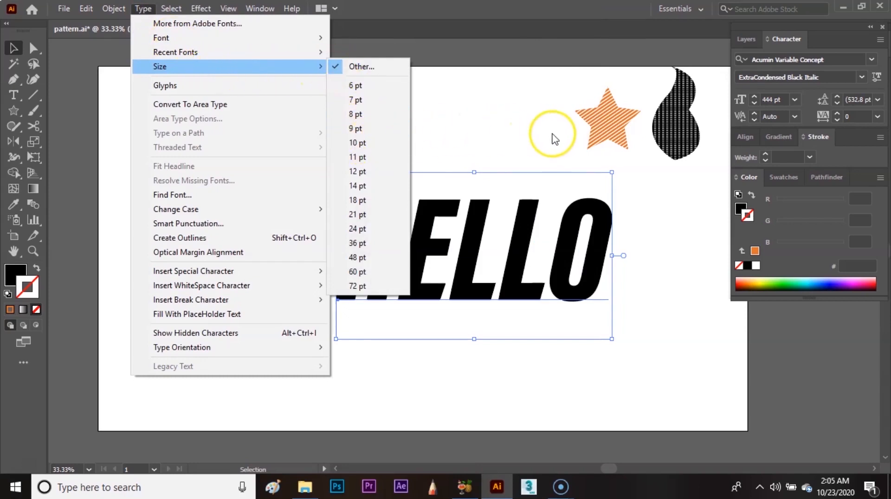
{"action": "left_click", "coordinate": [598, 189]}
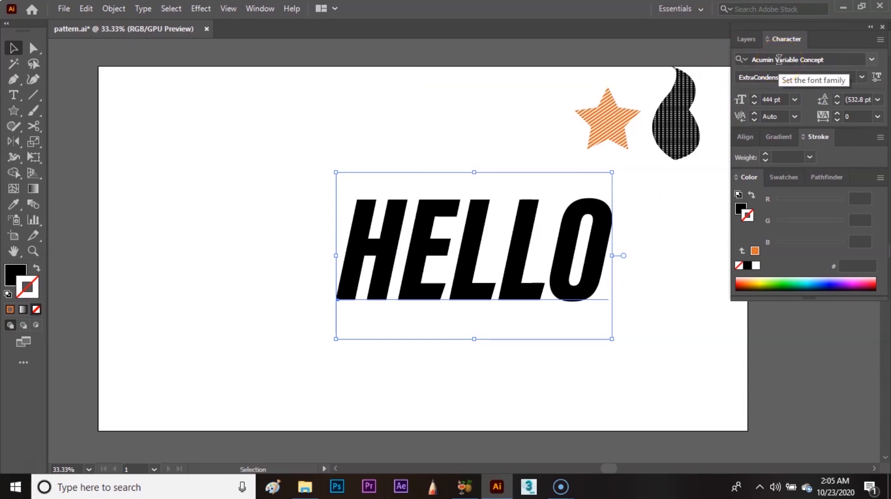
{"action": "left_click", "coordinate": [517, 149]}
{"action": "left_click", "coordinate": [254, 11]}
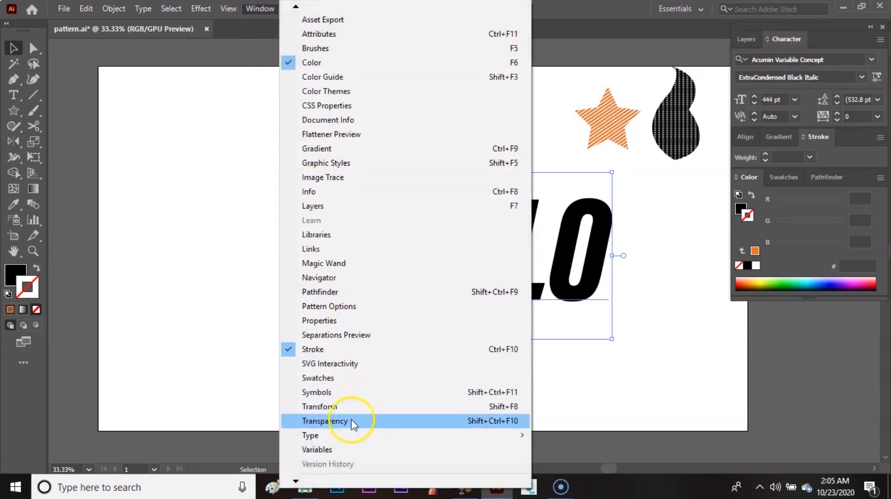
{"action": "mouse_move", "coordinate": [358, 438]}
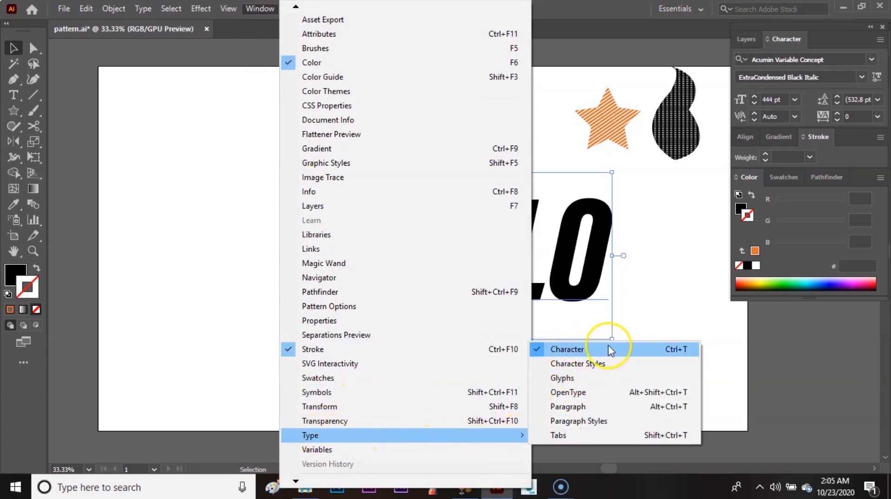
{"action": "left_click", "coordinate": [657, 228]}
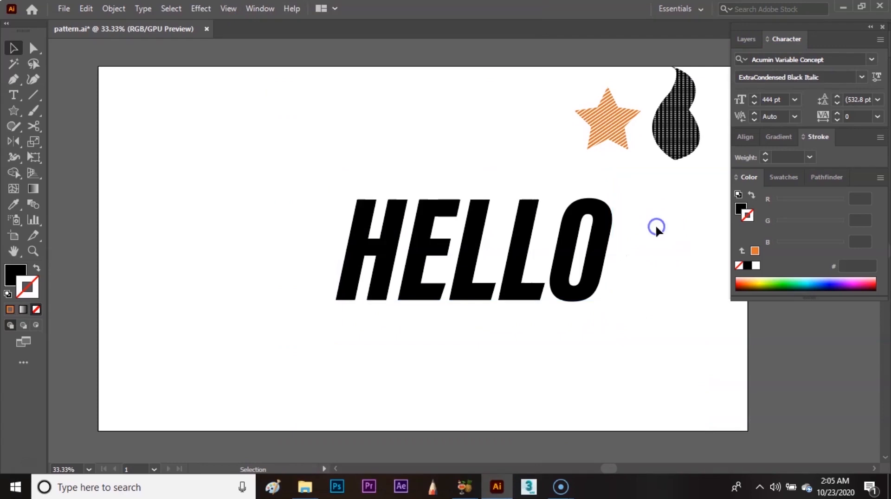
Increase the font size of the HELLO text to 544 pt and move it slightly down and left.
{"action": "left_click", "coordinate": [594, 258]}
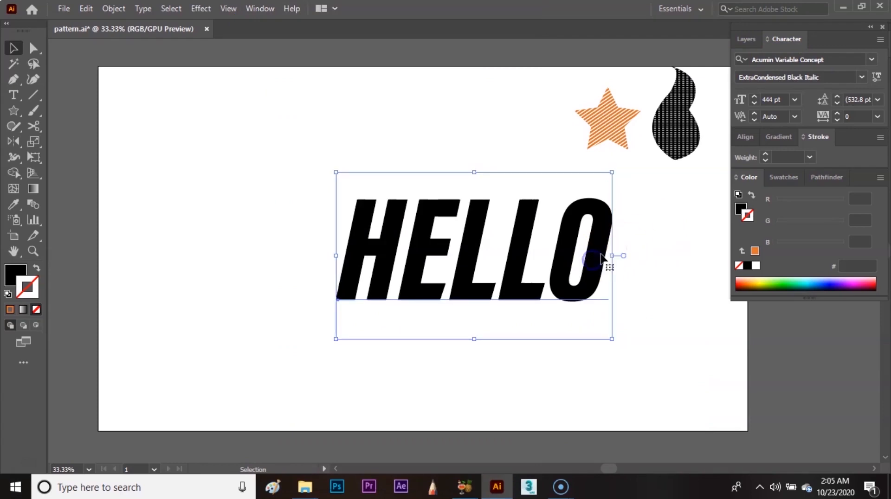
{"action": "left_click", "coordinate": [753, 98]}
{"action": "left_click", "coordinate": [754, 97]}
{"action": "left_click", "coordinate": [754, 97]}
{"action": "left_click", "coordinate": [754, 97]}
{"action": "left_click", "coordinate": [753, 97]}
{"action": "left_click", "coordinate": [754, 97]}
{"action": "left_click", "coordinate": [754, 97]}
{"action": "left_click", "coordinate": [754, 97]}
{"action": "left_click", "coordinate": [754, 98]}
{"action": "left_click", "coordinate": [754, 98]}
{"action": "left_click", "coordinate": [754, 97]}
{"action": "left_click", "coordinate": [754, 97]}
{"action": "left_click", "coordinate": [753, 97]}
{"action": "left_click", "coordinate": [754, 97]}
{"action": "left_click", "coordinate": [754, 98]}
{"action": "left_click", "coordinate": [754, 98]}
{"action": "left_click", "coordinate": [754, 97]}
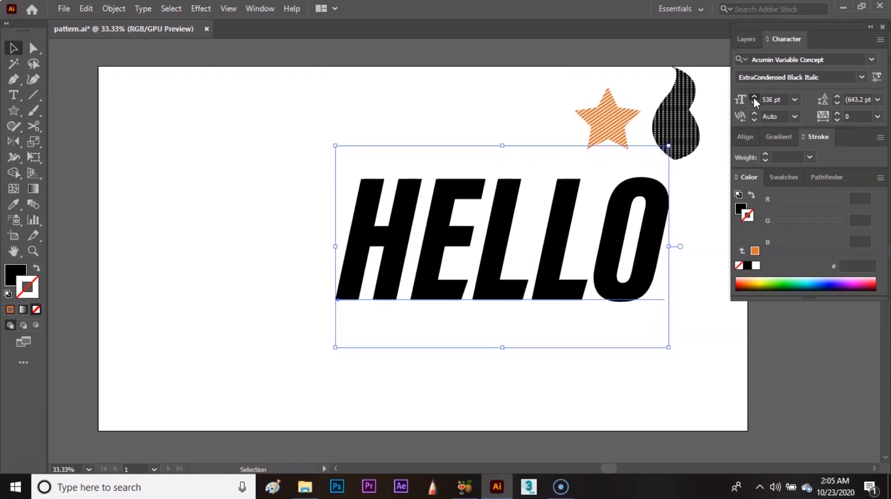
{"action": "left_click", "coordinate": [754, 97]}
{"action": "left_click", "coordinate": [444, 143]}
{"action": "left_click_drag", "start_coordinate": [553, 260], "coordinate": [544, 294]}
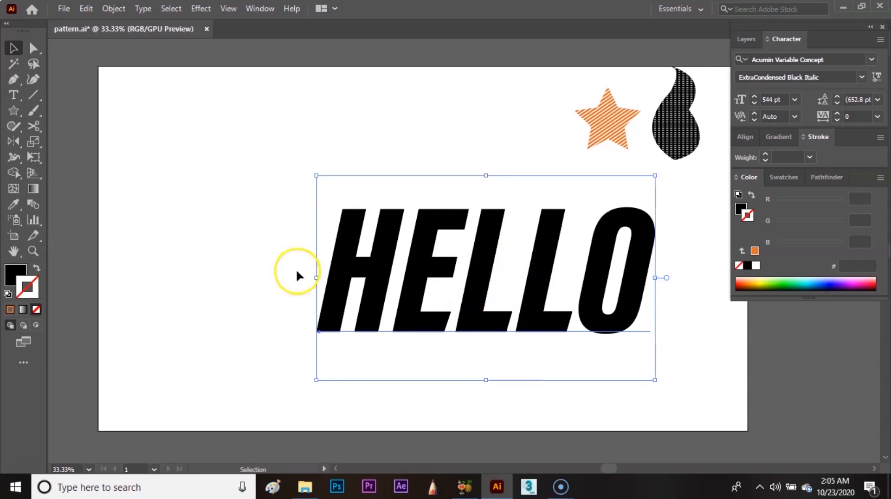
Expand the HELLO text into outlined shapes with Object and Fill included.
{"action": "left_click", "coordinate": [113, 8]}
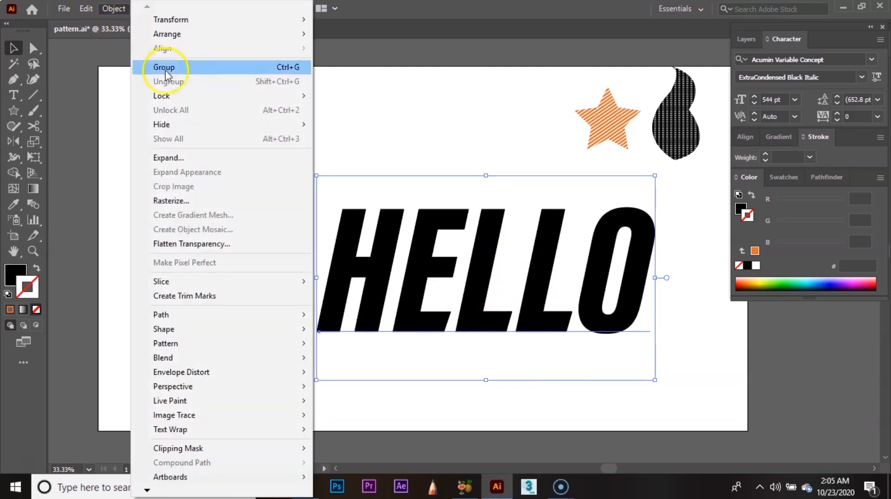
{"action": "left_click", "coordinate": [247, 157]}
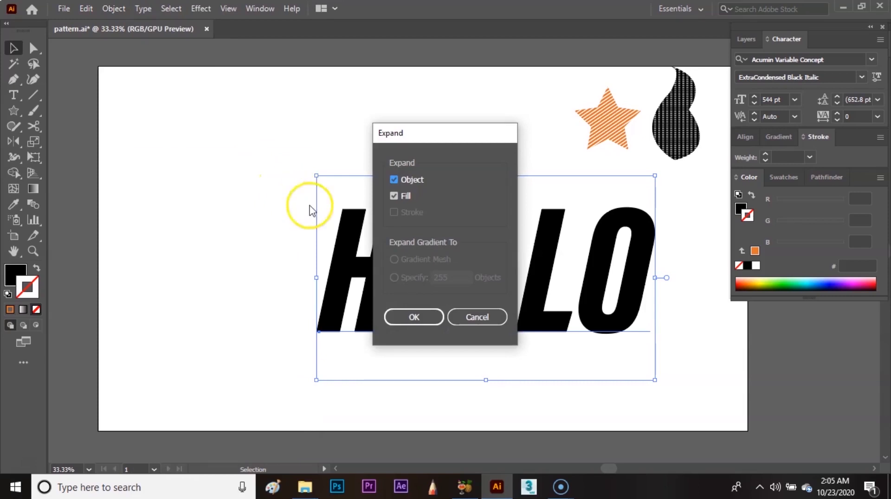
{"action": "left_click", "coordinate": [402, 317]}
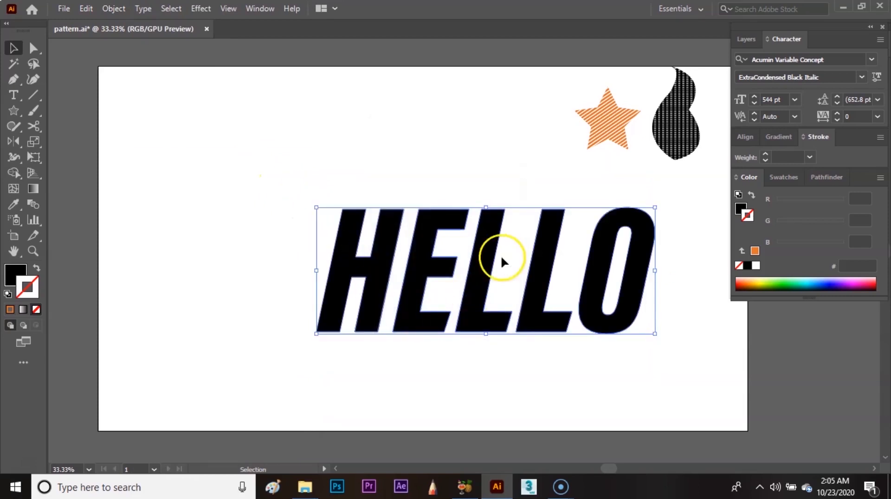
{"action": "left_click", "coordinate": [500, 319]}
{"action": "left_click", "coordinate": [500, 319]}
{"action": "left_click", "coordinate": [500, 319]}
{"action": "left_click", "coordinate": [500, 320]}
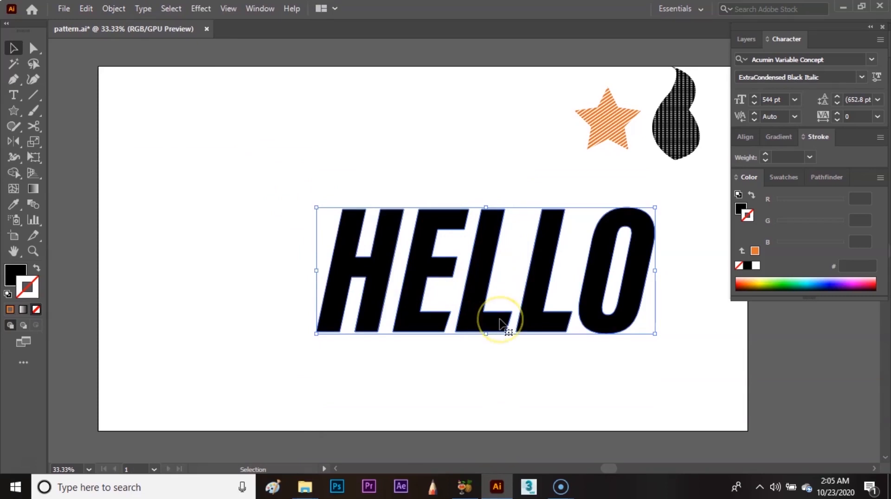
{"action": "left_click", "coordinate": [499, 319]}
{"action": "left_click", "coordinate": [499, 320]}
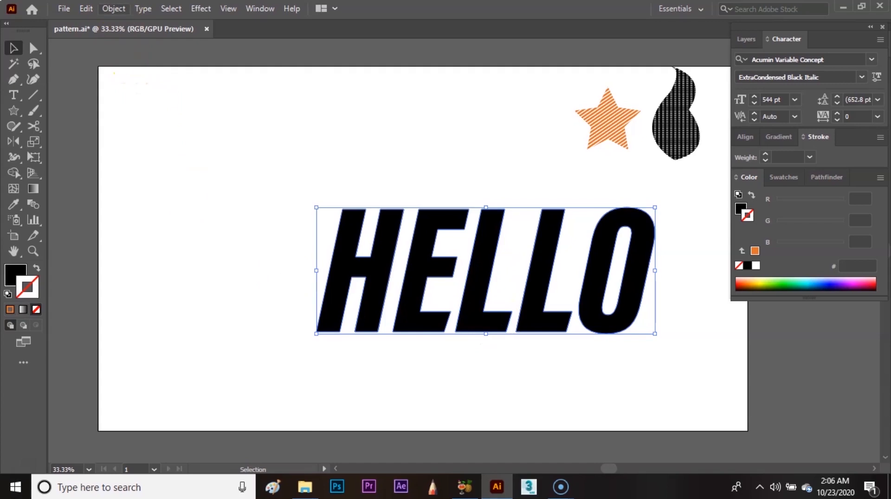
Ungroup the expanded HELLO into separate letter shapes and clear the selection.
{"action": "left_click", "coordinate": [113, 8]}
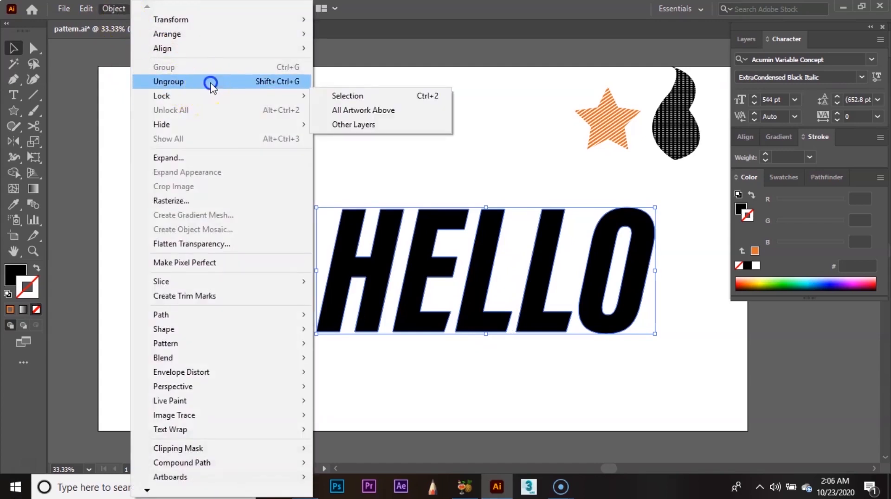
{"action": "left_click", "coordinate": [210, 82]}
{"action": "left_click", "coordinate": [362, 156]}
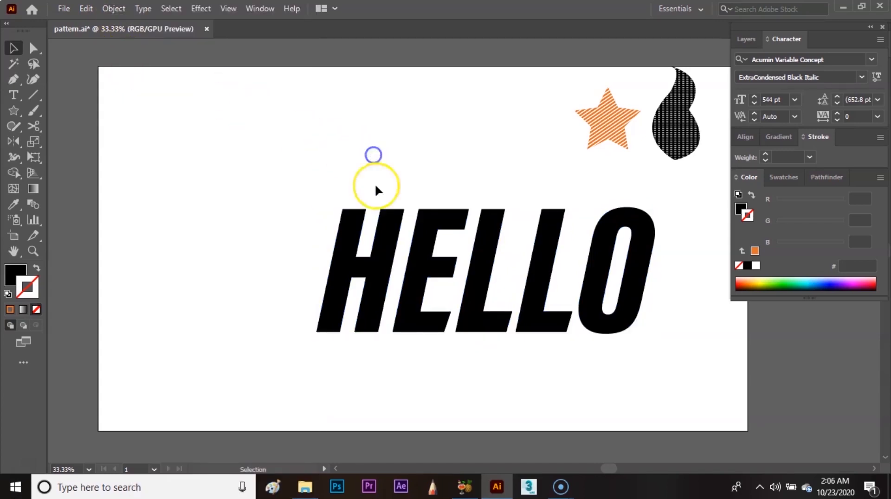
Select the letters of HELLO one by one to check that each is a separate object.
{"action": "left_click", "coordinate": [388, 269]}
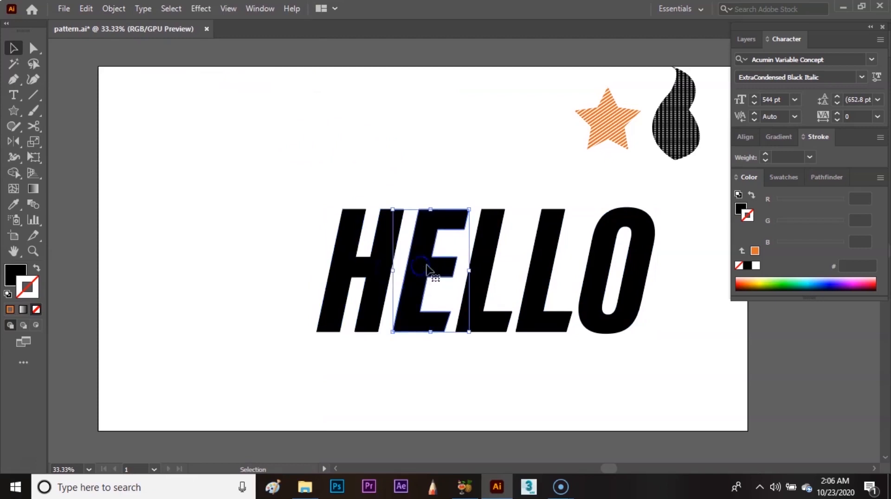
{"action": "left_click", "coordinate": [490, 256]}
{"action": "left_click", "coordinate": [542, 258]}
{"action": "left_click", "coordinate": [595, 251]}
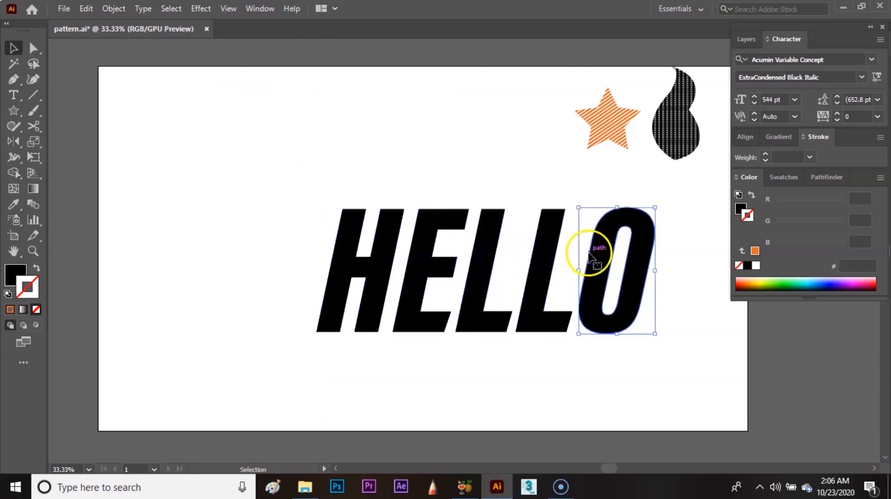
{"action": "left_click", "coordinate": [502, 181]}
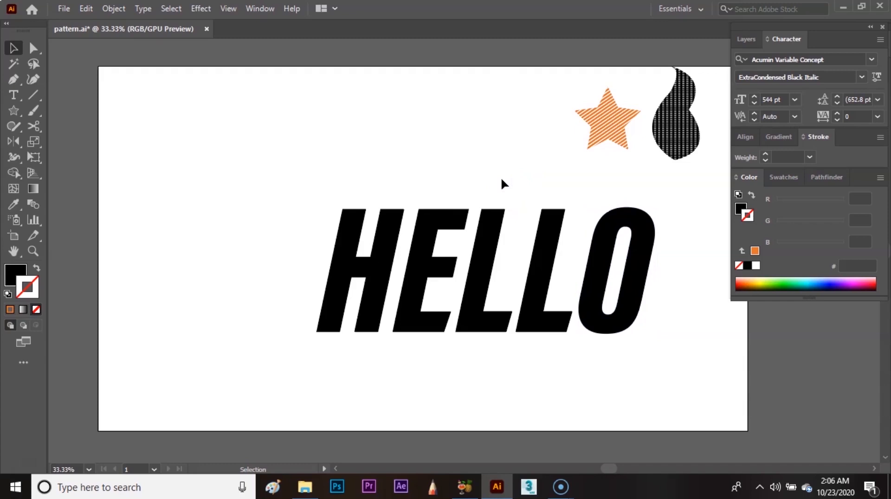
{"action": "left_click", "coordinate": [391, 241]}
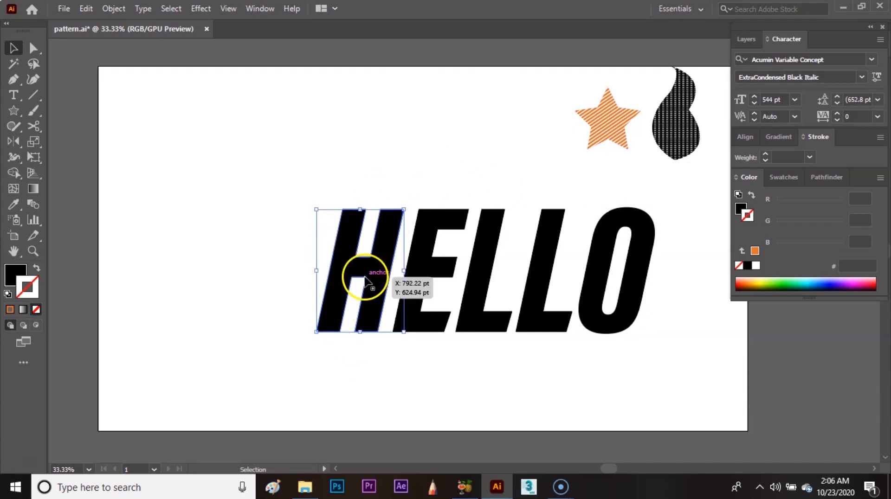
{"action": "left_click", "coordinate": [282, 240]}
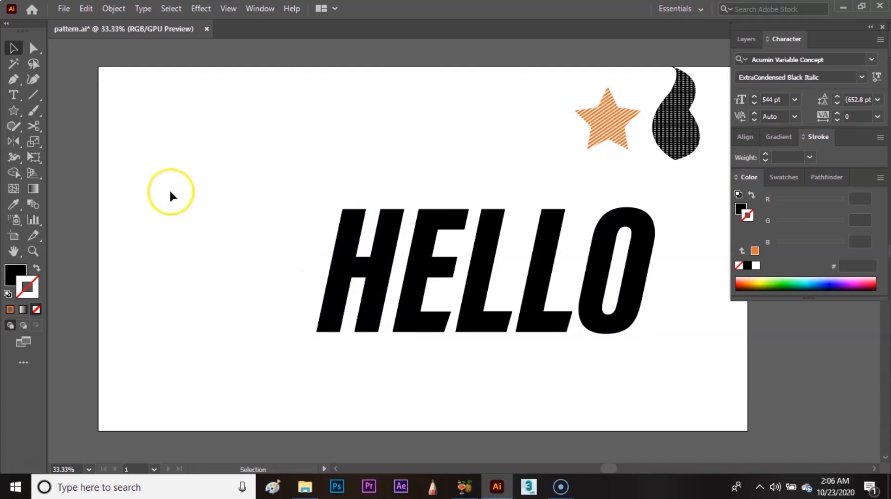
Draw a straight, unfilled line with a black 1 pt stroke along the inner edge of the H's left stem using the Pen tool.
{"action": "left_click", "coordinate": [11, 81]}
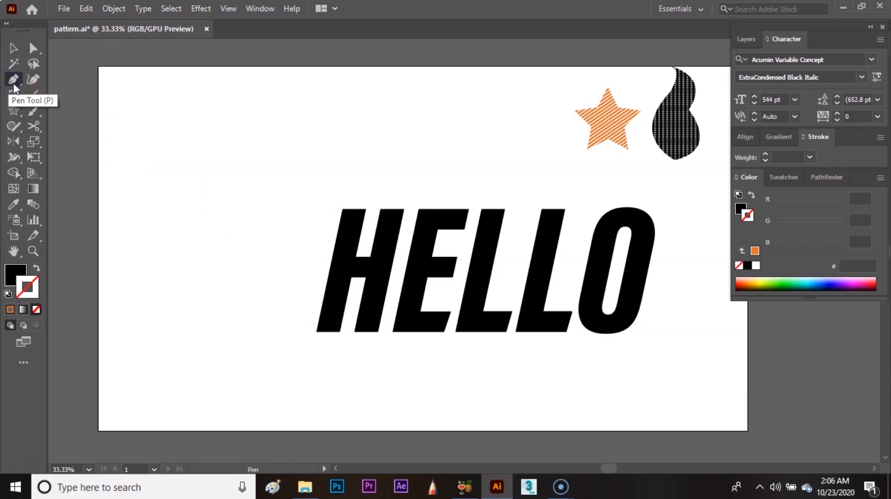
{"action": "left_click", "coordinate": [36, 269]}
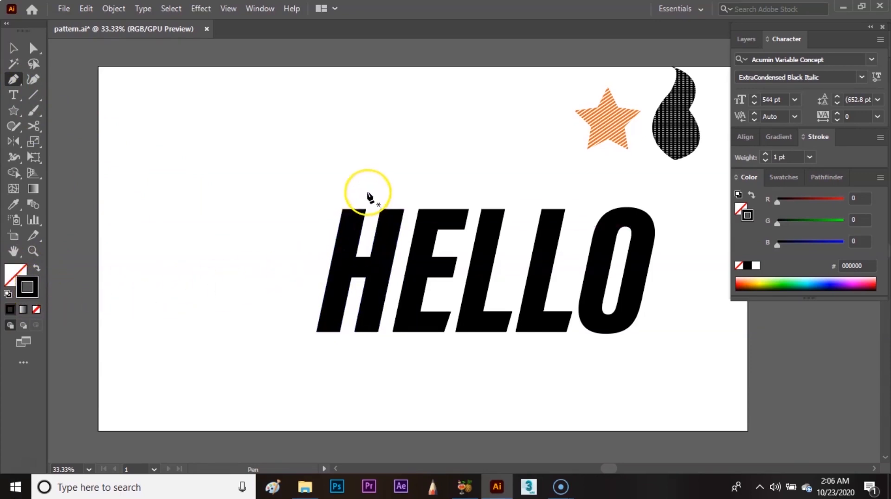
{"action": "key", "text": "ctrl+shift+F9"}
{"action": "left_click", "coordinate": [368, 201]}
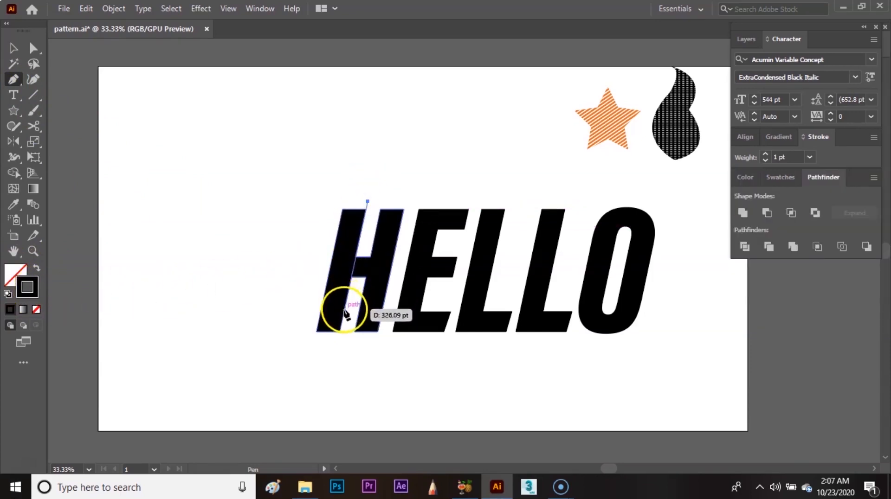
{"action": "left_click", "coordinate": [338, 340]}
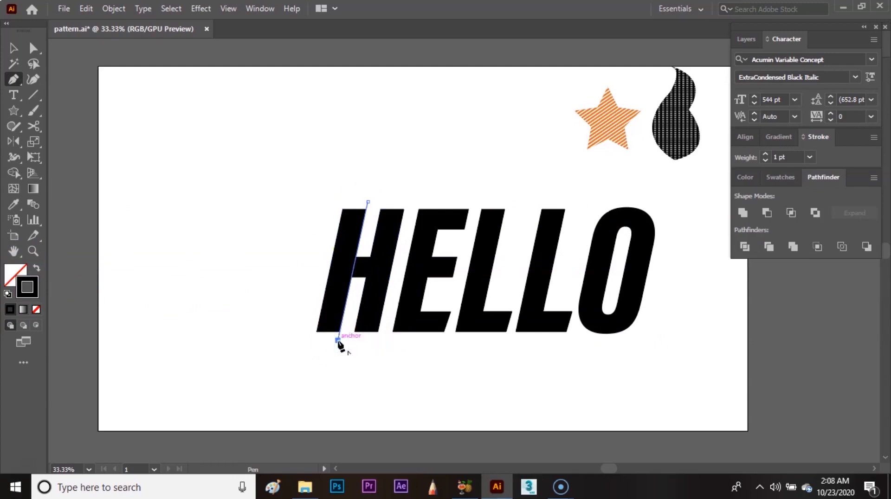
{"action": "key", "text": "v"}
Select the H together with the line across it and split the letter with the Pathfinder Divide operation.
{"action": "left_click", "coordinate": [306, 239]}
{"action": "left_click", "coordinate": [312, 228]}
{"action": "left_click_drag", "start_coordinate": [328, 180], "coordinate": [380, 402]}
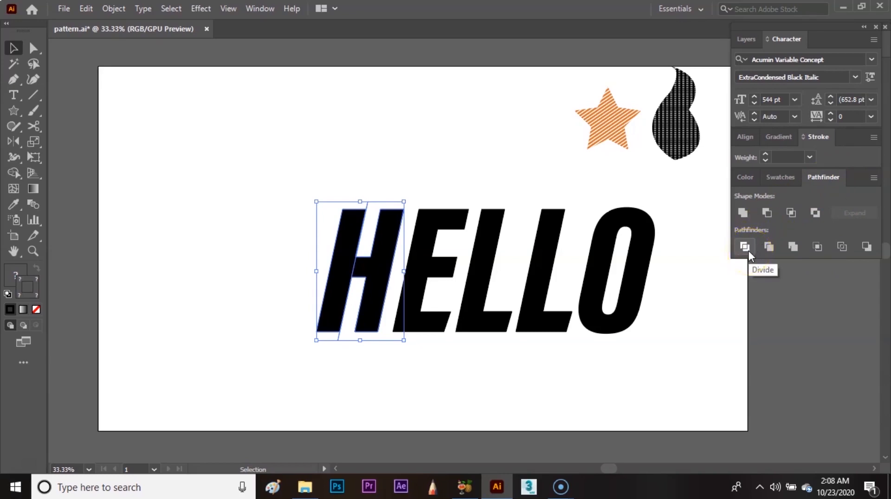
{"action": "left_click", "coordinate": [834, 201]}
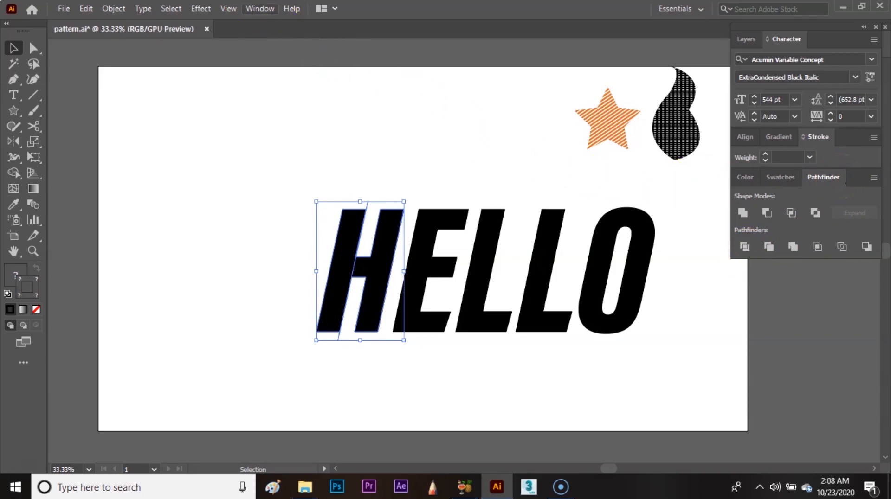
{"action": "left_click", "coordinate": [260, 8]}
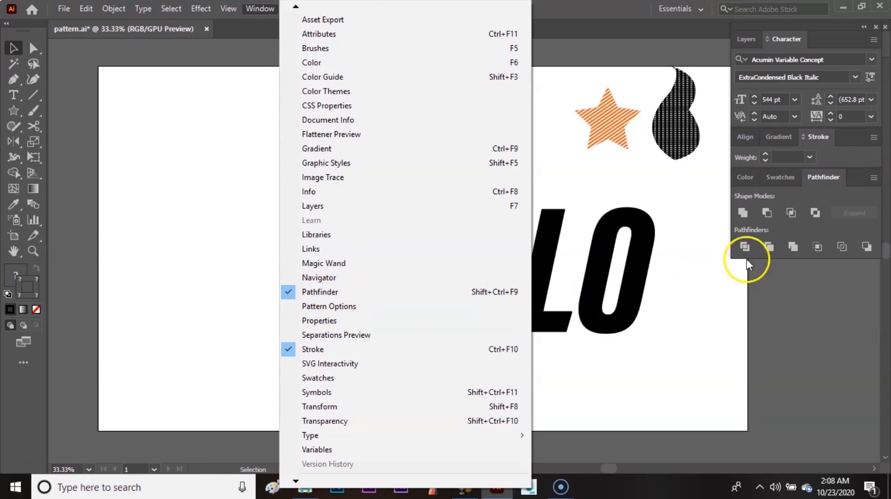
{"action": "left_click", "coordinate": [822, 177]}
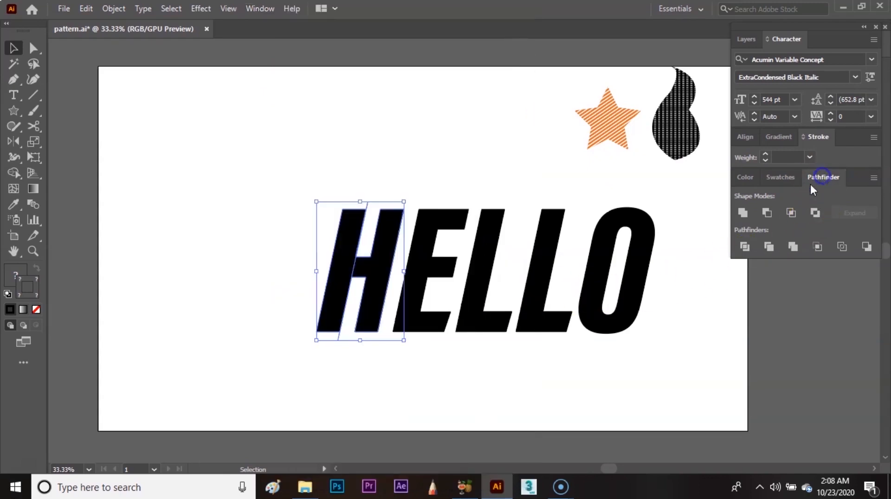
{"action": "left_click", "coordinate": [746, 247]}
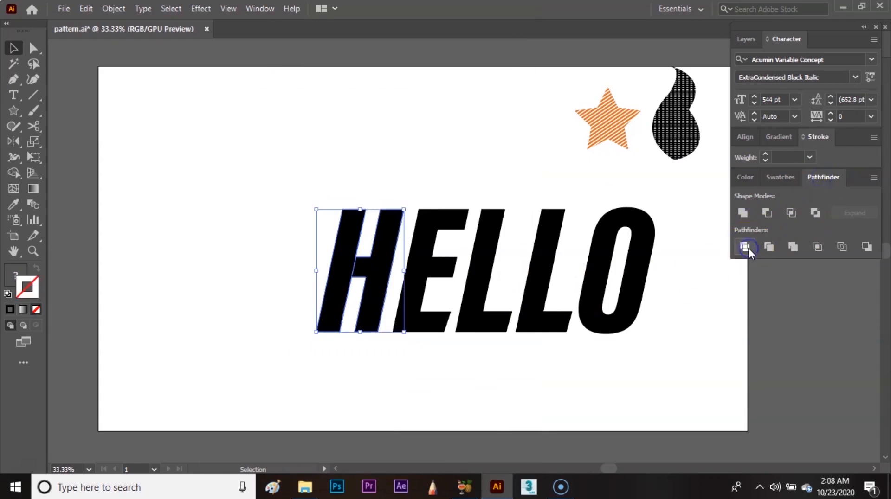
{"action": "left_click", "coordinate": [420, 181]}
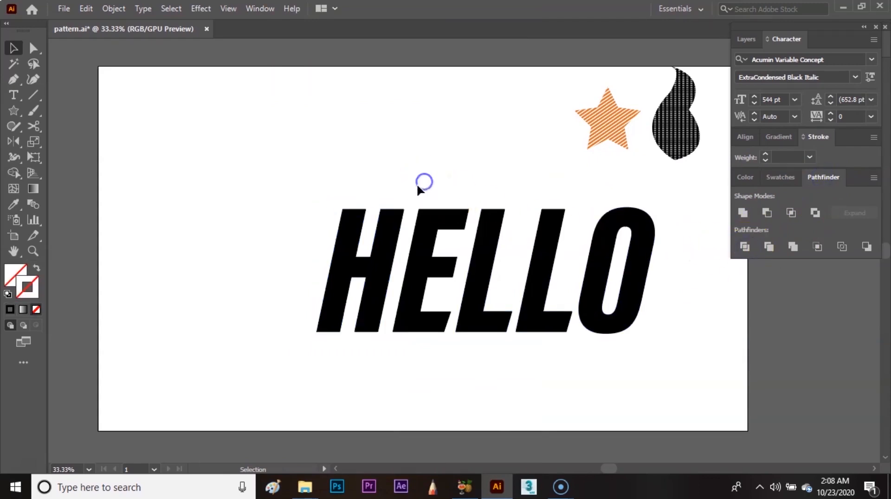
Ungroup the divided H and shift its crossbar and right stem slightly right to leave a thin gap.
{"action": "left_click", "coordinate": [389, 232]}
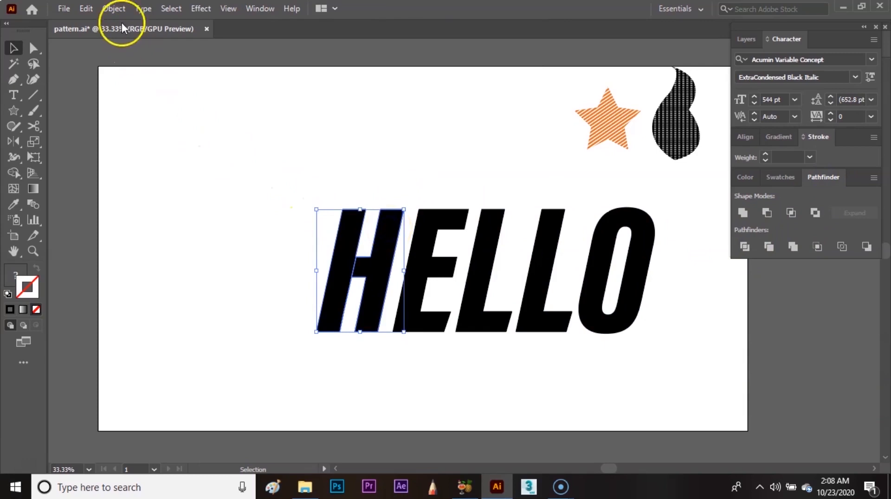
{"action": "left_click", "coordinate": [113, 9]}
{"action": "left_click", "coordinate": [218, 81]}
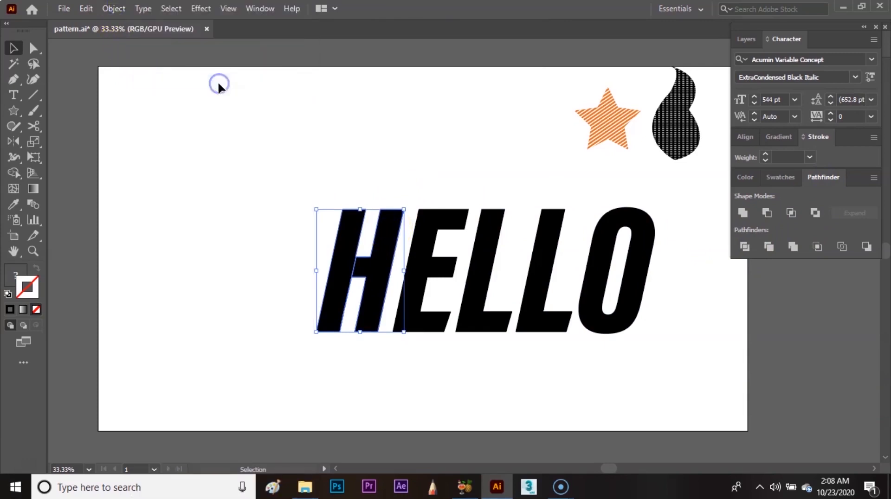
{"action": "left_click", "coordinate": [318, 171]}
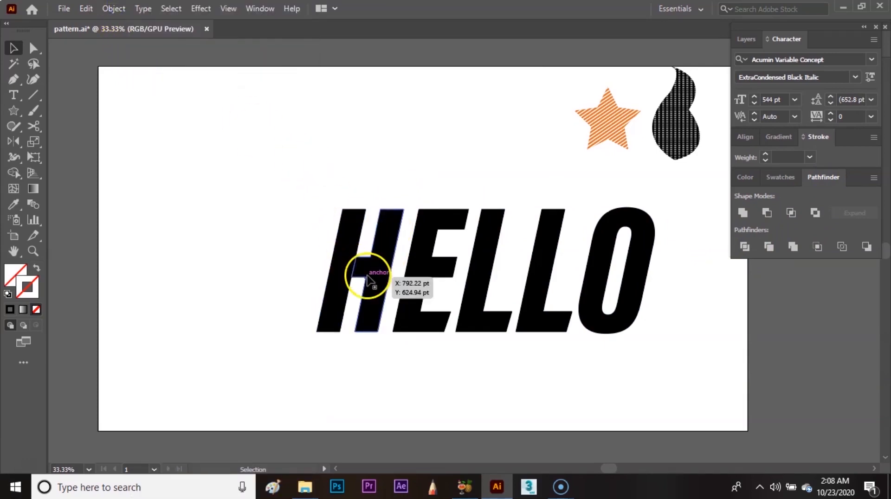
{"action": "left_click", "coordinate": [366, 278]}
{"action": "left_click", "coordinate": [390, 178]}
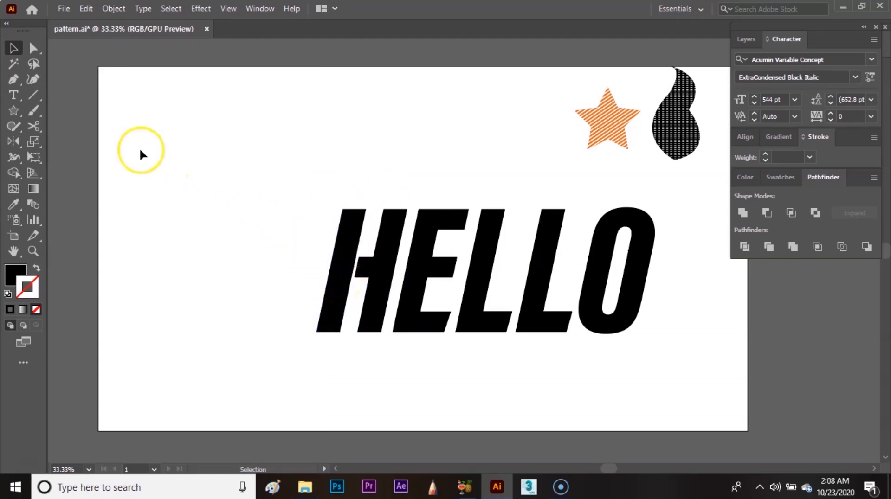
Draw a long, thin horizontal black bar with the Rectangle tool in the upper-left area of the artboard.
{"action": "left_click", "coordinate": [17, 113]}
{"action": "left_click", "coordinate": [69, 111]}
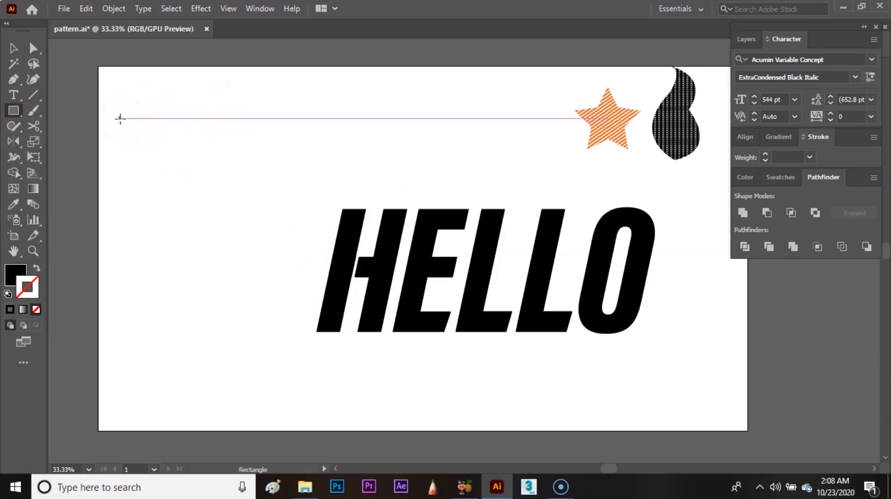
{"action": "left_click_drag", "start_coordinate": [121, 119], "coordinate": [200, 121]}
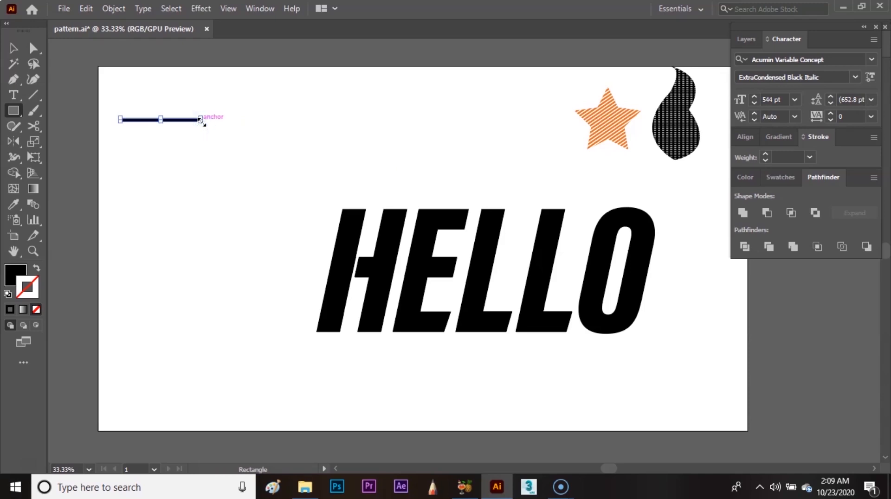
{"action": "key", "text": "v"}
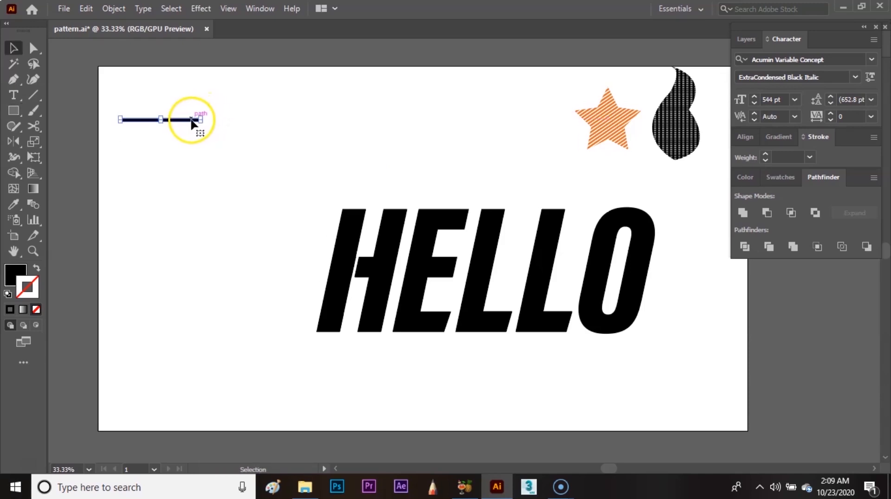
Duplicate the thin bar just below itself and repeat the duplication until the striped stack is taller than the letters.
{"action": "left_click_drag", "start_coordinate": [190, 122], "coordinate": [188, 126]}
{"action": "key", "text": "ctrl+d"}
{"action": "key", "text": "ctrl+d"}
{"action": "key", "text": "ctrl+d"}
{"action": "key", "text": "ctrl+d"}
{"action": "key", "text": "ctrl+d"}
{"action": "key", "text": "ctrl+d"}
{"action": "key", "text": "ctrl+d"}
{"action": "key", "text": "ctrl+d"}
{"action": "key", "text": "ctrl+d"}
{"action": "key", "text": "ctrl+d"}
{"action": "key", "text": "ctrl+d"}
{"action": "key", "text": "ctrl+d"}
{"action": "key", "text": "ctrl+d"}
{"action": "key", "text": "ctrl+d"}
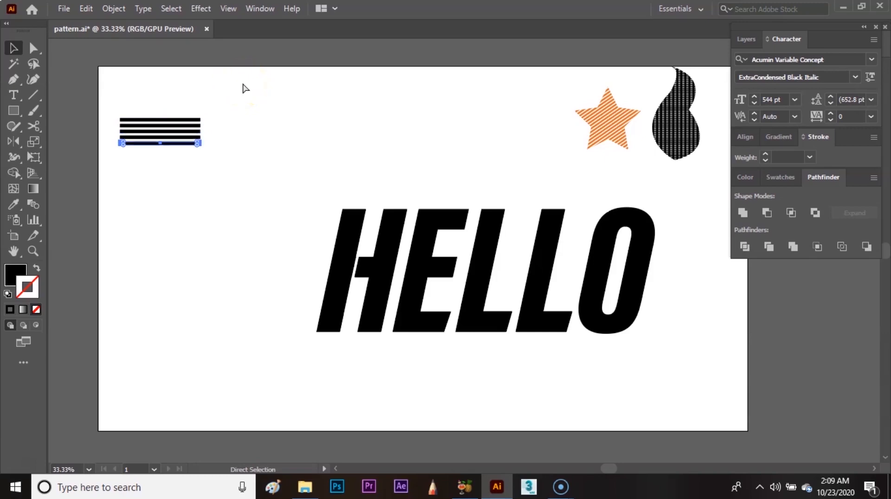
{"action": "key", "text": "ctrl+d"}
{"action": "key", "text": "ctrl+d"}
{"action": "key", "text": "ctrl+d"}
{"action": "key", "text": "ctrl+d"}
{"action": "key", "text": "ctrl+d"}
{"action": "key", "text": "ctrl+d"}
{"action": "key", "text": "ctrl+d"}
{"action": "key", "text": "ctrl+d"}
{"action": "key", "text": "ctrl+d"}
{"action": "key", "text": "ctrl+d"}
{"action": "key", "text": "ctrl+d"}
{"action": "key", "text": "ctrl+d"}
{"action": "key", "text": "ctrl+d"}
{"action": "key", "text": "ctrl+d"}
{"action": "key", "text": "ctrl+d"}
{"action": "key", "text": "ctrl+d"}
Group all the stacked bars and rotate the group counterclockwise so the stripes slope up to the right.
{"action": "left_click_drag", "start_coordinate": [215, 88], "coordinate": [156, 344]}
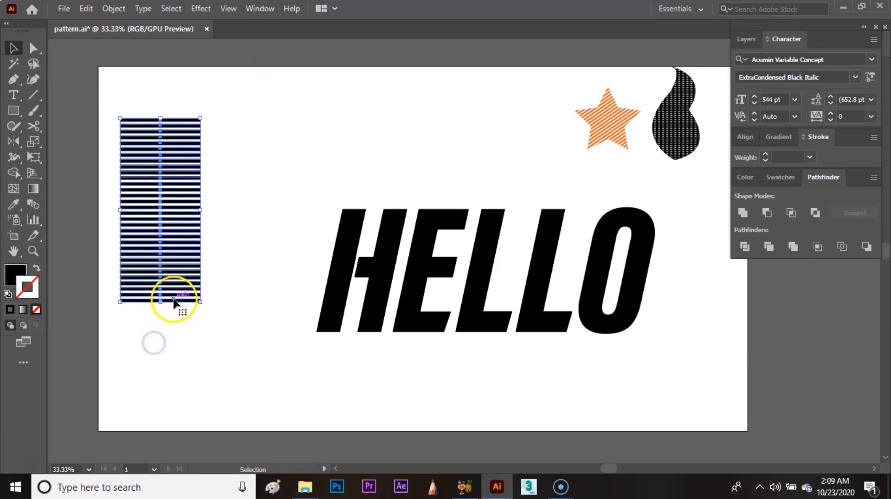
{"action": "left_click", "coordinate": [116, 9]}
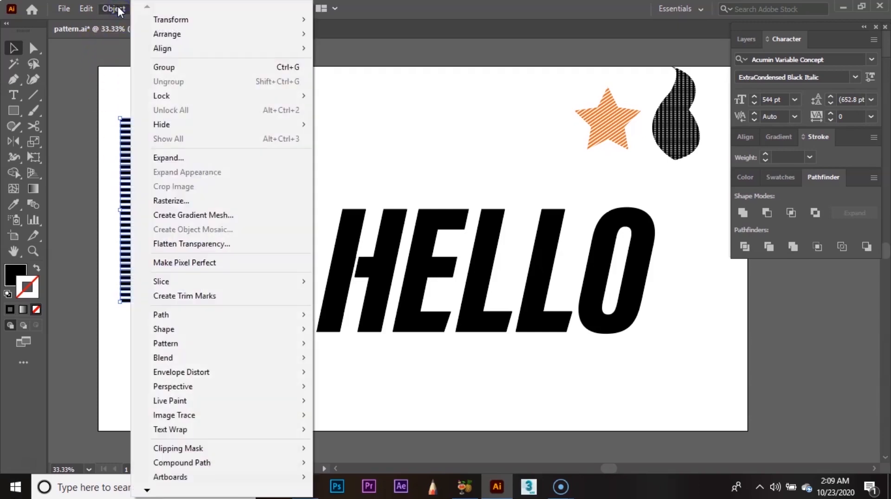
{"action": "left_click", "coordinate": [173, 67]}
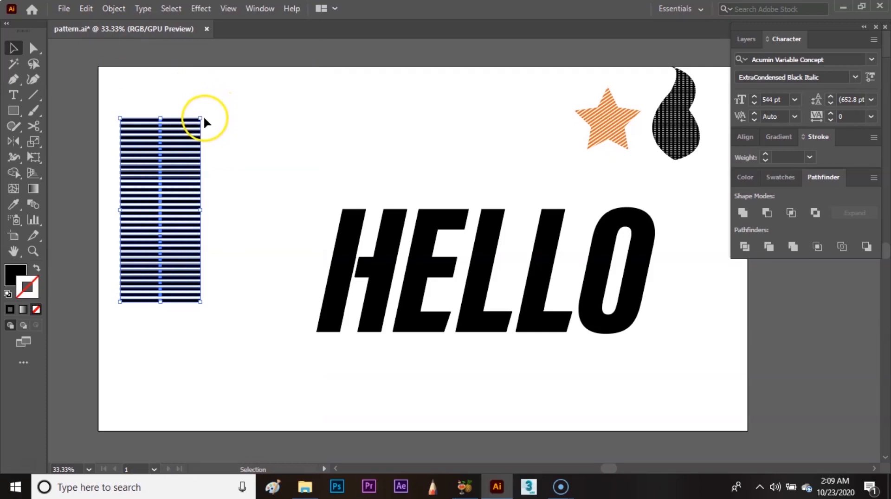
{"action": "left_click_drag", "start_coordinate": [208, 114], "coordinate": [171, 83]}
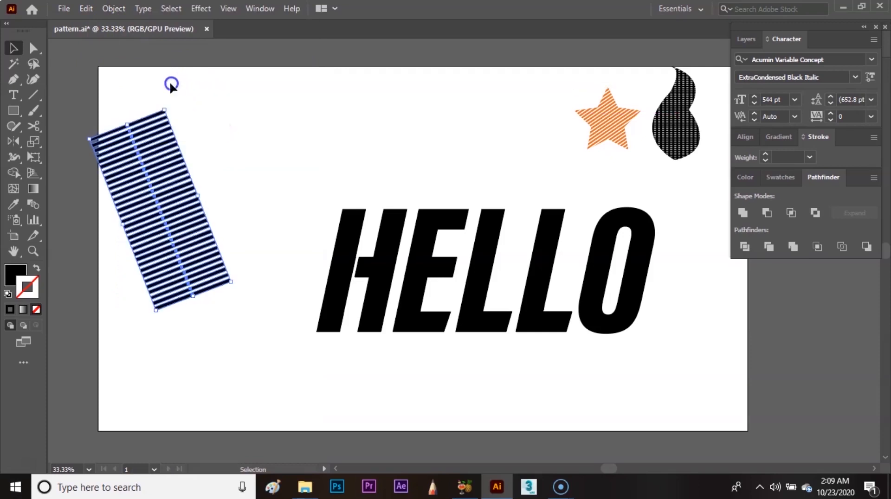
Set the fill color of the rotated striped group to dark teal green 246B58.
{"action": "double_click", "coordinate": [14, 275]}
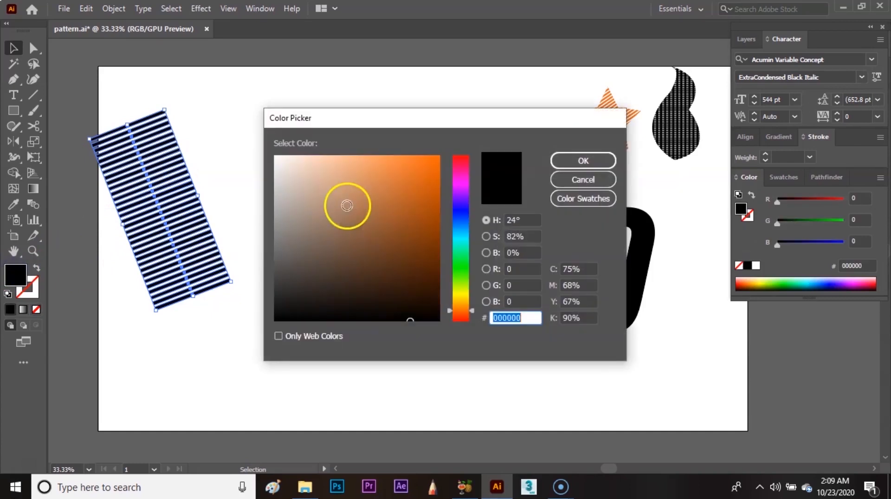
{"action": "left_click_drag", "start_coordinate": [462, 180], "coordinate": [462, 246]}
{"action": "mouse_move", "coordinate": [394, 218]}
{"action": "left_mouse_down"}
{"action": "mouse_move", "coordinate": [374, 238]}
{"action": "mouse_move", "coordinate": [385, 251]}
{"action": "left_mouse_up"}
{"action": "left_click", "coordinate": [574, 159]}
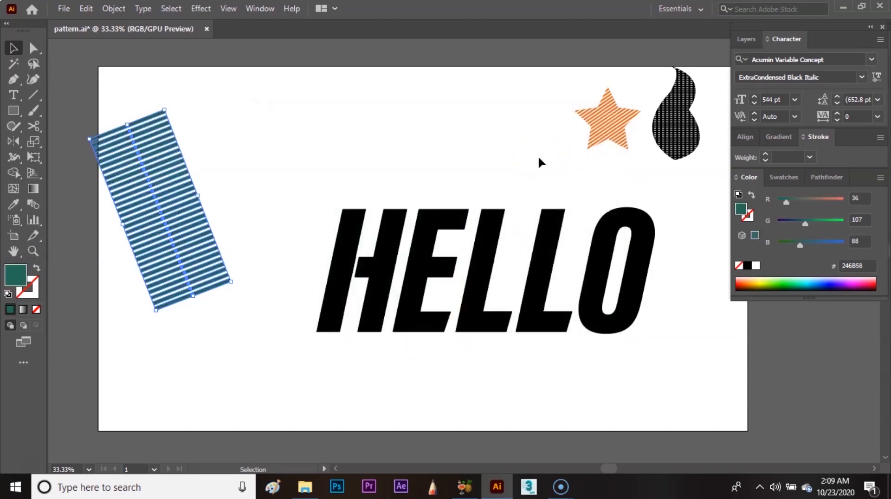
{"action": "left_click", "coordinate": [400, 184]}
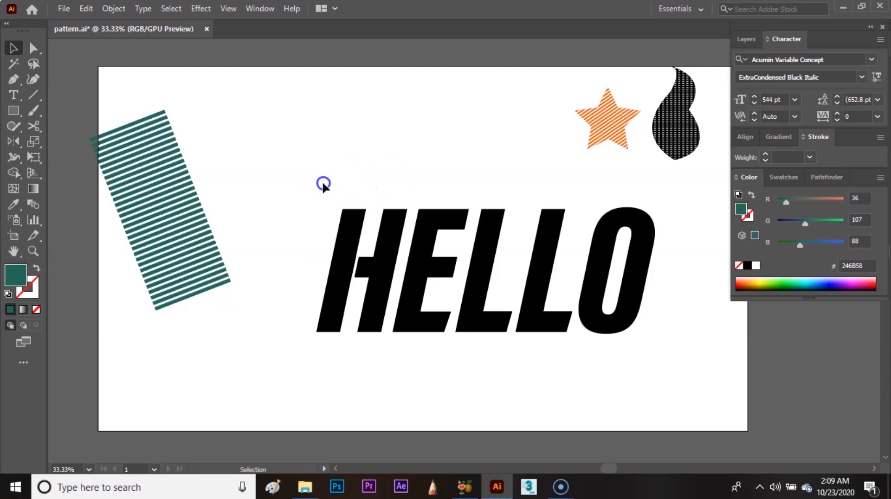
Move the teal striped group over the H's left stem and enlarge it slightly so it covers the whole stem.
{"action": "left_click_drag", "start_coordinate": [155, 204], "coordinate": [288, 263]}
{"action": "left_click_drag", "start_coordinate": [265, 226], "coordinate": [324, 229]}
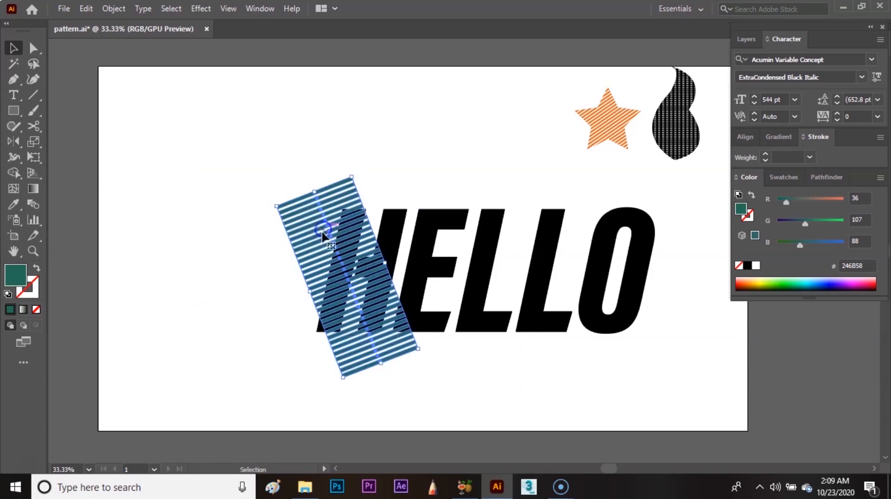
{"action": "left_click_drag", "start_coordinate": [343, 377], "coordinate": [340, 394]}
{"action": "left_click", "coordinate": [350, 320]}
{"action": "left_click_drag", "start_coordinate": [353, 324], "coordinate": [349, 321]}
{"action": "left_click", "coordinate": [336, 389], "text": "shift"}
{"action": "left_click", "coordinate": [344, 325]}
Send the striped group to the back and clip it to the H's left stem with a clipping mask.
{"action": "right_click", "coordinate": [336, 195]}
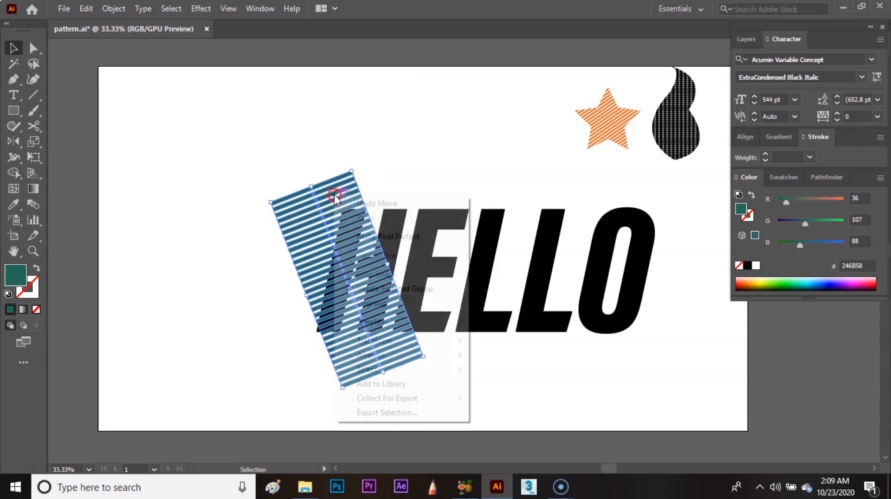
{"action": "left_click", "coordinate": [441, 355]}
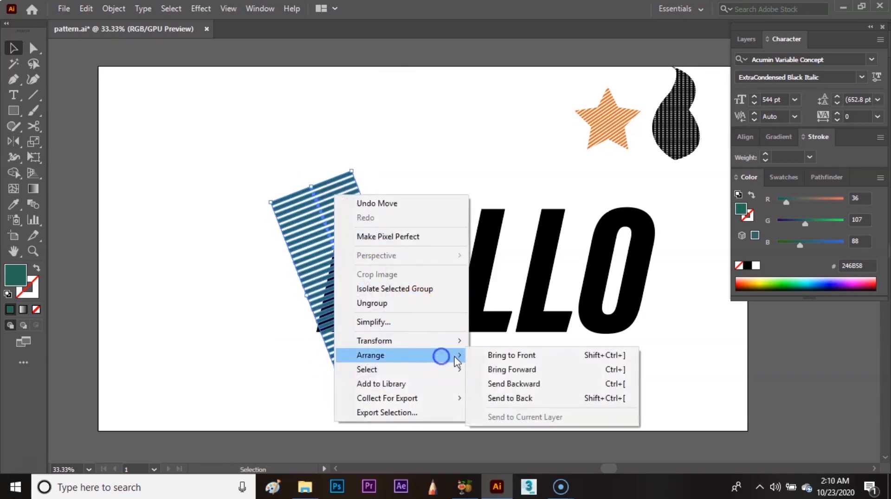
{"action": "left_click", "coordinate": [537, 399]}
{"action": "left_click", "coordinate": [406, 187]}
{"action": "left_click_drag", "start_coordinate": [248, 155], "coordinate": [297, 343]}
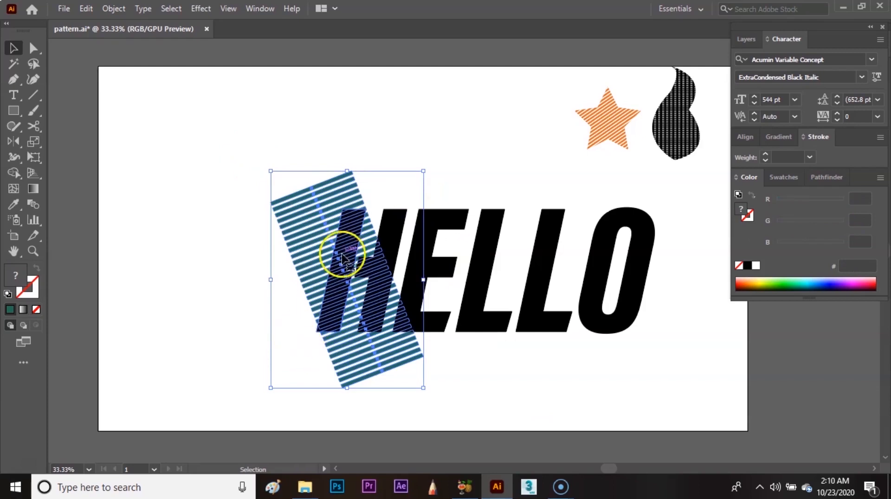
{"action": "right_click", "coordinate": [345, 231]}
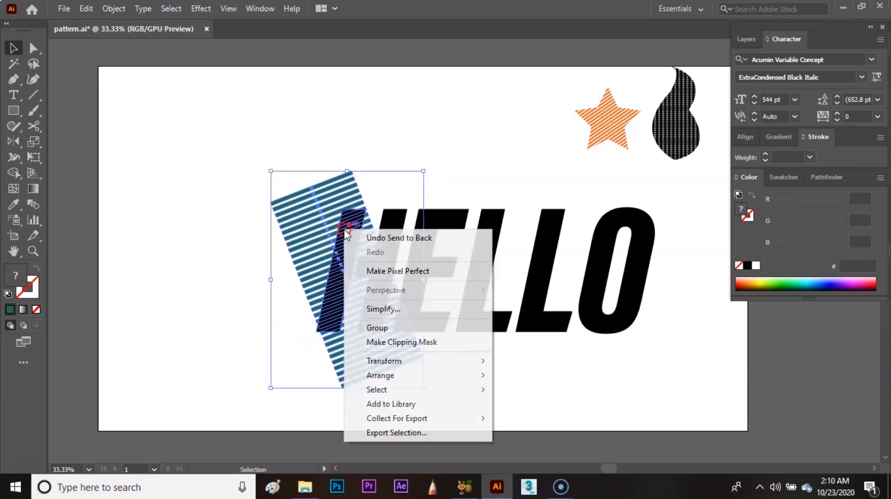
{"action": "left_click", "coordinate": [424, 352]}
{"action": "left_click", "coordinate": [342, 183]}
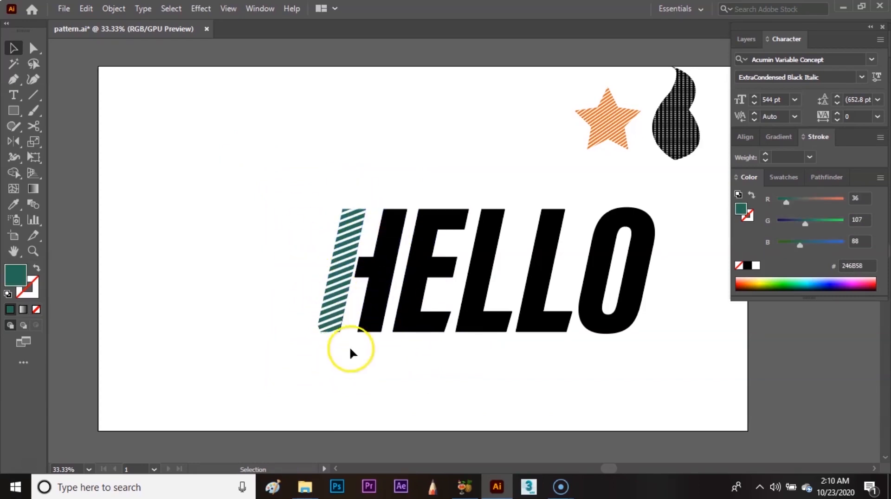
Recolor the H's crossbar and right stem by sampling the dark teal from the stripes with the Eyedropper.
{"action": "left_click", "coordinate": [388, 247]}
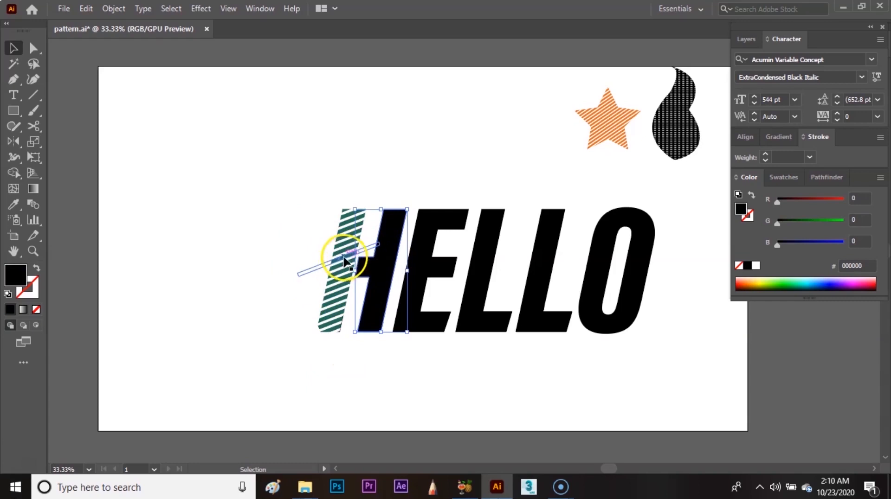
{"action": "key", "text": "i"}
{"action": "left_click", "coordinate": [345, 258]}
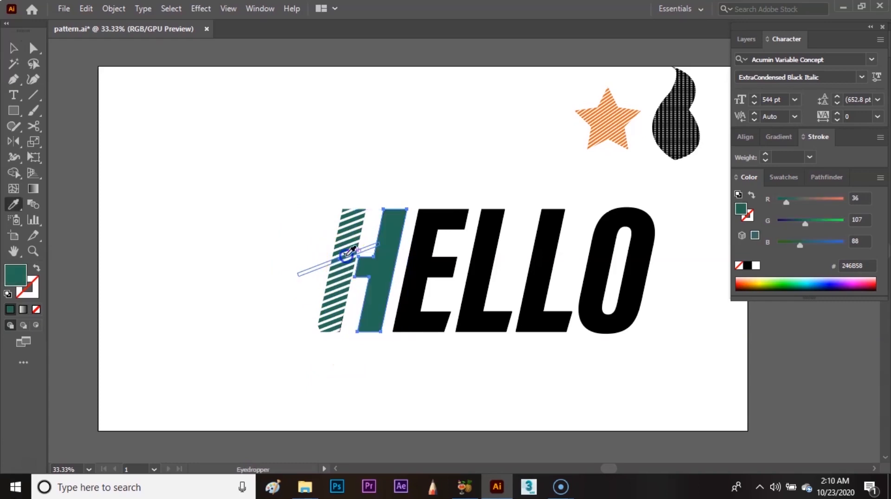
{"action": "key", "text": "v"}
{"action": "left_click", "coordinate": [403, 188]}
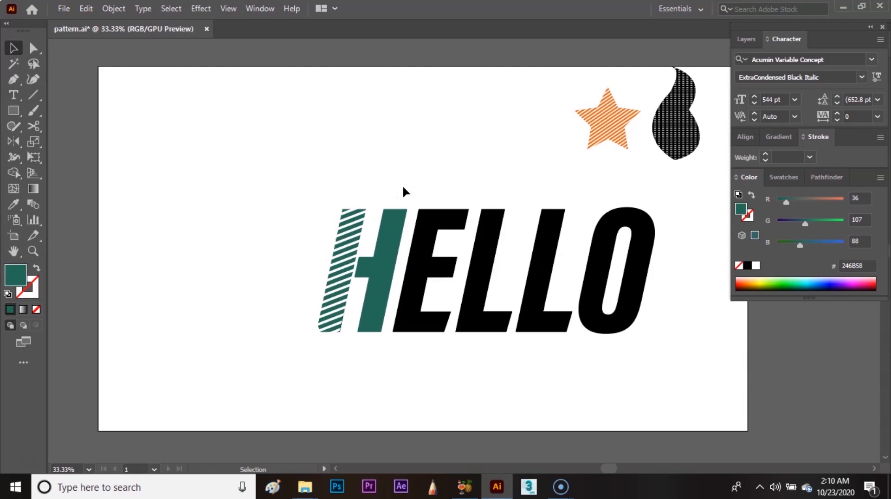
Draw a slanted Pen line with a stroke and no fill along the inner edge of the E's stem, extending slightly past its top and bottom.
{"action": "left_click", "coordinate": [424, 248]}
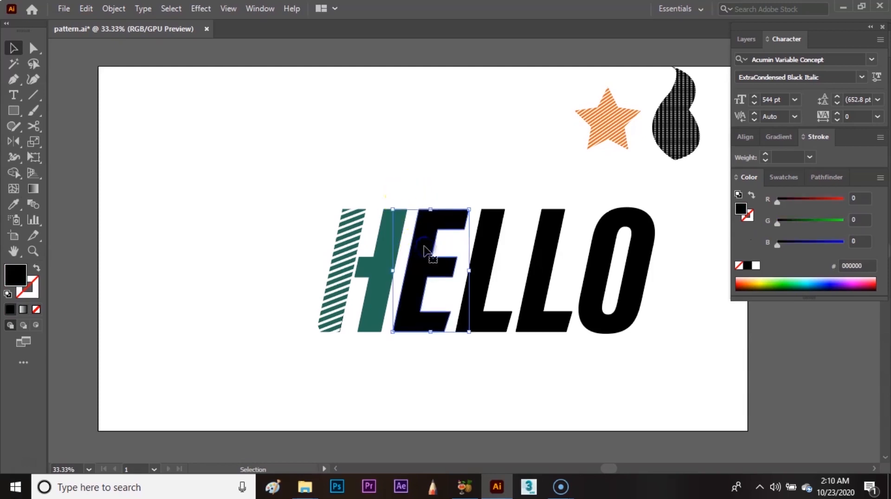
{"action": "left_click", "coordinate": [282, 186]}
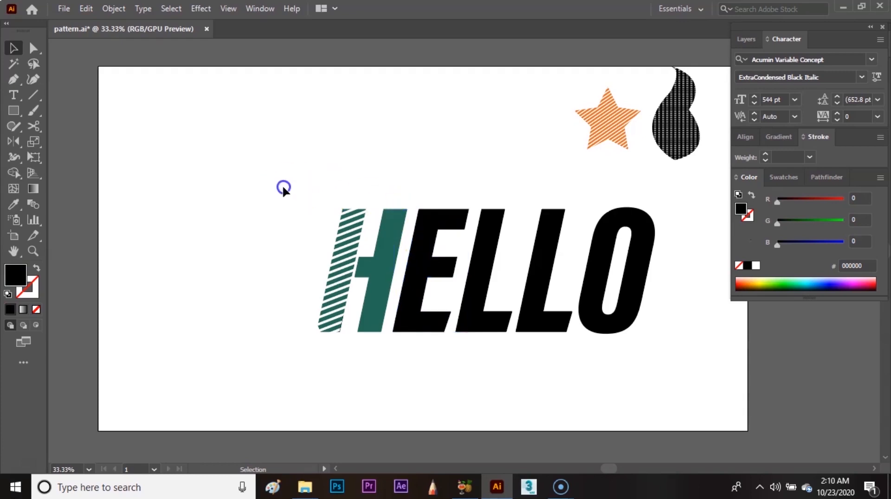
{"action": "left_click", "coordinate": [14, 80]}
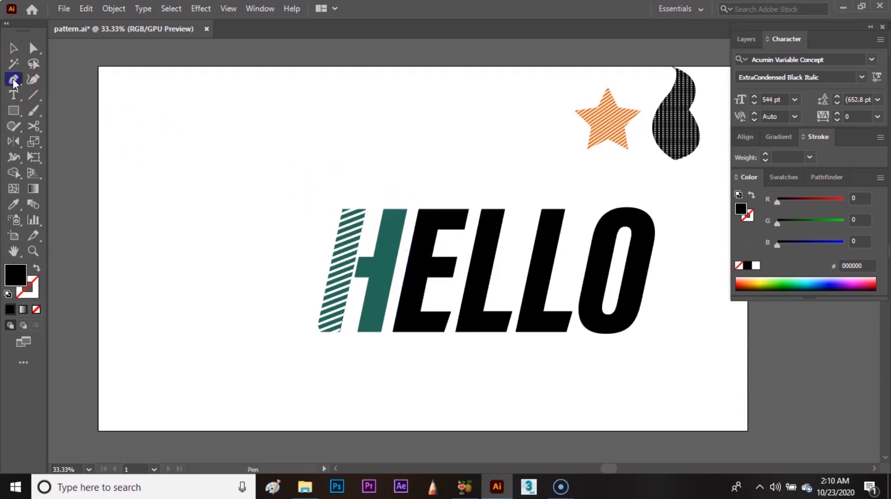
{"action": "left_click", "coordinate": [36, 268]}
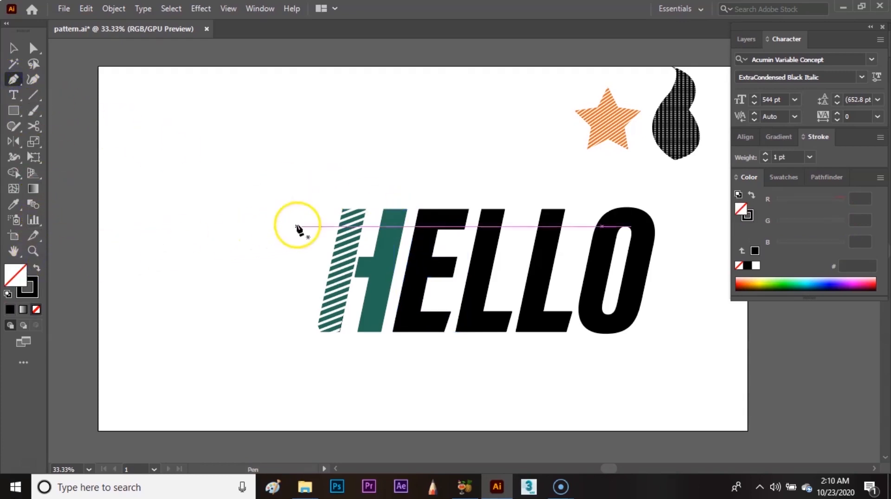
{"action": "key", "text": "ctrl+shift+F9"}
{"action": "left_click", "coordinate": [441, 198]}
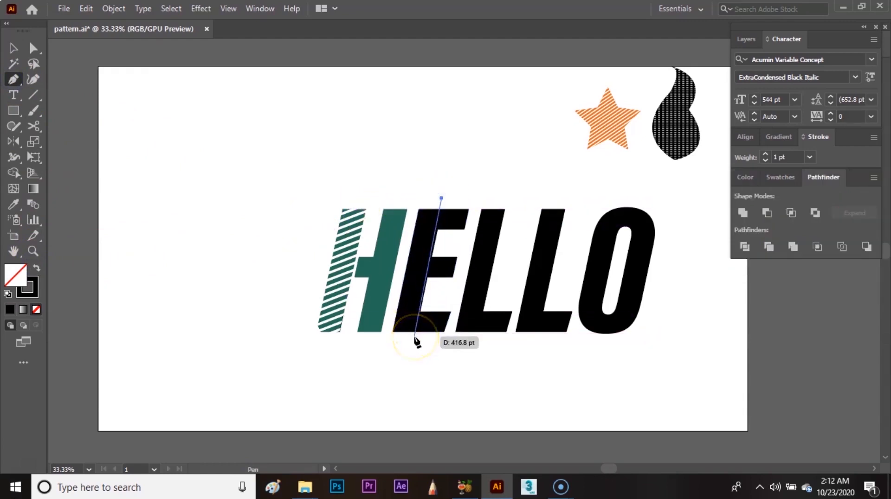
{"action": "left_click", "coordinate": [414, 336]}
{"action": "key", "text": "v"}
{"action": "left_click", "coordinate": [438, 348]}
Divide the E along the slanted line with Pathfinder and ungroup the resulting pieces.
{"action": "left_click_drag", "start_coordinate": [436, 170], "coordinate": [444, 273]}
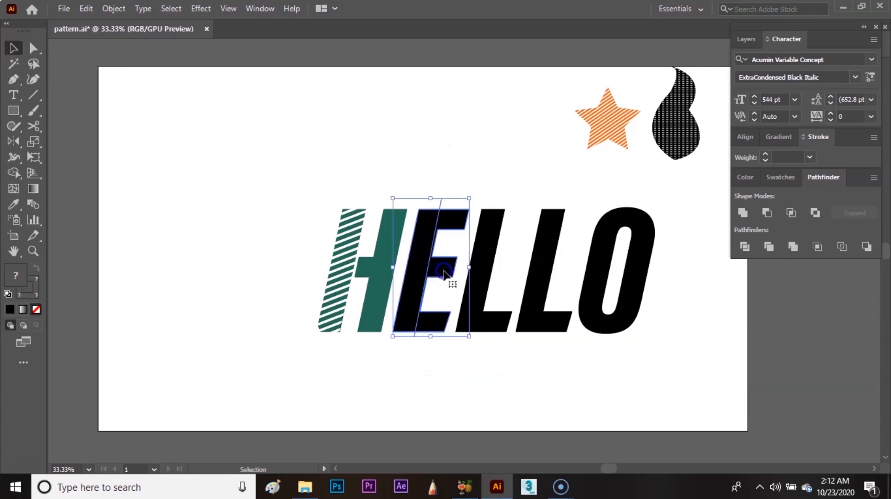
{"action": "left_click", "coordinate": [744, 248]}
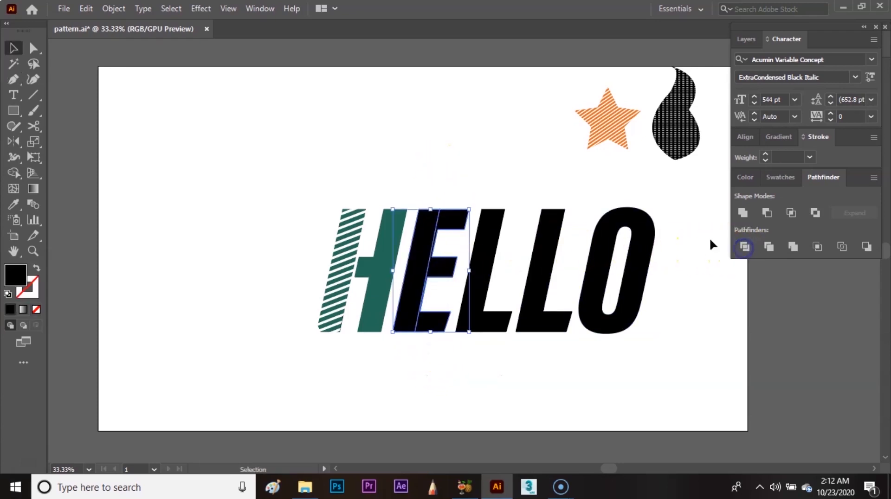
{"action": "left_click", "coordinate": [453, 176]}
{"action": "left_click_drag", "start_coordinate": [454, 176], "coordinate": [448, 215]}
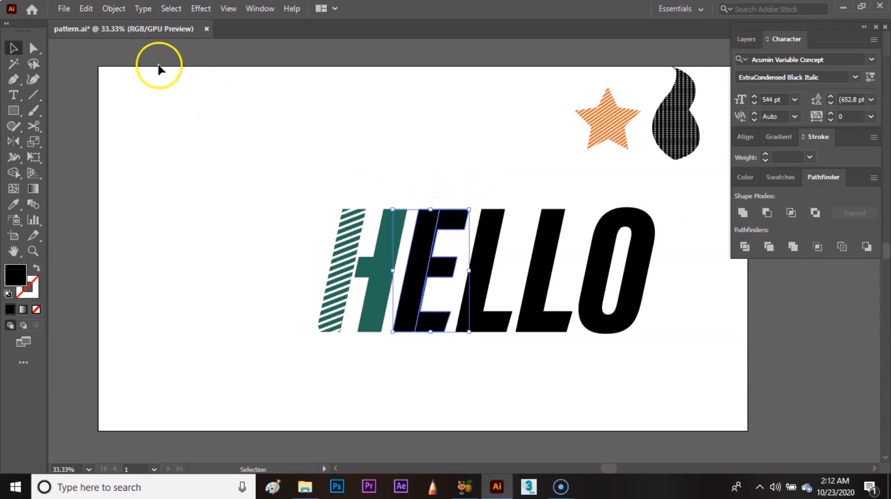
{"action": "left_click", "coordinate": [114, 9]}
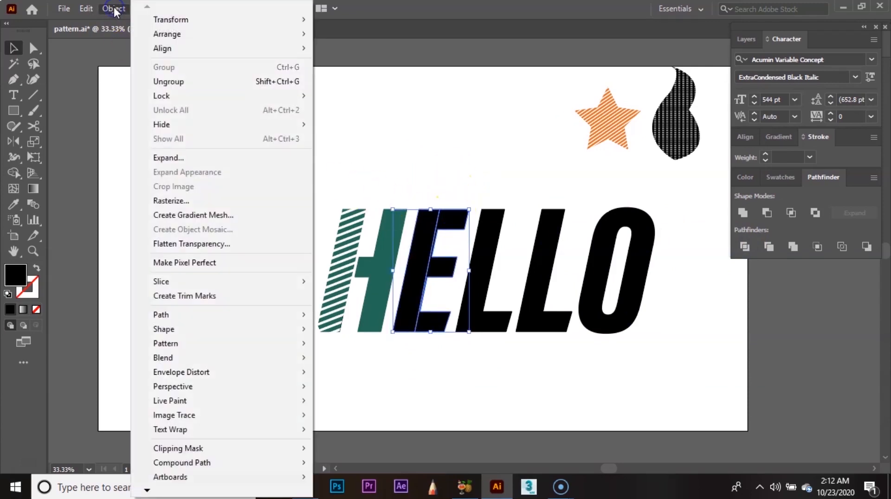
{"action": "left_click", "coordinate": [188, 81]}
Shift the E's left stem slightly left to leave a thin gap beside its arms.
{"action": "left_click", "coordinate": [426, 225]}
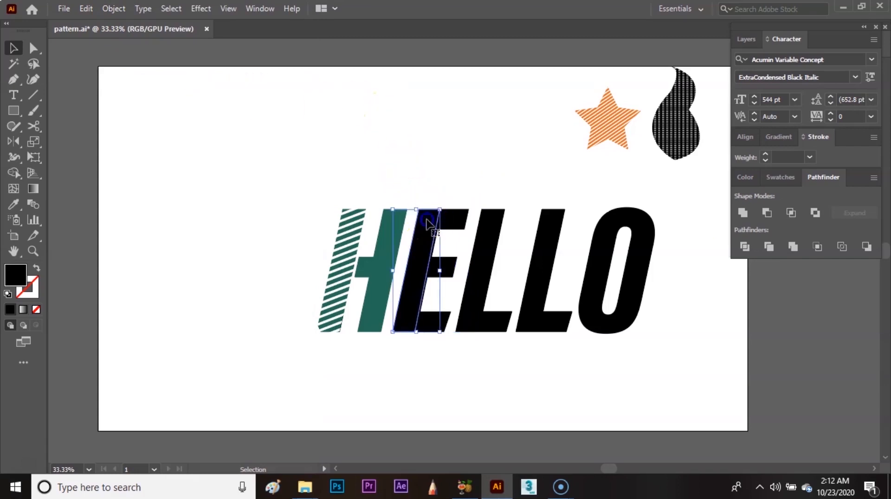
{"action": "left_click", "coordinate": [425, 129]}
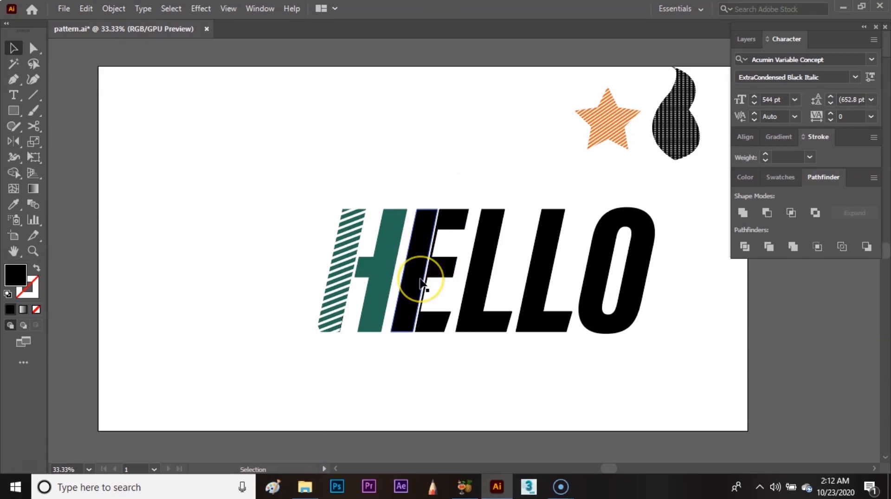
{"action": "left_click", "coordinate": [144, 121]}
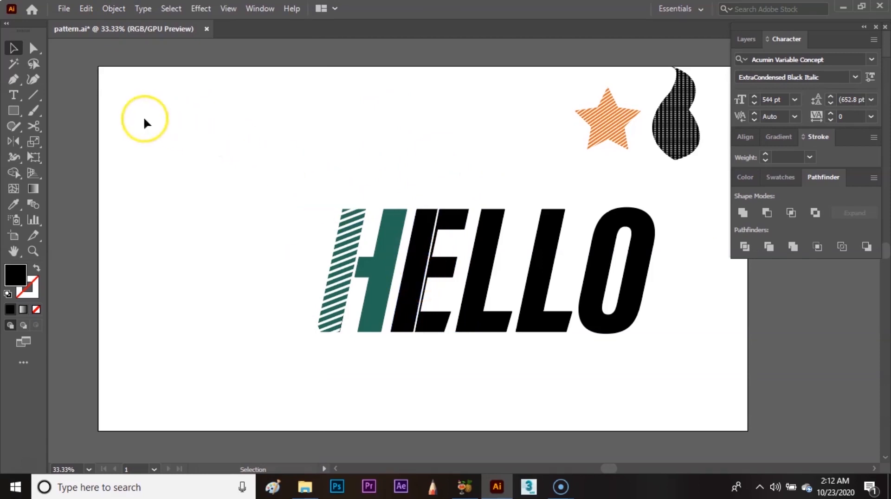
Draw a thin horizontal black bar with the Rectangle tool in the empty area to the upper left of the H.
{"action": "left_click", "coordinate": [17, 112]}
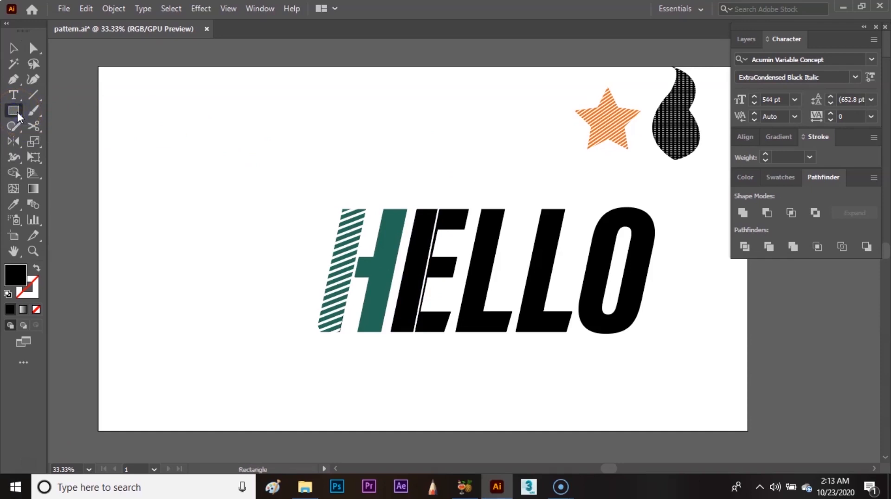
{"action": "left_click_drag", "start_coordinate": [133, 130], "coordinate": [214, 133]}
{"action": "key", "text": "v"}
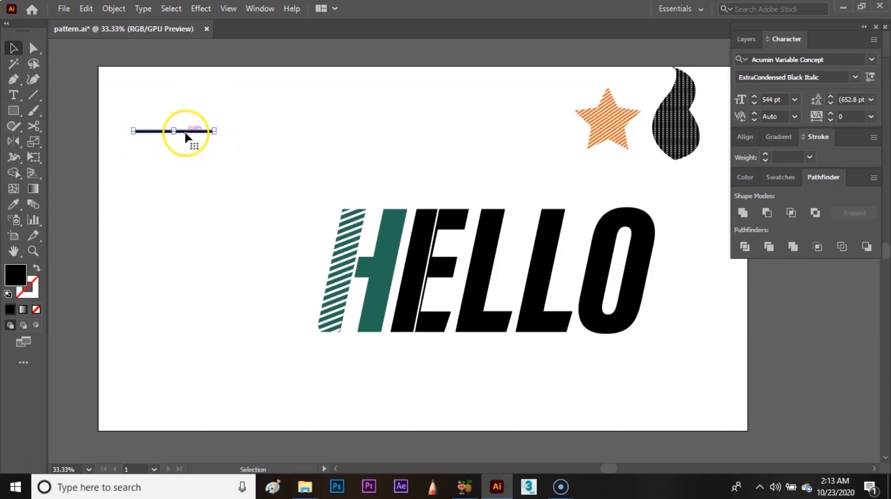
Duplicate the bar just below itself and repeat the duplication until the horizontal striped stack is taller than the E.
{"action": "left_click_drag", "start_coordinate": [188, 135], "coordinate": [187, 141]}
{"action": "key", "text": "ctrl+d"}
{"action": "key", "text": "ctrl+d"}
{"action": "key", "text": "ctrl+d"}
{"action": "key", "text": "ctrl+d"}
{"action": "key", "text": "ctrl+d"}
{"action": "key", "text": "ctrl+d"}
{"action": "key", "text": "ctrl+d"}
{"action": "key", "text": "ctrl+d"}
{"action": "key", "text": "ctrl+d"}
{"action": "key", "text": "ctrl+d"}
{"action": "key", "text": "ctrl+d"}
{"action": "key", "text": "ctrl+d"}
{"action": "key", "text": "ctrl+d"}
{"action": "key", "text": "ctrl+d"}
{"action": "key", "text": "ctrl+d"}
{"action": "key", "text": "ctrl+d"}
{"action": "key", "text": "ctrl+d"}
{"action": "key", "text": "ctrl+d"}
{"action": "key", "text": "ctrl+d"}
{"action": "key", "text": "ctrl+d"}
{"action": "key", "text": "ctrl+d"}
{"action": "key", "text": "ctrl+d"}
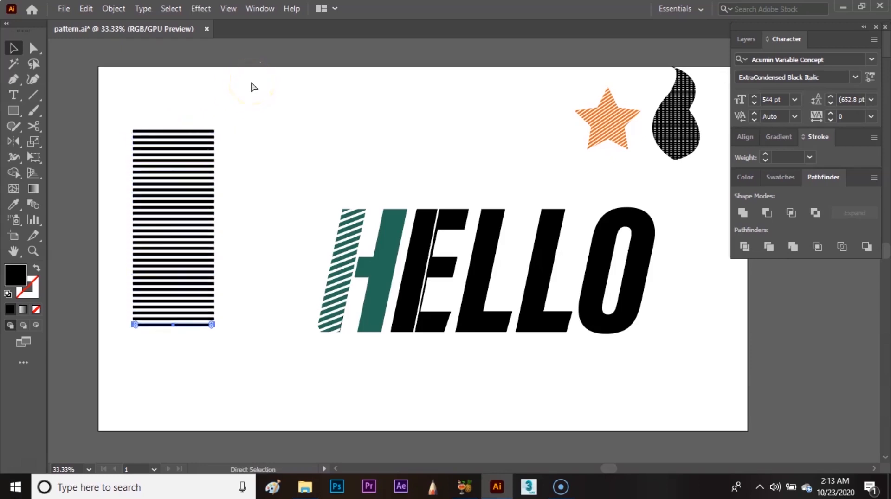
Recolor all the stacked bars with the H's dark teal using the Eyedropper and group them.
{"action": "left_click_drag", "start_coordinate": [220, 90], "coordinate": [153, 368]}
{"action": "key", "text": "i"}
{"action": "left_click", "coordinate": [387, 256]}
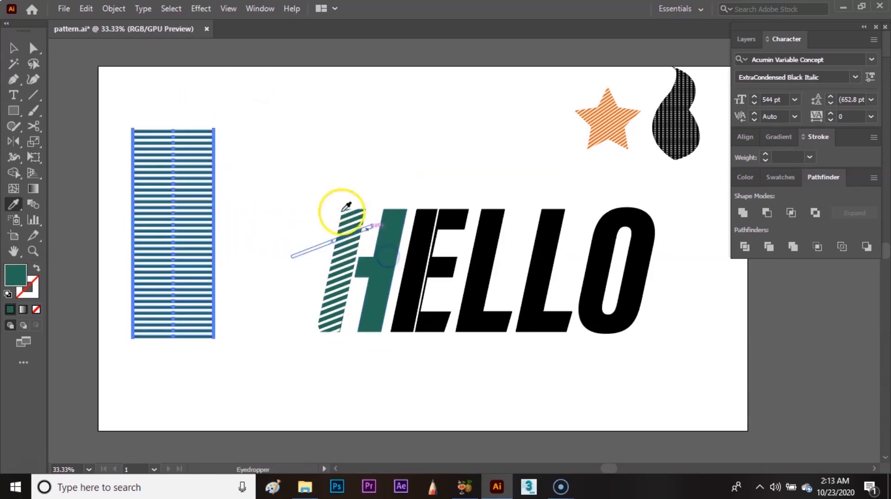
{"action": "key", "text": "v"}
{"action": "left_click", "coordinate": [277, 153]}
Move the horizontal striped group over the E's left stem and send it to the back.
{"action": "left_click_drag", "start_coordinate": [187, 207], "coordinate": [417, 222]}
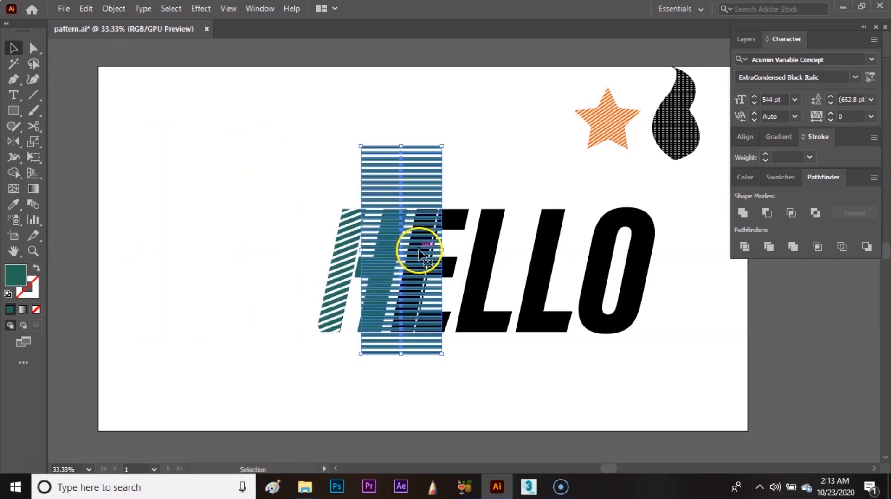
{"action": "right_click", "coordinate": [418, 250]}
{"action": "mouse_move", "coordinate": [514, 183]}
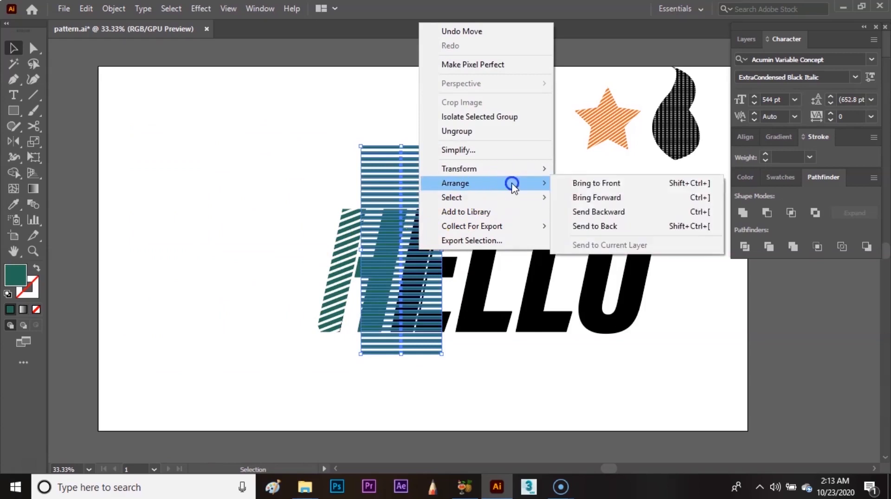
{"action": "left_click", "coordinate": [598, 226]}
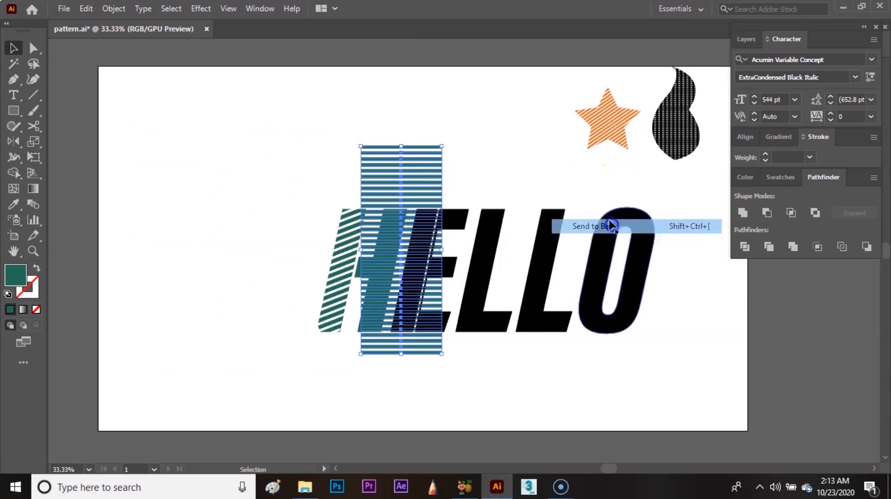
Clip the horizontal stripes to the E's left stem with a clipping mask.
{"action": "left_click", "coordinate": [423, 224]}
{"action": "left_click", "coordinate": [419, 169], "text": "shift"}
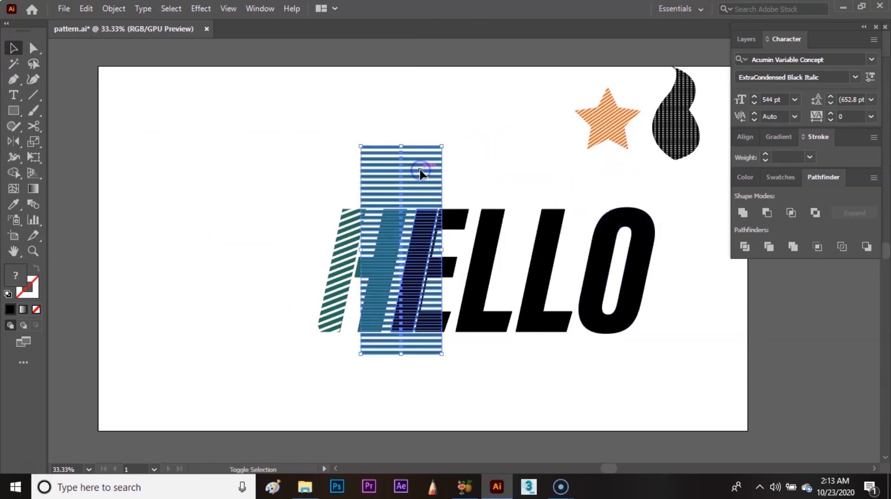
{"action": "right_click", "coordinate": [420, 171]}
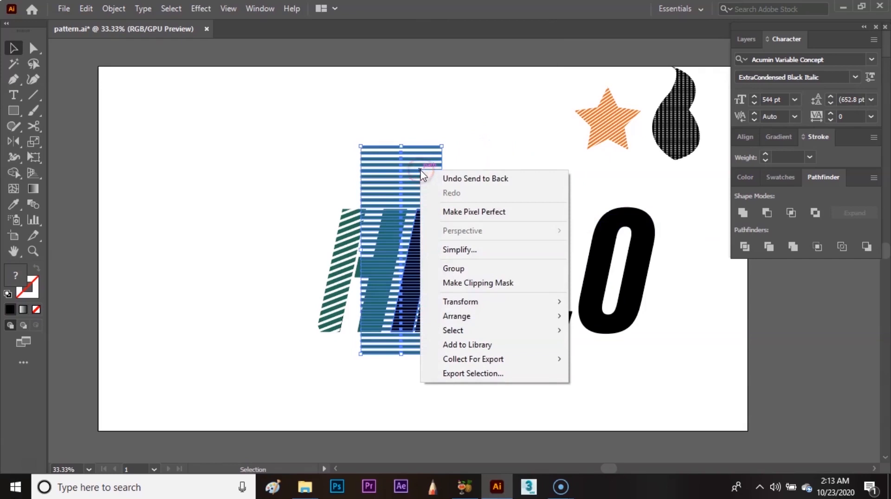
{"action": "left_click", "coordinate": [469, 283]}
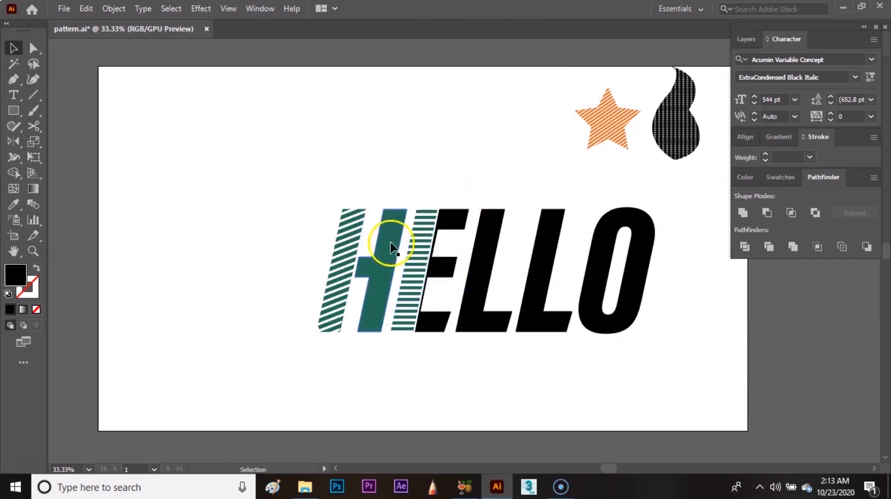
Recolor the solid remainder of the E with the H's dark teal using the Eyedropper.
{"action": "left_click", "coordinate": [452, 221]}
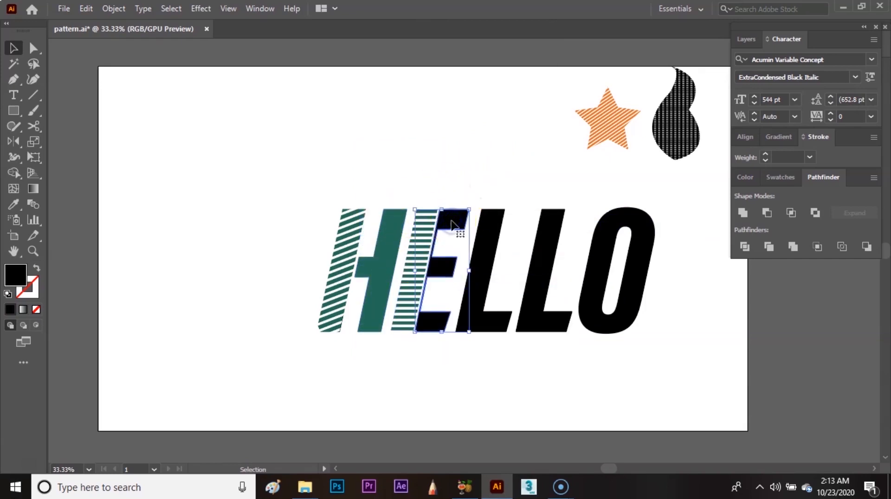
{"action": "key", "text": "i"}
{"action": "left_click", "coordinate": [392, 246]}
{"action": "key", "text": "v"}
{"action": "left_click", "coordinate": [466, 148]}
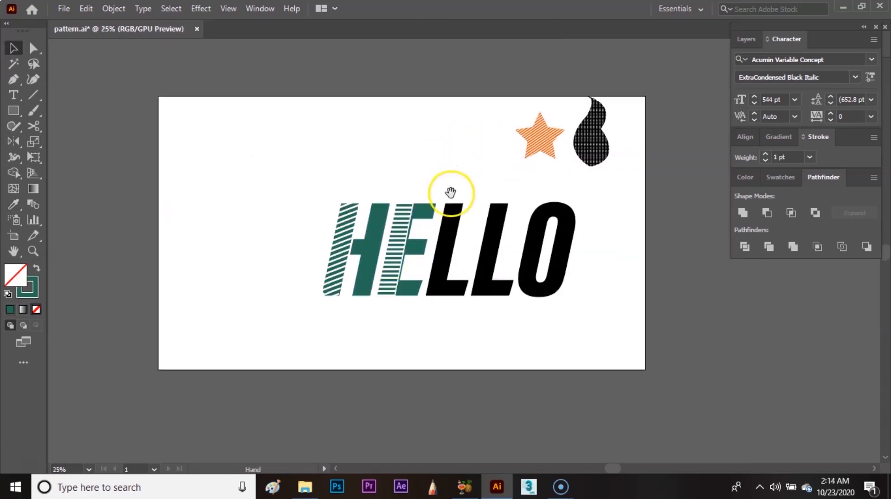
Draw a straight slanted Pen line along the right edge of the first L's stem, extending past its top and bottom.
{"action": "left_click_drag", "start_coordinate": [451, 194], "coordinate": [466, 197]}
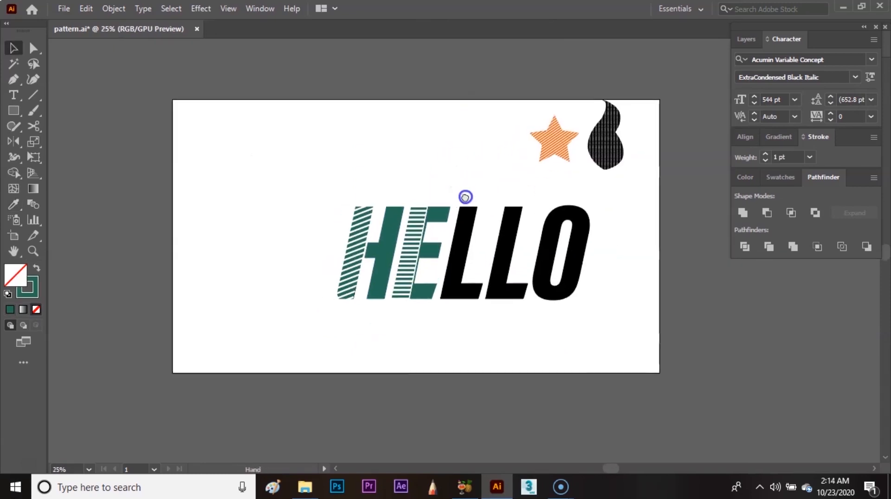
{"action": "key", "text": "ctrl+plus"}
{"action": "key", "text": "ctrl+plus"}
{"action": "key", "text": "ctrl+plus"}
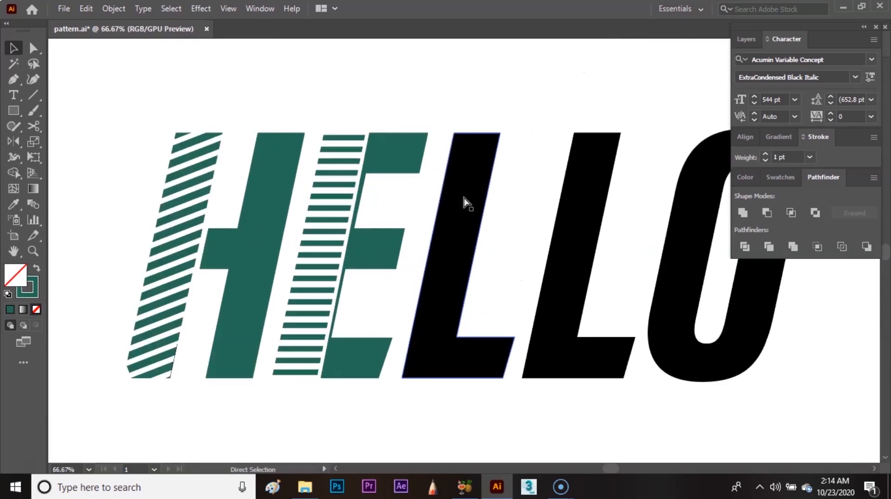
{"action": "left_click", "coordinate": [14, 79]}
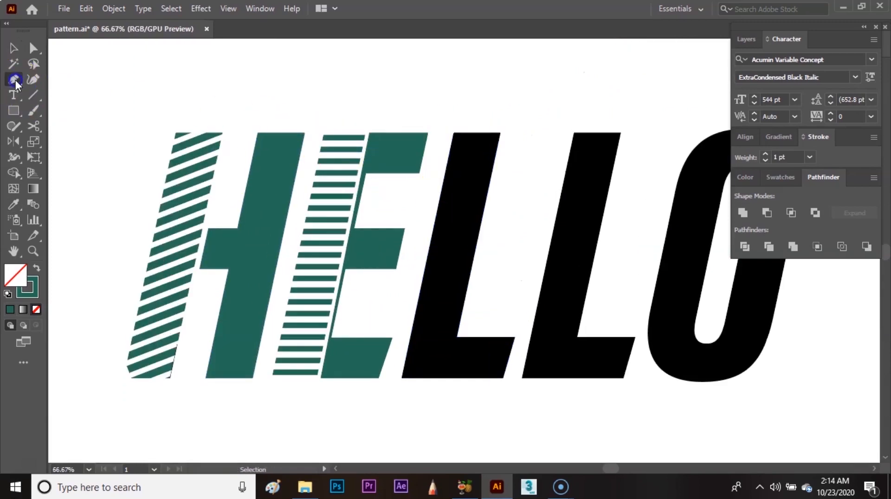
{"action": "left_click", "coordinate": [504, 117]}
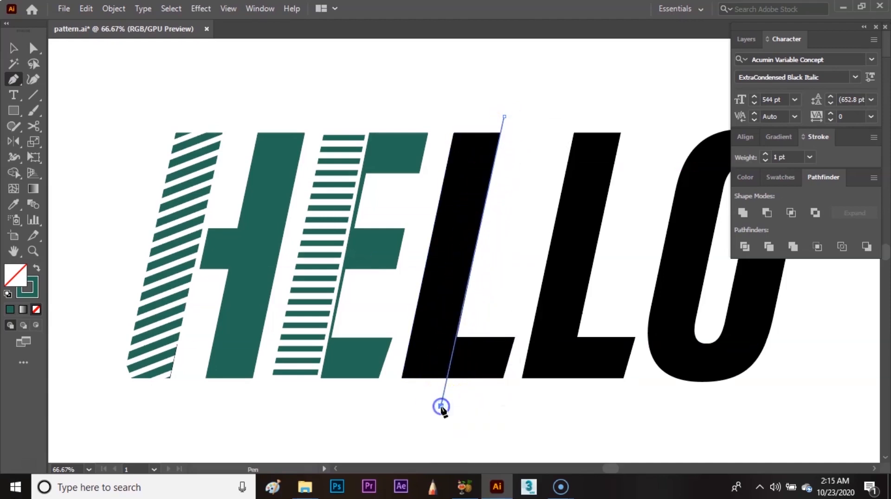
{"action": "key", "text": "v"}
Divide the first L along the slanted line with Pathfinder and ungroup the resulting pieces.
{"action": "left_click", "coordinate": [503, 219]}
{"action": "left_click_drag", "start_coordinate": [494, 145], "coordinate": [462, 385]}
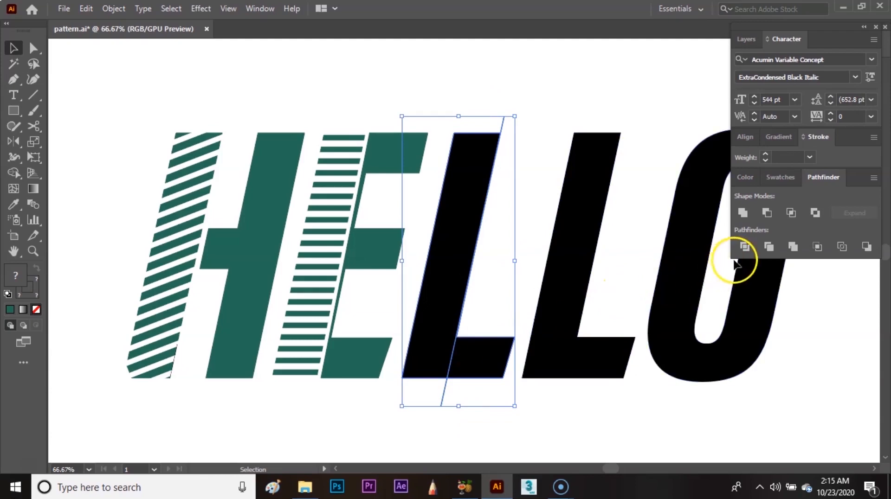
{"action": "left_click", "coordinate": [751, 248]}
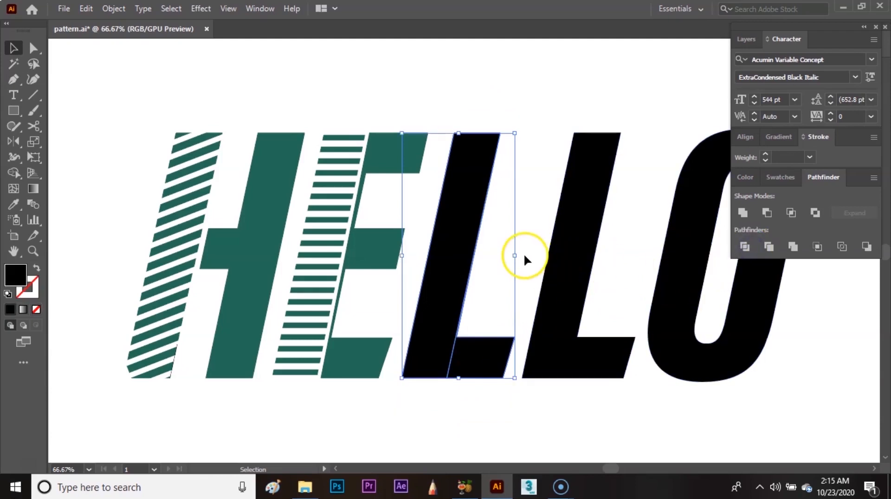
{"action": "left_click", "coordinate": [114, 8]}
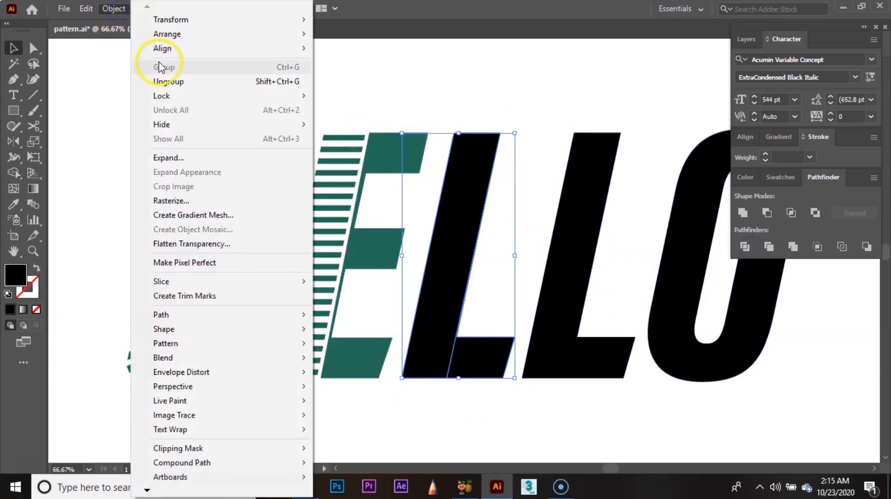
{"action": "left_click", "coordinate": [168, 81]}
{"action": "left_click", "coordinate": [423, 85]}
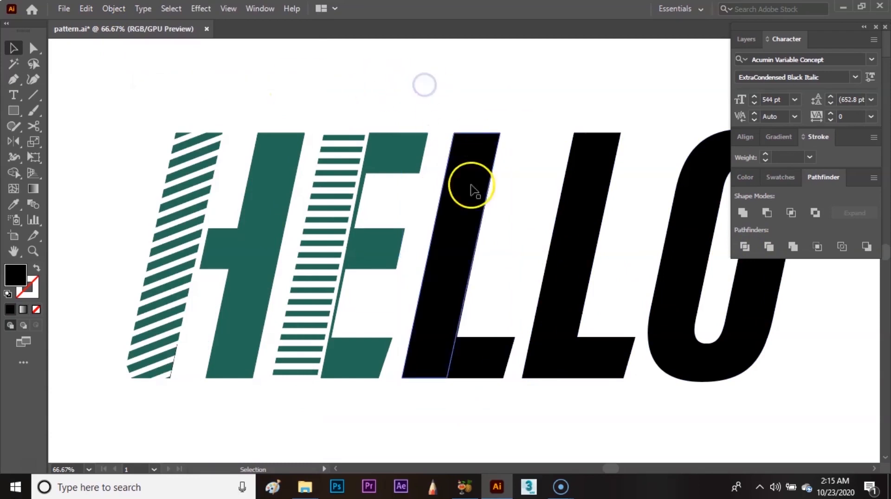
Nudge the first L's foot slightly right to leave a thin gap beside its stem.
{"action": "left_click", "coordinate": [492, 354]}
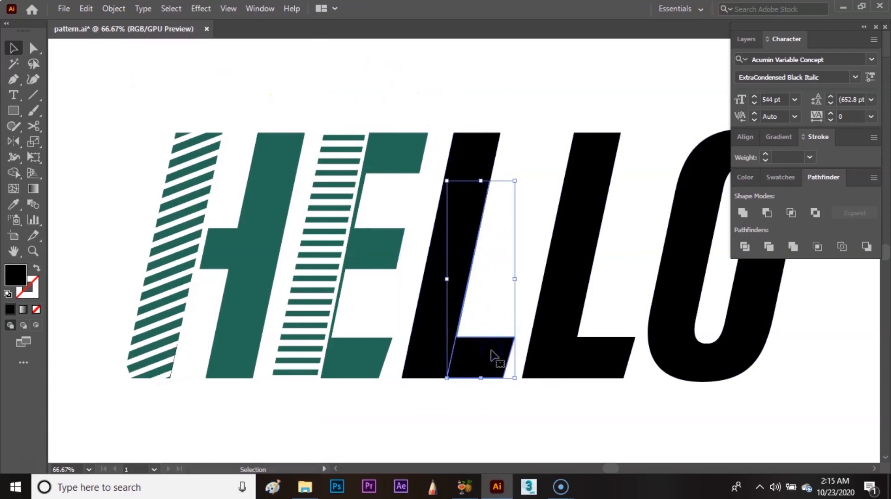
{"action": "key", "text": "Right"}
{"action": "key", "text": "Right"}
{"action": "key", "text": "Right"}
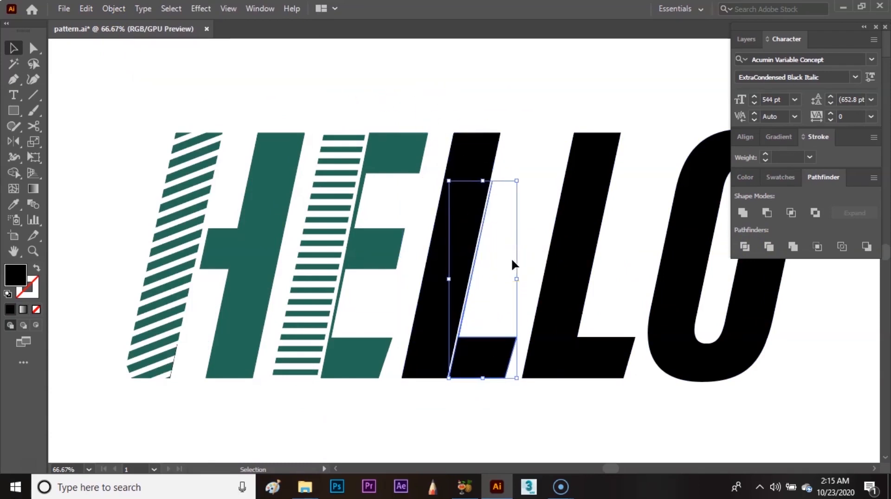
{"action": "left_click", "coordinate": [523, 141]}
Paint a short wavy line with the Paintbrush on the empty artboard area left of HELLO, wider than the L's stem.
{"action": "key", "text": "ctrl+minus"}
{"action": "key", "text": "ctrl+minus"}
{"action": "key", "text": "ctrl+minus"}
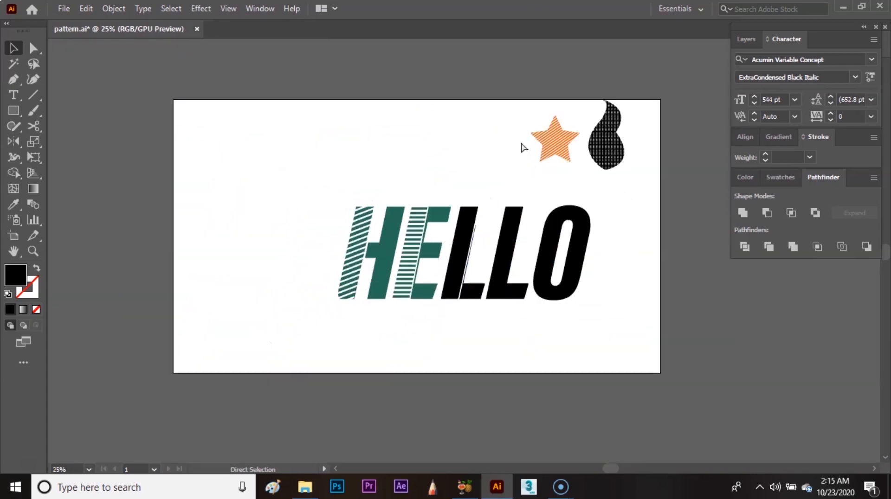
{"action": "left_click", "coordinate": [473, 215]}
{"action": "left_click", "coordinate": [34, 113]}
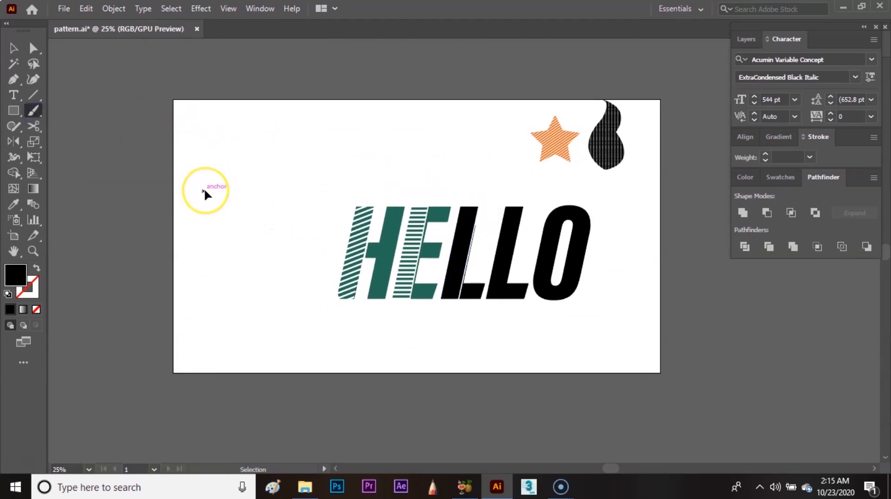
{"action": "key", "text": "ctrl+plus"}
{"action": "key", "text": "ctrl+plus"}
{"action": "mouse_move", "coordinate": [189, 159]}
{"action": "left_mouse_down"}
{"action": "mouse_move", "coordinate": [232, 151]}
{"action": "mouse_move", "coordinate": [328, 157]}
{"action": "left_mouse_up"}
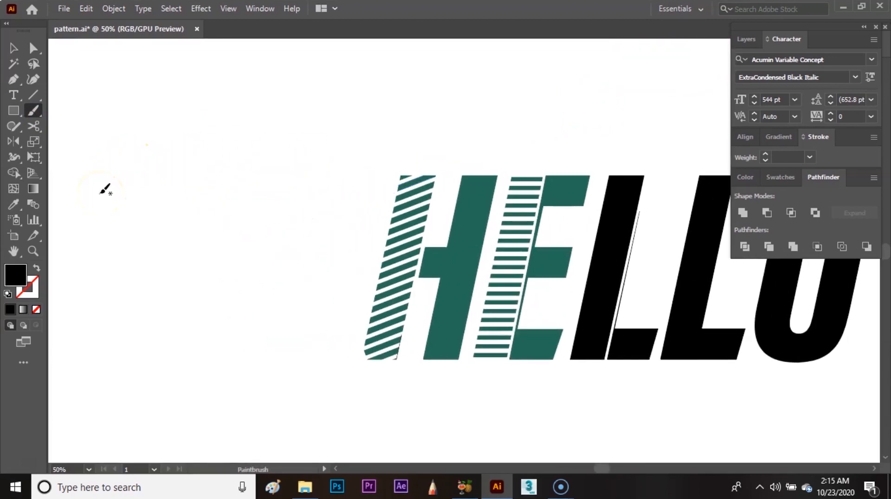
{"action": "mouse_move", "coordinate": [100, 193]}
{"action": "left_mouse_down"}
{"action": "mouse_move", "coordinate": [120, 172]}
{"action": "mouse_move", "coordinate": [152, 189]}
{"action": "mouse_move", "coordinate": [164, 170]}
{"action": "left_mouse_up"}
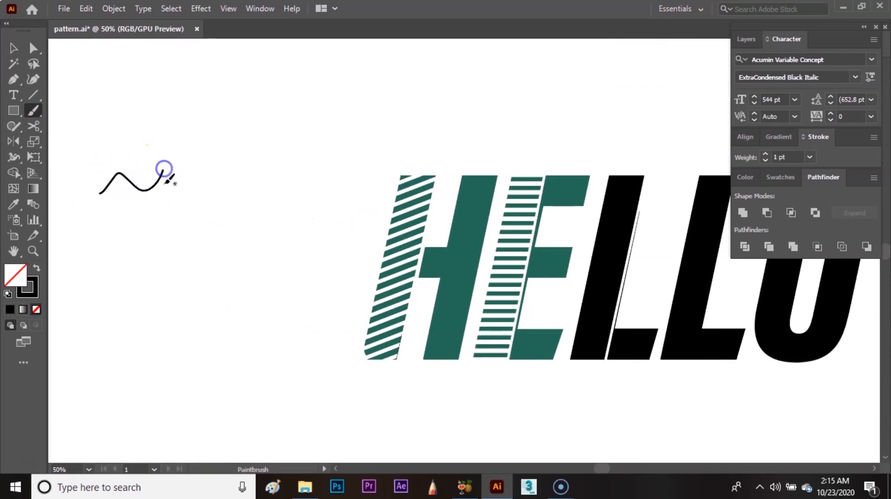
{"action": "key", "text": "v"}
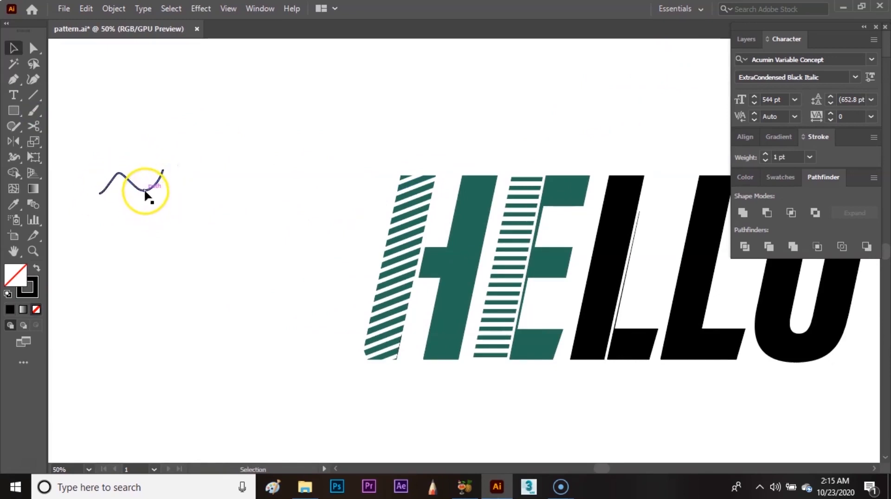
Duplicate the wavy line just below itself and repeat the duplication until the stack is taller than the L.
{"action": "left_click_drag", "start_coordinate": [145, 195], "coordinate": [145, 199]}
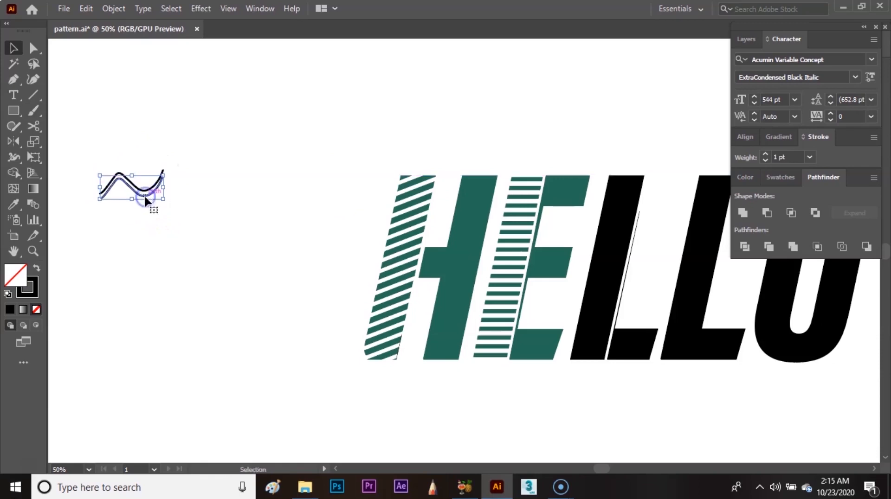
{"action": "key", "text": "ctrl+d"}
{"action": "key", "text": "ctrl+d"}
{"action": "key", "text": "ctrl+d"}
{"action": "key", "text": "ctrl+d"}
{"action": "key", "text": "ctrl+d"}
{"action": "key", "text": "ctrl+d"}
{"action": "key", "text": "ctrl+d"}
{"action": "key", "text": "ctrl+d"}
{"action": "key", "text": "ctrl+d"}
{"action": "key", "text": "ctrl+d"}
{"action": "key", "text": "ctrl+d"}
{"action": "key", "text": "ctrl+d"}
{"action": "key", "text": "ctrl+d"}
{"action": "key", "text": "ctrl+d"}
{"action": "key", "text": "ctrl+d"}
{"action": "key", "text": "ctrl+d"}
{"action": "key", "text": "ctrl+d"}
{"action": "key", "text": "ctrl+d"}
{"action": "key", "text": "ctrl+d"}
{"action": "key", "text": "ctrl+d"}
{"action": "key", "text": "ctrl+d"}
{"action": "key", "text": "ctrl+d"}
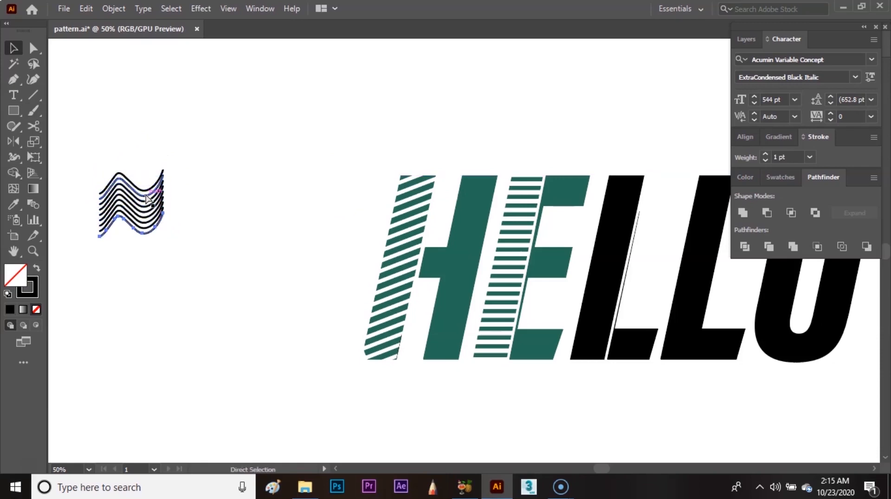
Group the stacked wavy lines and give them the H's dark teal as stroke color with no fill.
{"action": "left_click", "coordinate": [177, 139]}
{"action": "left_click_drag", "start_coordinate": [173, 141], "coordinate": [124, 398]}
{"action": "key", "text": "v"}
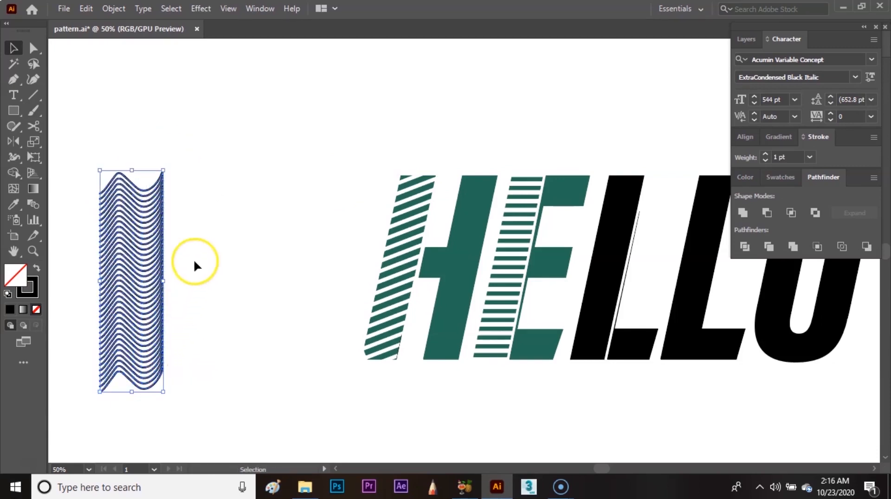
{"action": "key", "text": "i"}
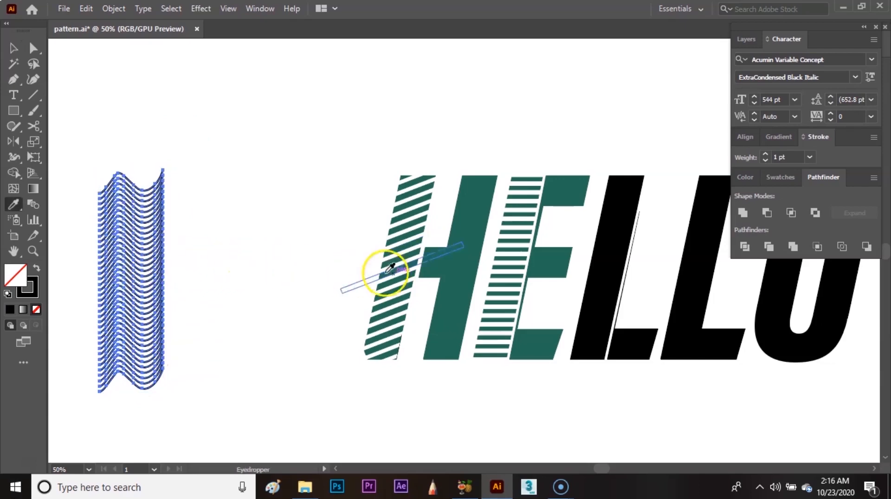
{"action": "left_click", "coordinate": [475, 258]}
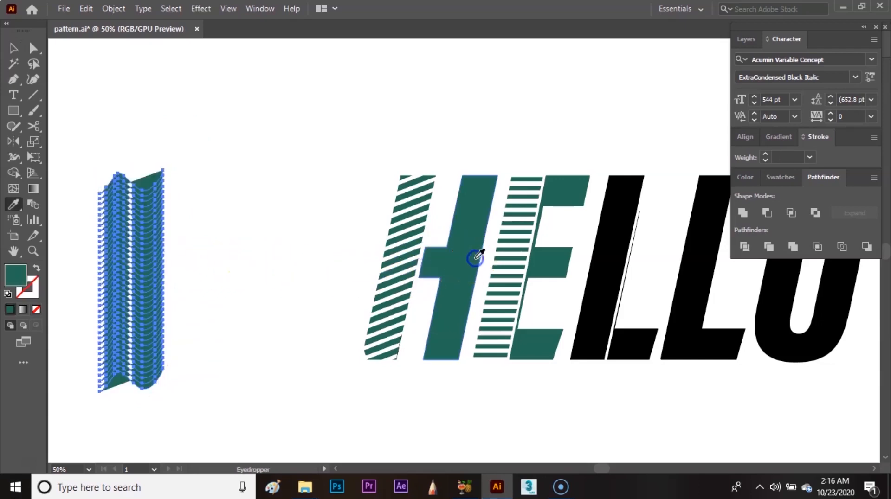
{"action": "key", "text": "v"}
{"action": "left_click", "coordinate": [264, 222]}
{"action": "left_click", "coordinate": [140, 276]}
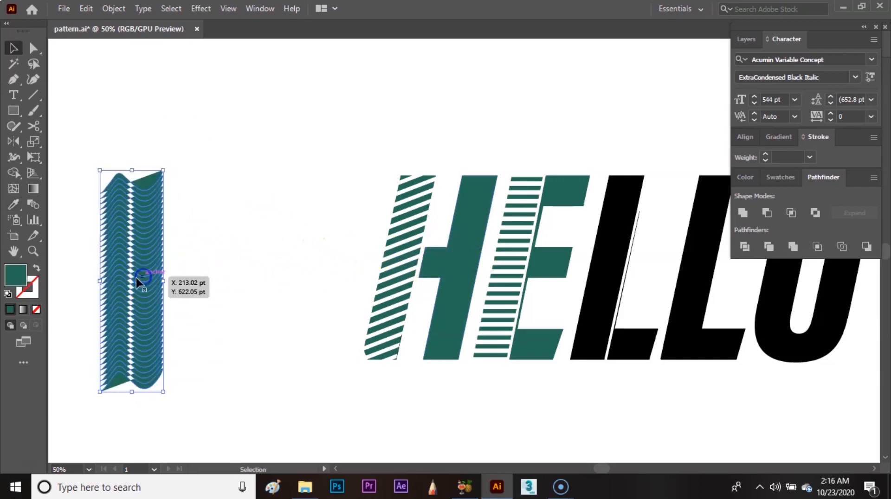
{"action": "left_click", "coordinate": [37, 271]}
{"action": "left_click", "coordinate": [193, 199]}
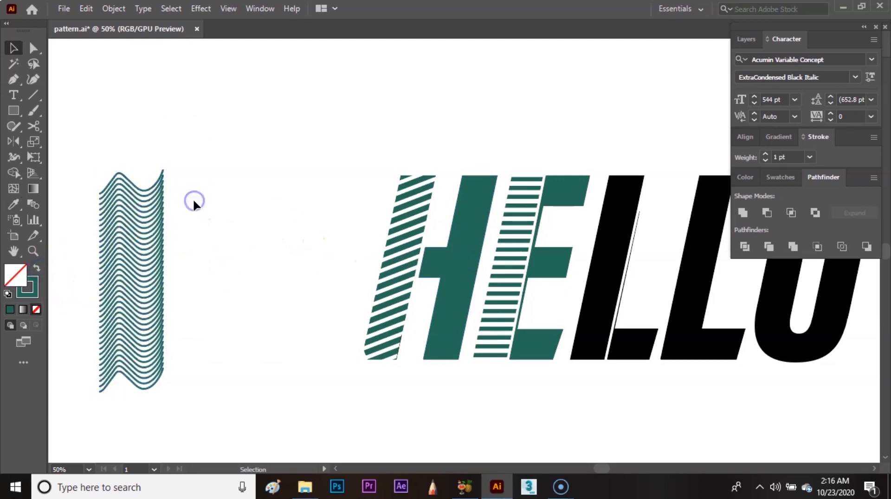
Move the wavy group over the first L's stem, then rotate and slightly enlarge it to cover the slanted stem.
{"action": "left_click_drag", "start_coordinate": [292, 201], "coordinate": [249, 194]}
{"action": "left_click_drag", "start_coordinate": [123, 234], "coordinate": [588, 223]}
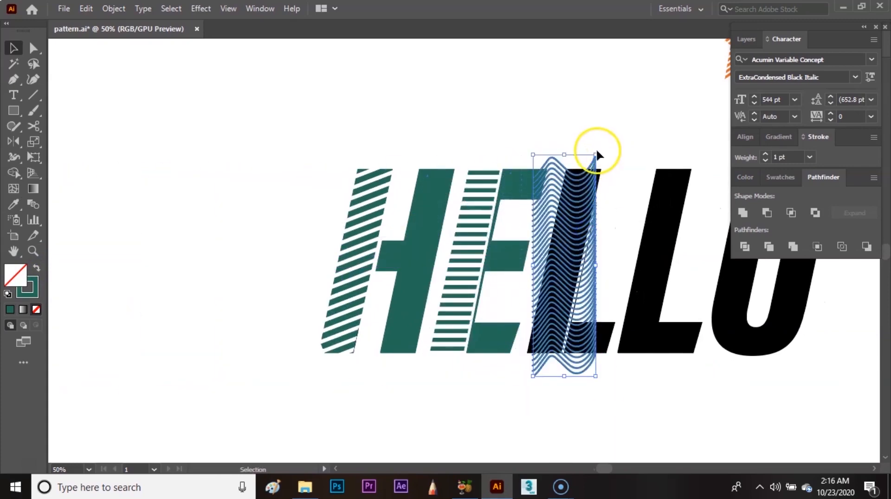
{"action": "left_click", "coordinate": [596, 147]}
{"action": "left_click", "coordinate": [595, 168]}
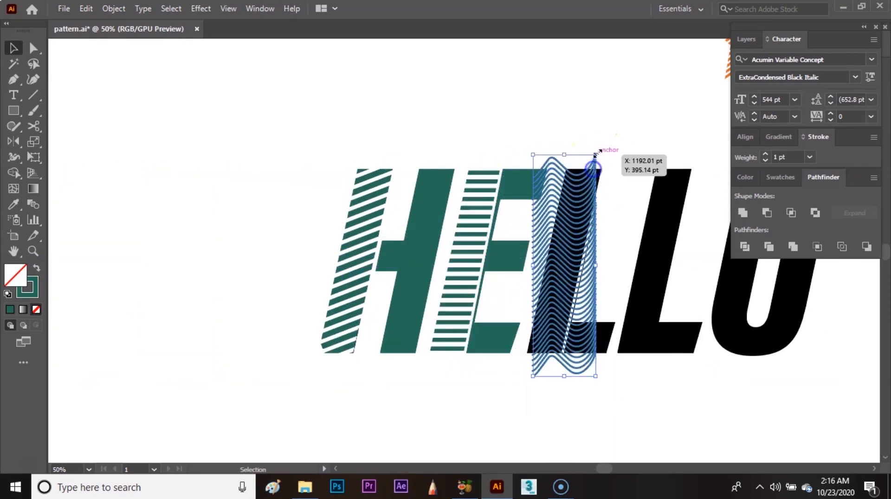
{"action": "mouse_move", "coordinate": [599, 149]}
{"action": "left_mouse_down"}
{"action": "mouse_move", "coordinate": [616, 160]}
{"action": "mouse_move", "coordinate": [579, 155]}
{"action": "mouse_move", "coordinate": [582, 146]}
{"action": "left_mouse_up"}
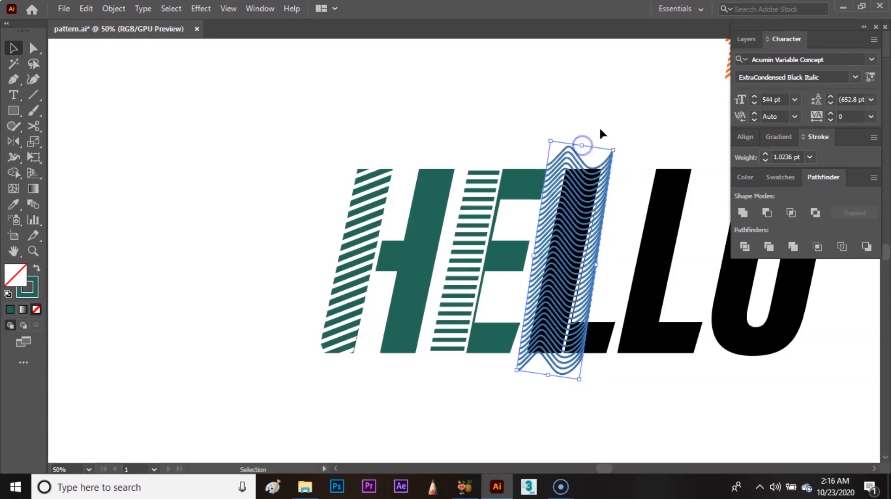
Send the wavy group to the back, behind the first L's stem.
{"action": "right_click", "coordinate": [589, 191]}
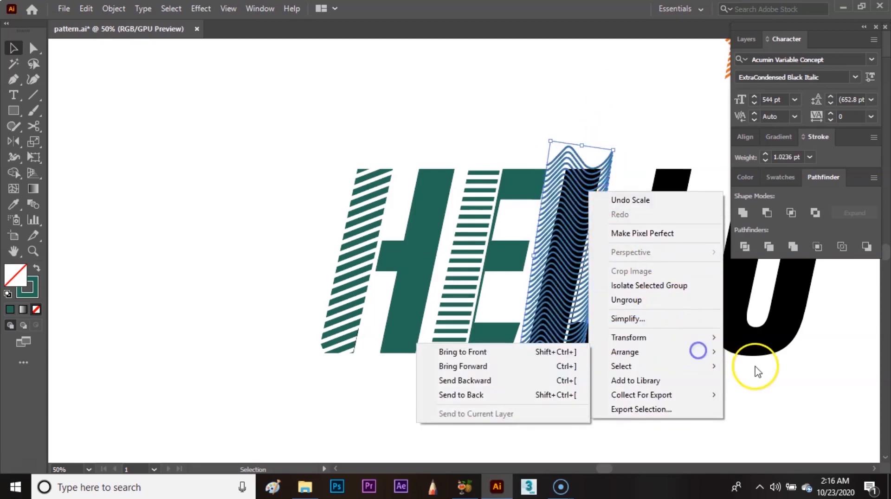
{"action": "mouse_move", "coordinate": [643, 351]}
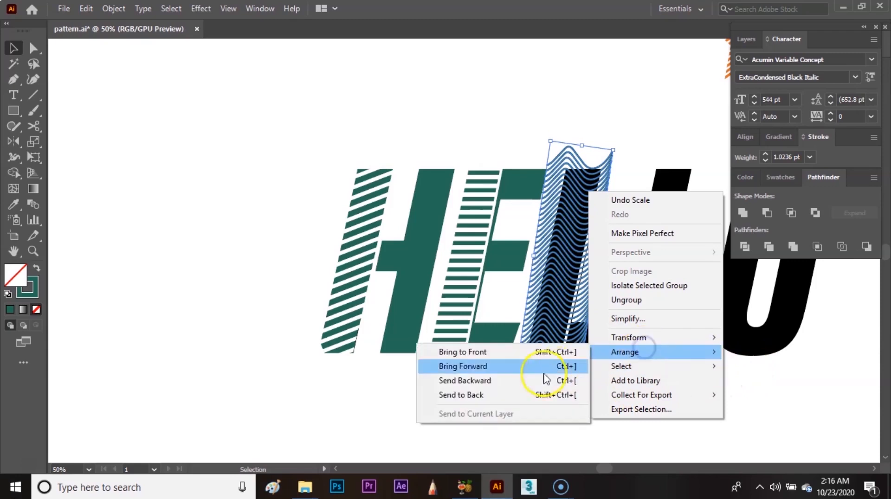
{"action": "left_click", "coordinate": [524, 395]}
{"action": "left_click", "coordinate": [546, 401]}
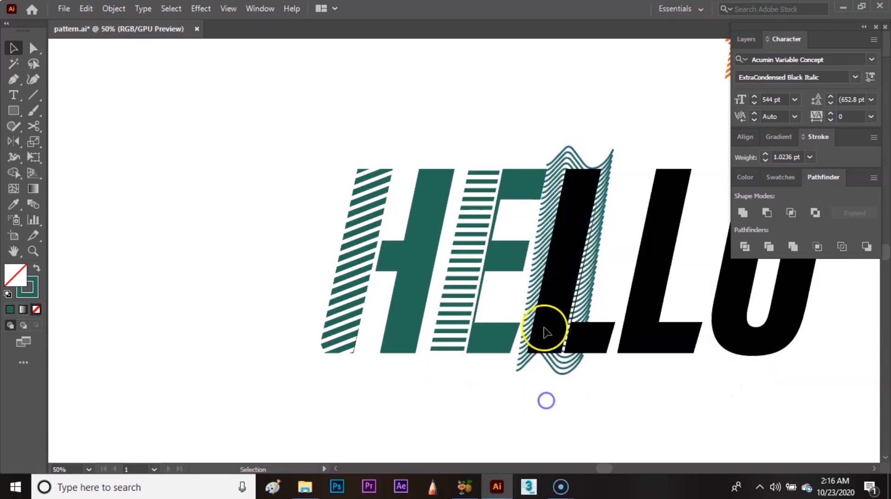
Clip the wavy lines to the first L's stem with a clipping mask.
{"action": "left_click", "coordinate": [582, 203]}
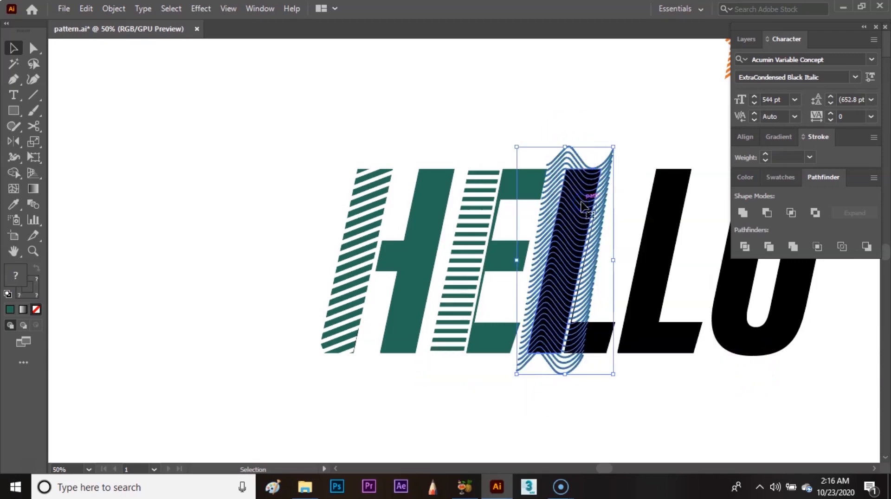
{"action": "right_click", "coordinate": [581, 203]}
{"action": "left_click", "coordinate": [641, 313]}
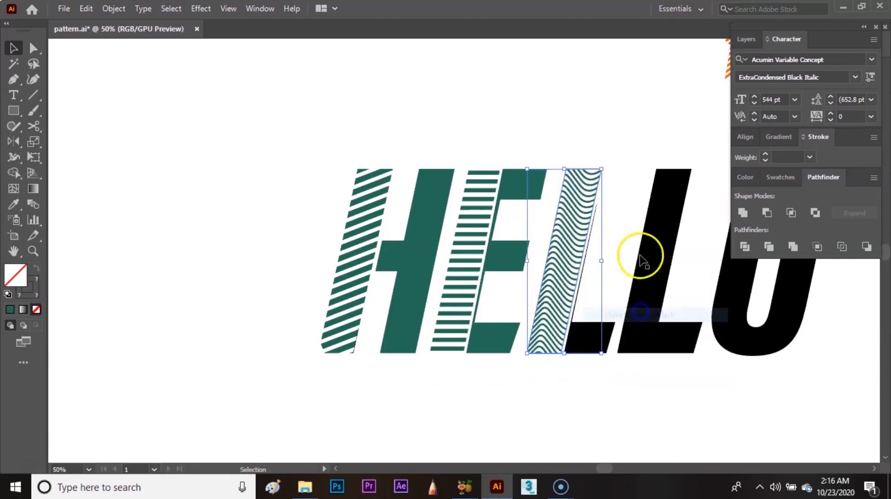
Fill the solid remainder of the first L with the H's dark teal using the Eyedropper.
{"action": "key", "text": "ctrl+minus"}
{"action": "key", "text": "ctrl+minus"}
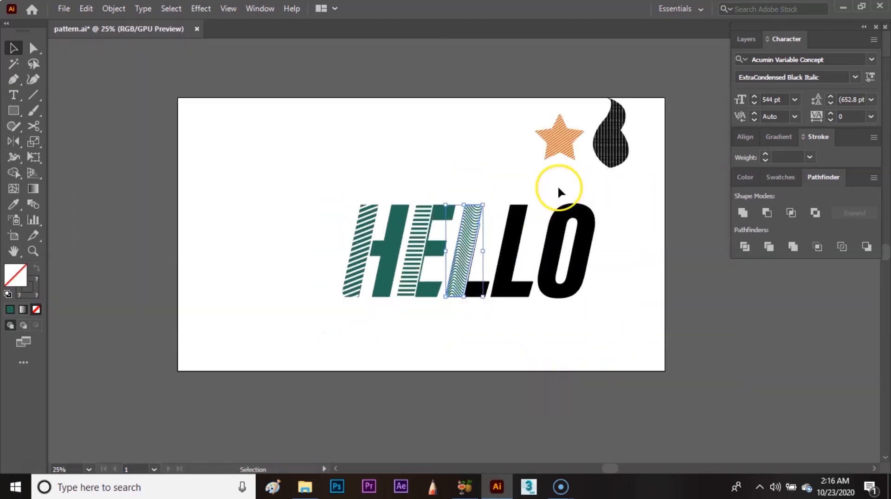
{"action": "left_click", "coordinate": [475, 163]}
{"action": "left_click", "coordinate": [481, 296]}
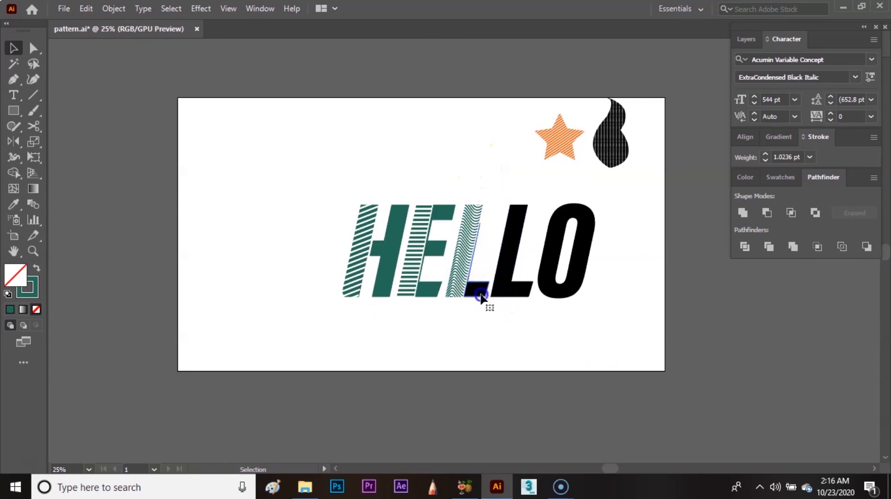
{"action": "key", "text": "i"}
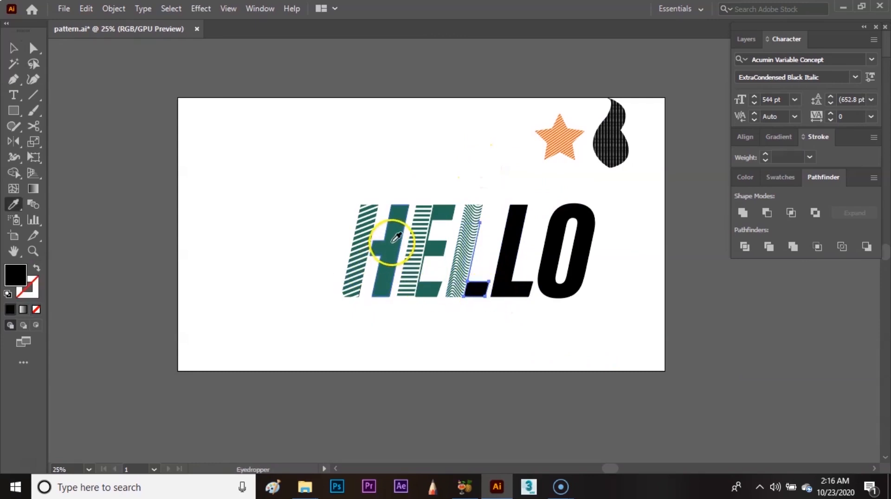
{"action": "left_click", "coordinate": [392, 241]}
{"action": "key", "text": "v"}
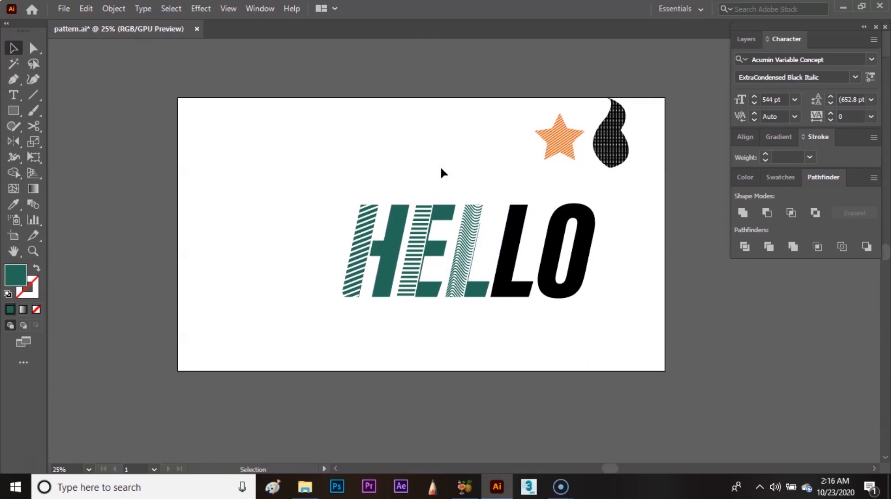
Draw a slanted straight line with the Pen tool, without fill, along the inner edge of the second L's stem and past both ends.
{"action": "left_click", "coordinate": [520, 229]}
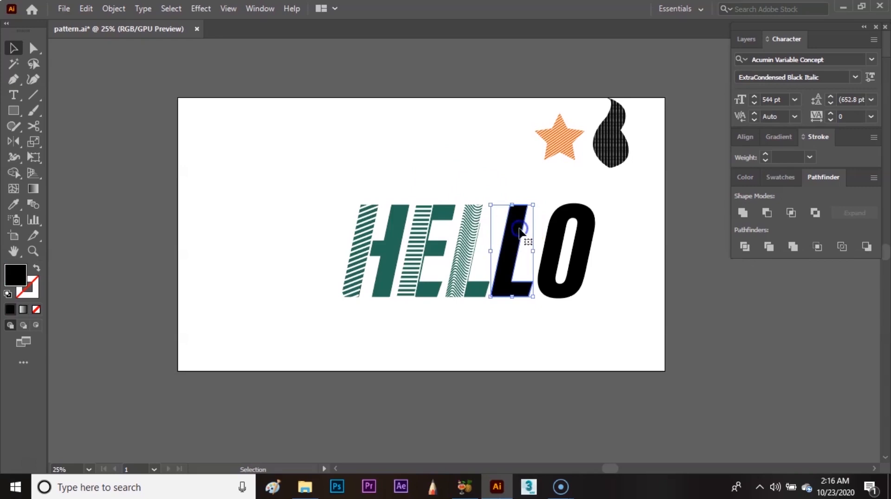
{"action": "left_click", "coordinate": [456, 158]}
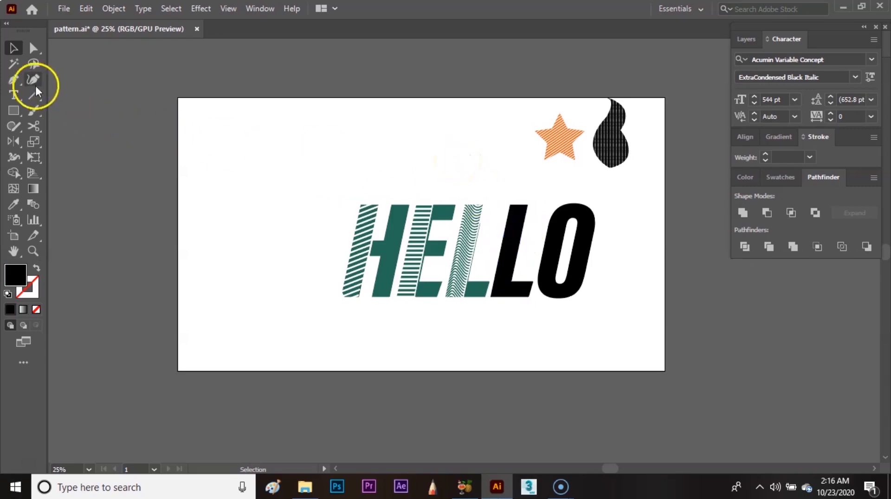
{"action": "left_click", "coordinate": [19, 79]}
{"action": "left_click", "coordinate": [36, 268]}
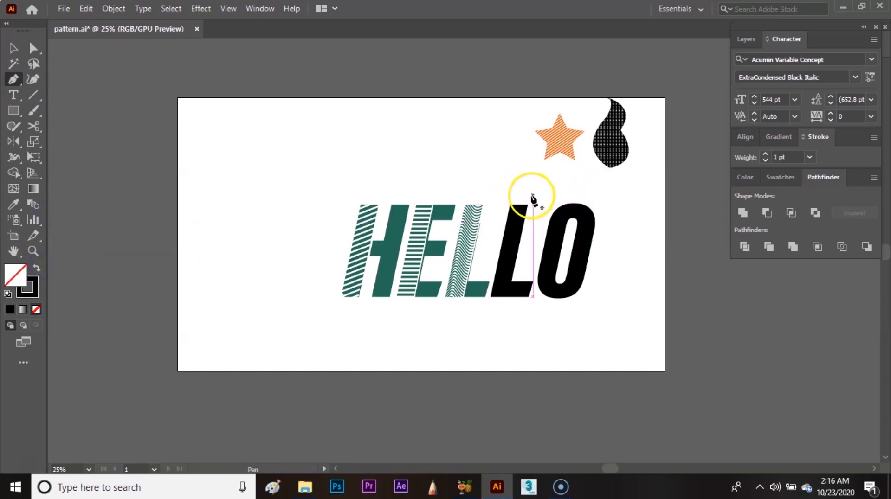
{"action": "key", "text": "ctrl+="}
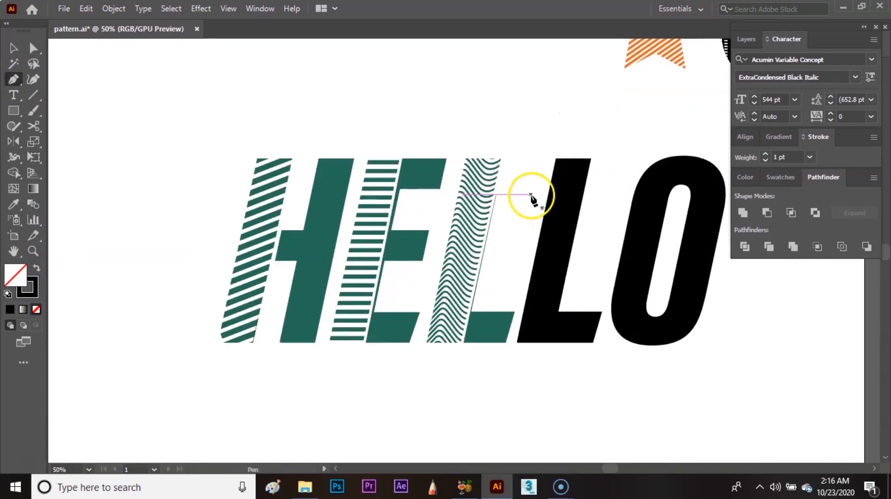
{"action": "left_click", "coordinate": [593, 148]}
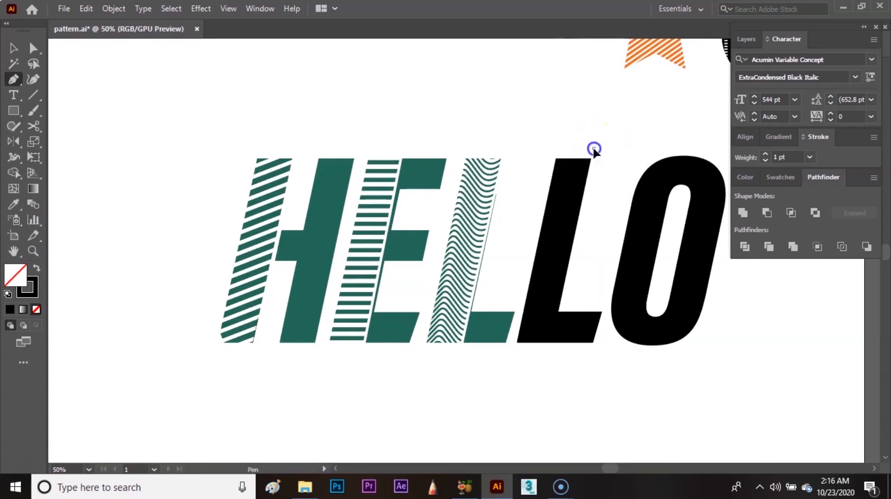
{"action": "left_click", "coordinate": [545, 384]}
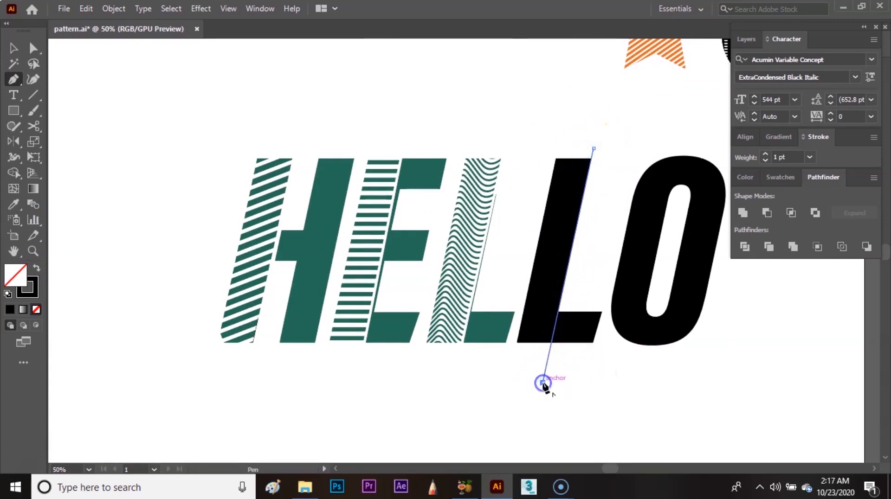
{"action": "key", "text": "v"}
{"action": "left_click", "coordinate": [586, 372]}
Divide the second L along the slanted line with Pathfinder and ungroup the resulting pieces.
{"action": "left_click_drag", "start_coordinate": [567, 149], "coordinate": [581, 368]}
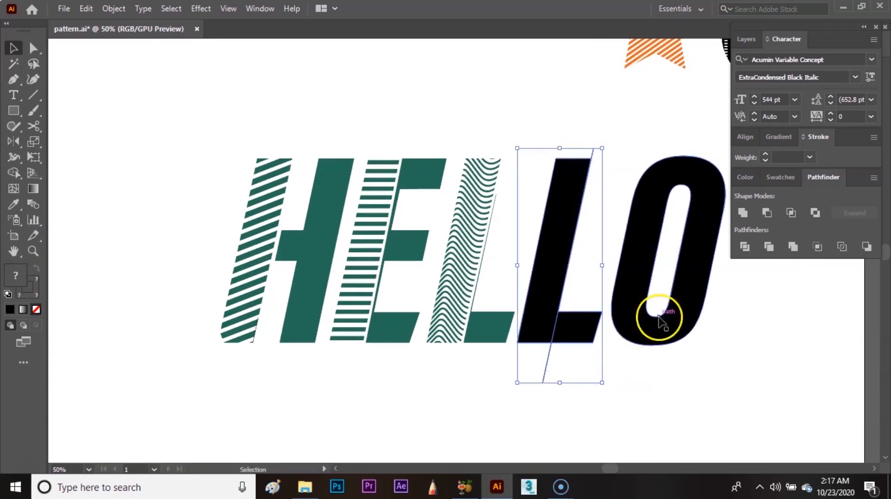
{"action": "left_click", "coordinate": [744, 247]}
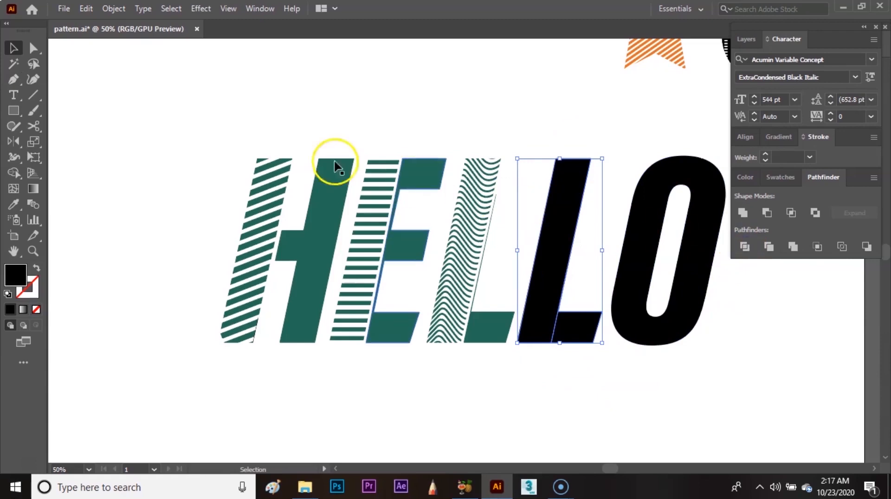
{"action": "left_click", "coordinate": [116, 8]}
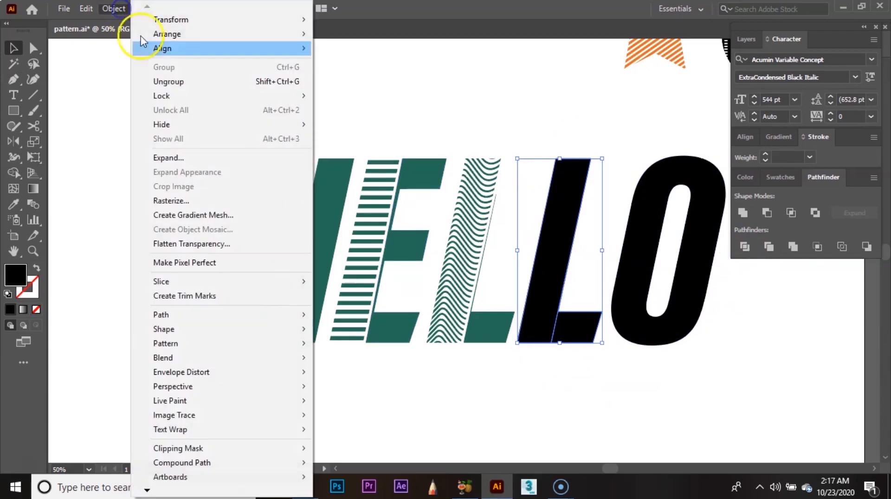
{"action": "left_click", "coordinate": [188, 80]}
{"action": "left_click", "coordinate": [434, 88]}
Nudge the second L's foot piece slightly to the right, leaving a narrow gap beside the stem.
{"action": "left_click", "coordinate": [574, 315]}
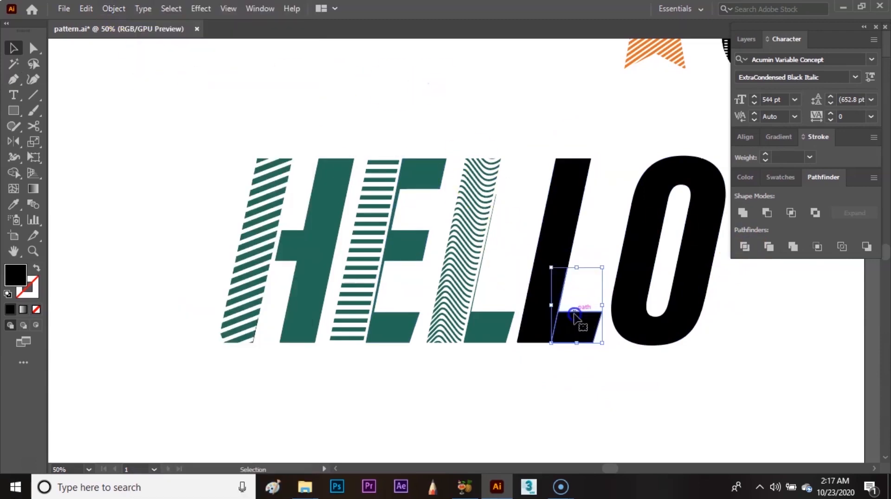
{"action": "key", "text": "Right"}
{"action": "key", "text": "Right"}
{"action": "key", "text": "Right"}
{"action": "key", "text": "Right"}
{"action": "key", "text": "Right"}
{"action": "key", "text": "Right"}
{"action": "left_click", "coordinate": [613, 162]}
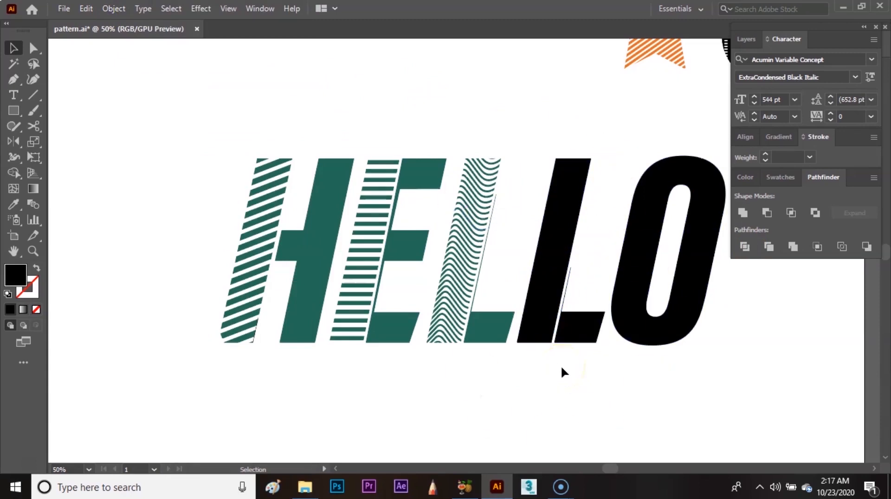
Fill the second L's foot piece with the dark teal sampled from the first L's foot.
{"action": "key", "text": "ctrl+minus"}
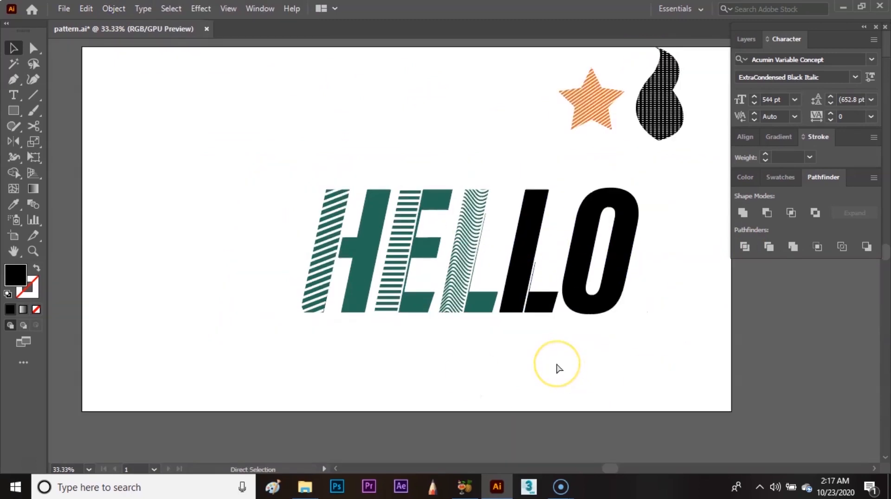
{"action": "key", "text": "space"}
{"action": "left_click_drag", "start_coordinate": [557, 364], "coordinate": [570, 383]}
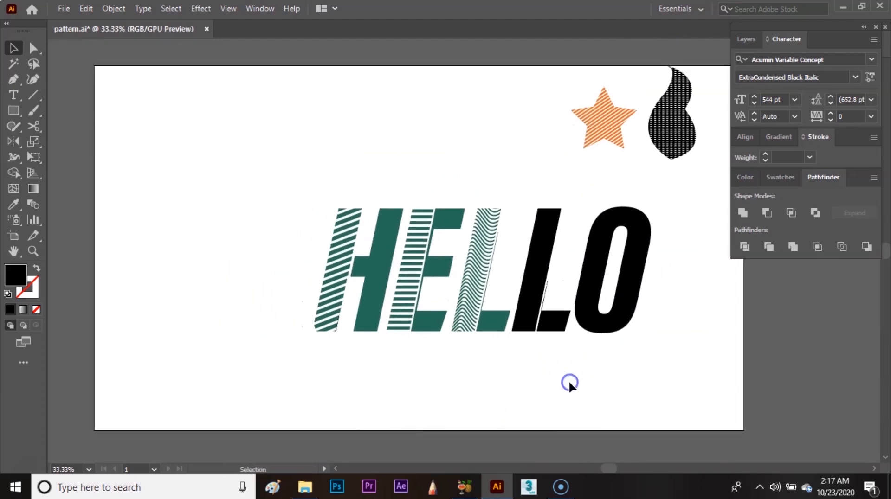
{"action": "left_click", "coordinate": [553, 322]}
{"action": "key", "text": "i"}
{"action": "left_click", "coordinate": [488, 318]}
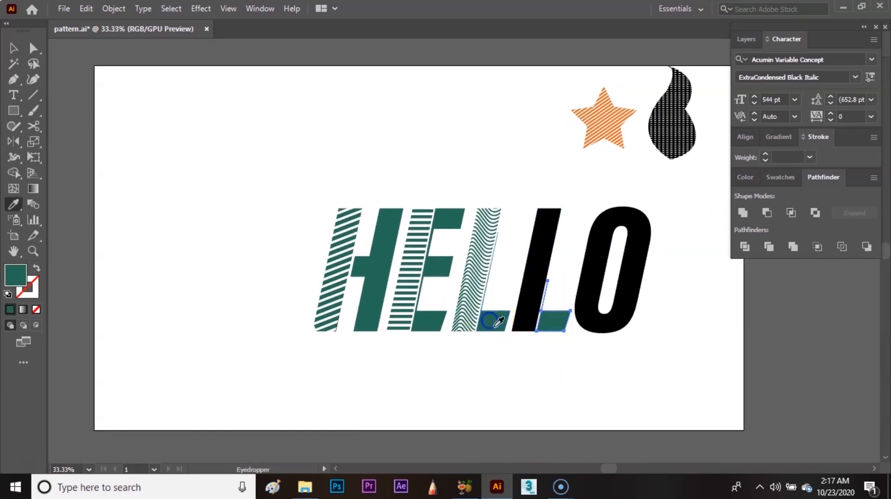
{"action": "key", "text": "v"}
{"action": "left_click", "coordinate": [548, 395]}
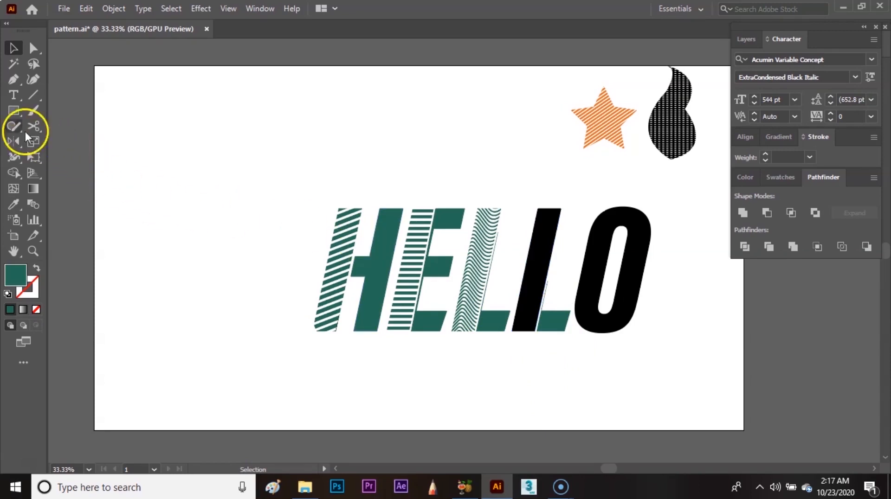
Draw a thin, tall teal rectangle in the empty area beside the H and repeat it sideways into about 15 evenly spaced vertical stripes.
{"action": "left_click", "coordinate": [7, 111]}
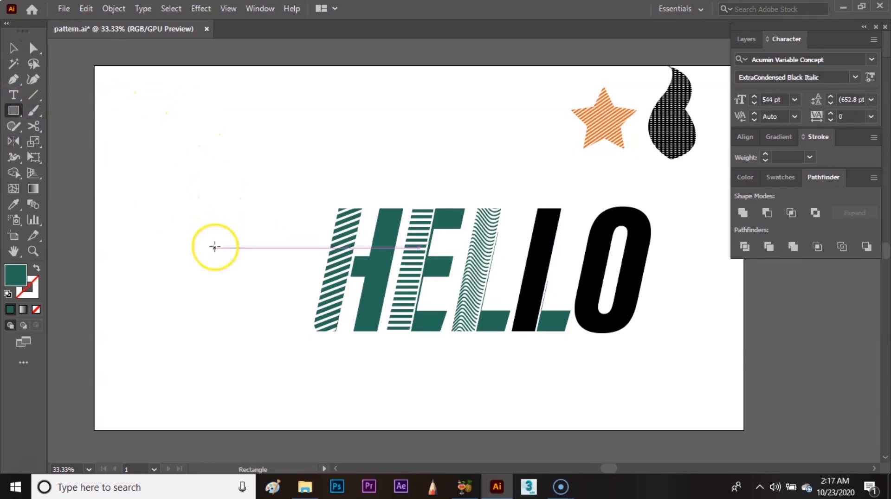
{"action": "left_click_drag", "start_coordinate": [195, 133], "coordinate": [198, 310]}
{"action": "key", "text": "v"}
{"action": "left_click_drag", "start_coordinate": [196, 266], "coordinate": [202, 266]}
{"action": "key", "text": "ctrl+d"}
{"action": "key", "text": "ctrl+d"}
{"action": "key", "text": "ctrl+d"}
{"action": "key", "text": "ctrl+d"}
{"action": "key", "text": "ctrl+d"}
{"action": "key", "text": "ctrl+d"}
{"action": "key", "text": "ctrl+d"}
{"action": "key", "text": "ctrl+d"}
{"action": "key", "text": "ctrl+d"}
{"action": "key", "text": "ctrl+d"}
{"action": "key", "text": "ctrl+d"}
{"action": "key", "text": "ctrl+d"}
{"action": "key", "text": "ctrl+d"}
Group all the vertical teal stripes.
{"action": "left_click_drag", "start_coordinate": [191, 123], "coordinate": [278, 349]}
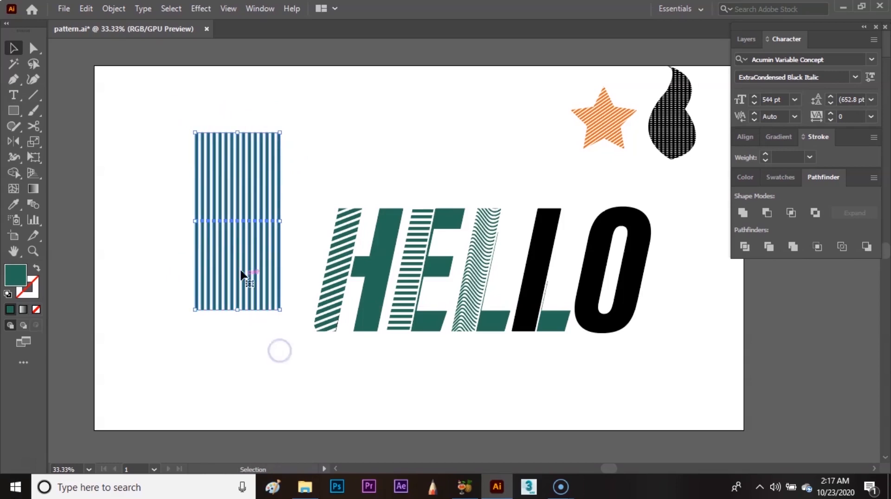
{"action": "left_click", "coordinate": [114, 9]}
{"action": "left_click", "coordinate": [212, 68]}
{"action": "left_click", "coordinate": [206, 87]}
{"action": "left_click", "coordinate": [214, 181]}
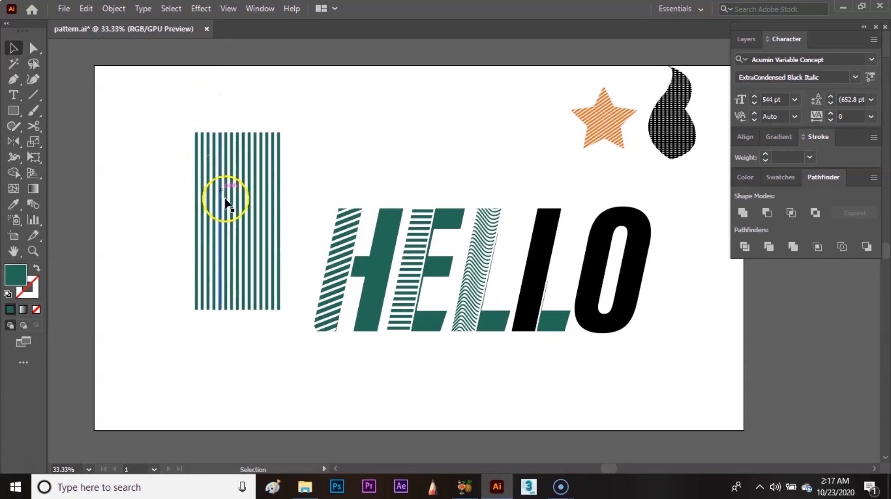
Move the vertical stripe group over the second L's stem and send it to the back.
{"action": "left_click_drag", "start_coordinate": [232, 213], "coordinate": [527, 259]}
{"action": "right_click", "coordinate": [538, 250]}
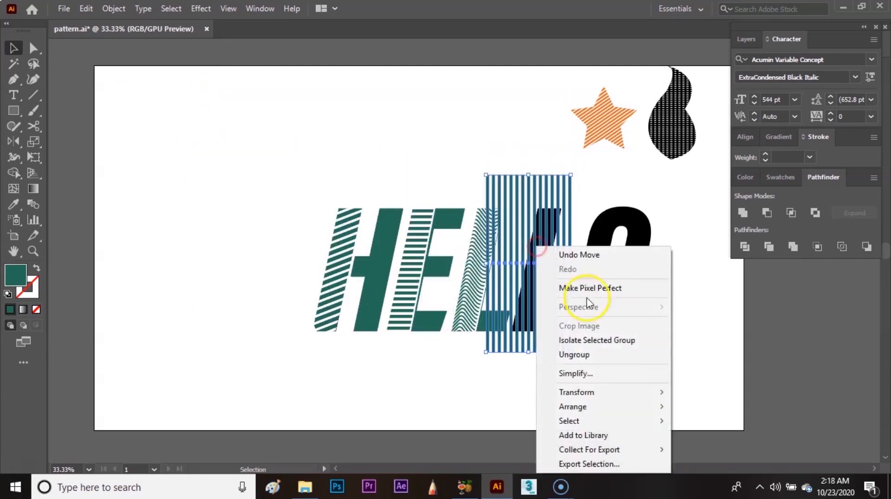
{"action": "left_click", "coordinate": [663, 414]}
{"action": "left_click", "coordinate": [717, 436]}
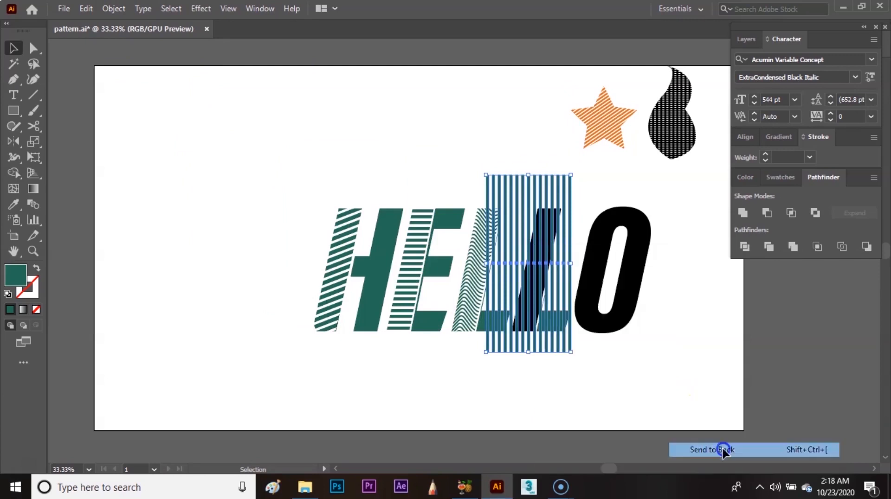
{"action": "left_click", "coordinate": [573, 405]}
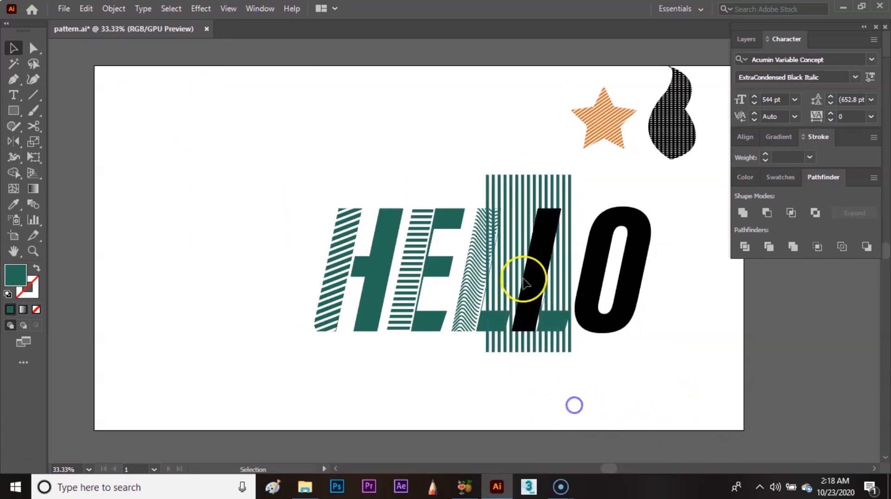
Clip the vertical stripes to the second L's stem with a clipping mask.
{"action": "left_click", "coordinate": [561, 246]}
{"action": "right_click", "coordinate": [546, 231]}
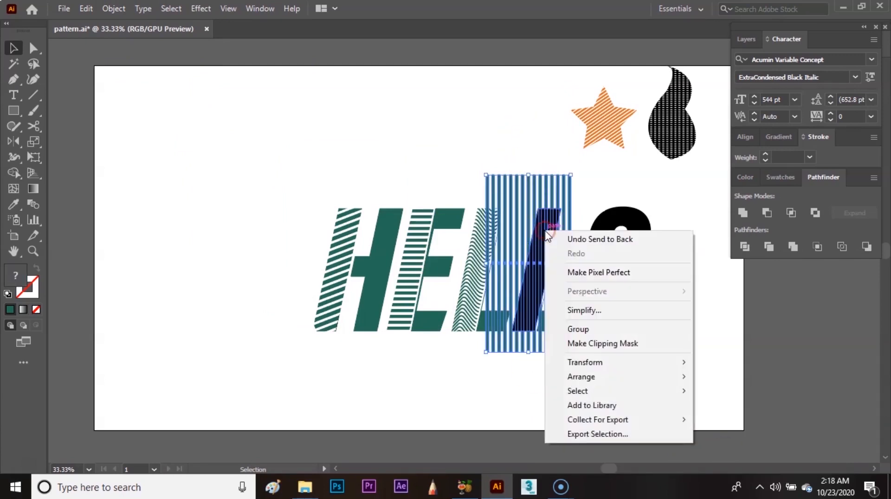
{"action": "left_click", "coordinate": [629, 344]}
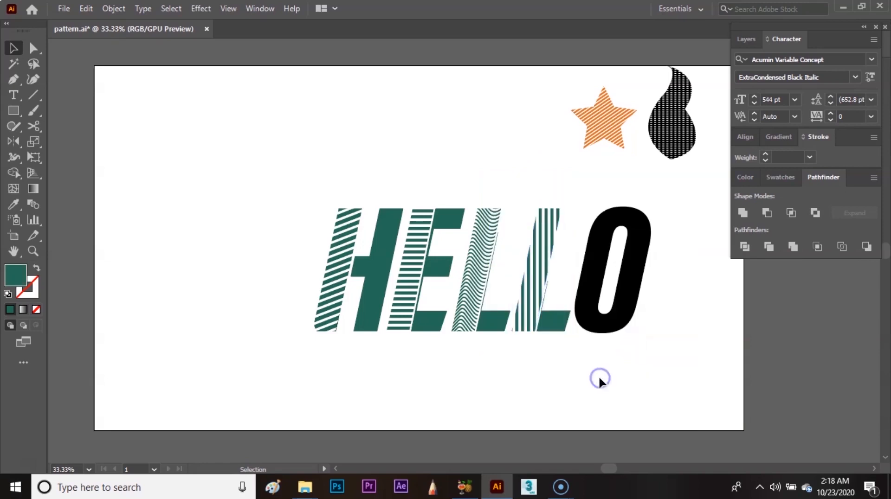
Draw a slanted straight line with the Pen tool through the middle of the O, extending past both ends.
{"action": "left_click", "coordinate": [600, 324]}
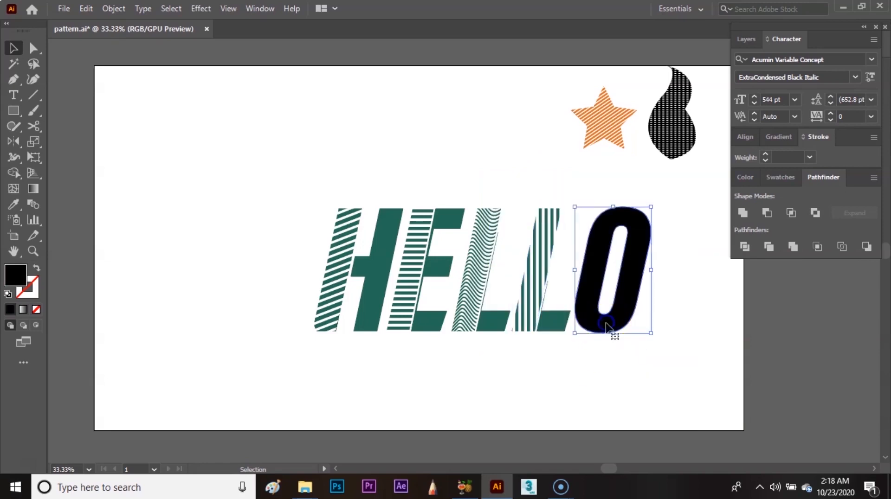
{"action": "left_click", "coordinate": [603, 366]}
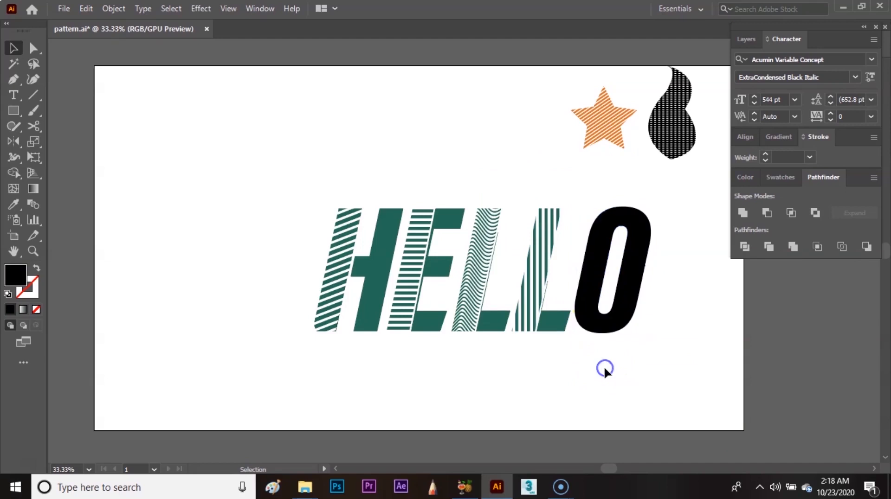
{"action": "left_click", "coordinate": [14, 80]}
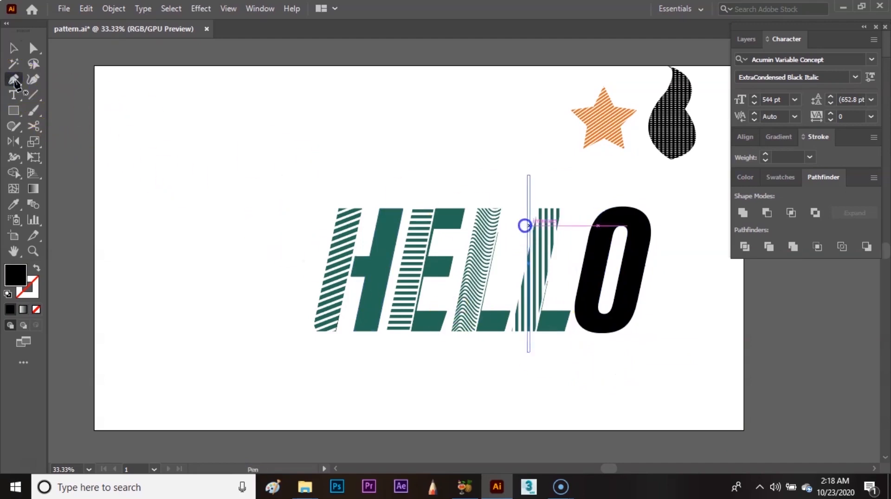
{"action": "left_click", "coordinate": [633, 181]}
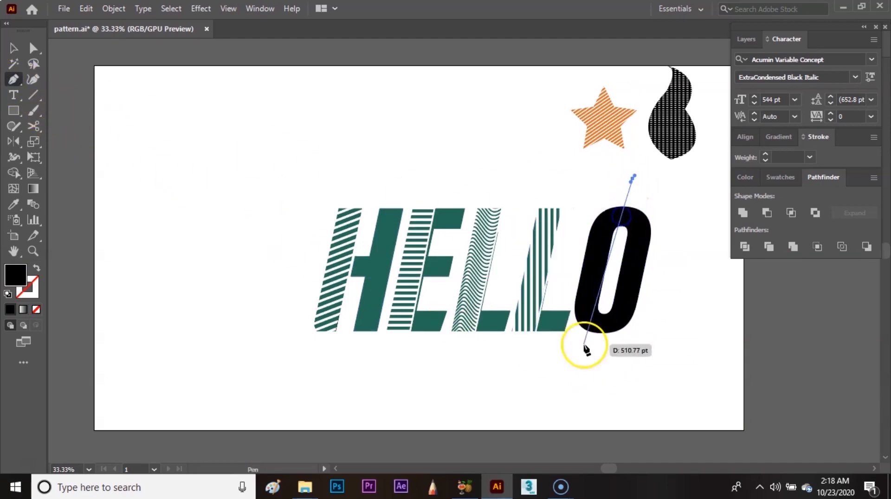
{"action": "left_click", "coordinate": [588, 385]}
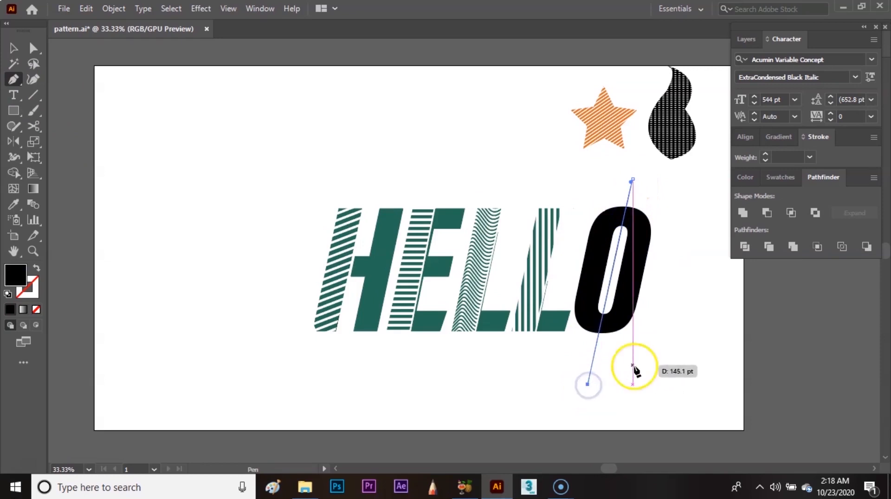
{"action": "key", "text": "v"}
{"action": "left_click", "coordinate": [635, 361]}
Apply Pathfinder Divide to the O and its slanted line, and ungroup the result.
{"action": "left_click", "coordinate": [599, 189]}
{"action": "left_click_drag", "start_coordinate": [648, 300], "coordinate": [651, 307]}
{"action": "left_click", "coordinate": [745, 247]}
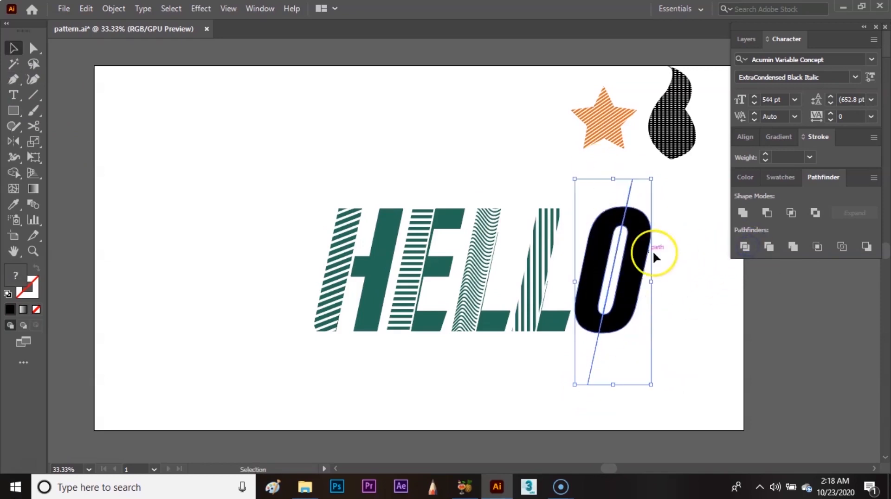
{"action": "left_click", "coordinate": [106, 10]}
{"action": "left_click", "coordinate": [199, 80]}
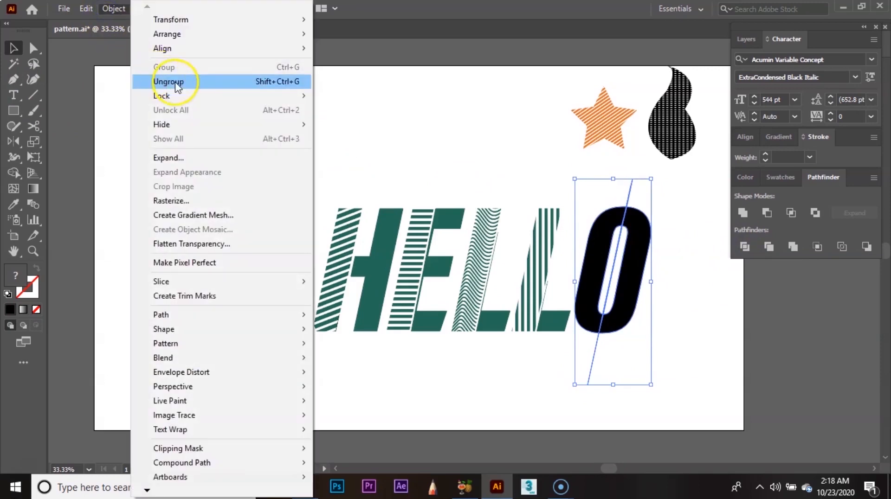
{"action": "left_click_drag", "start_coordinate": [385, 119], "coordinate": [446, 120]}
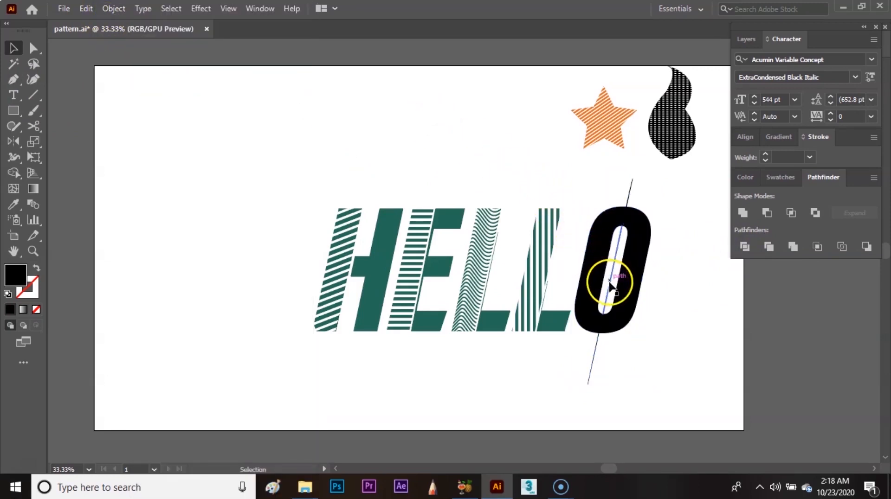
Delete the leftover line segments that extend above and below the O.
{"action": "left_click", "coordinate": [622, 299]}
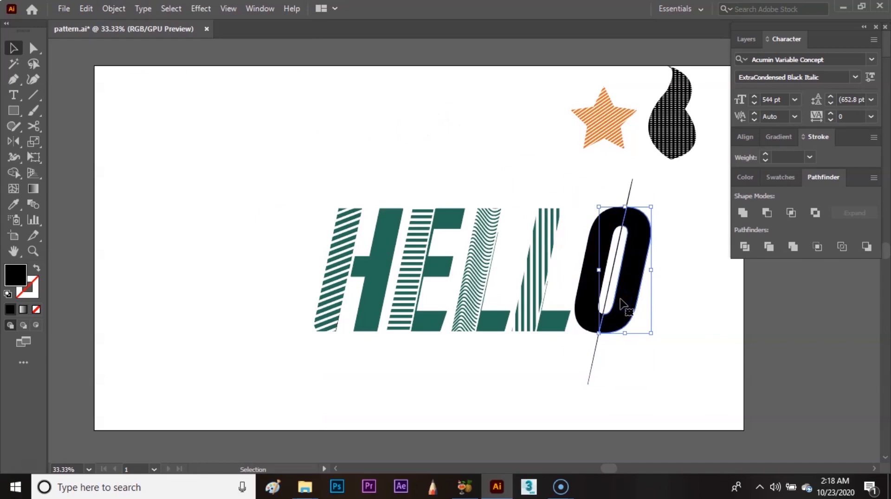
{"action": "left_click", "coordinate": [699, 217]}
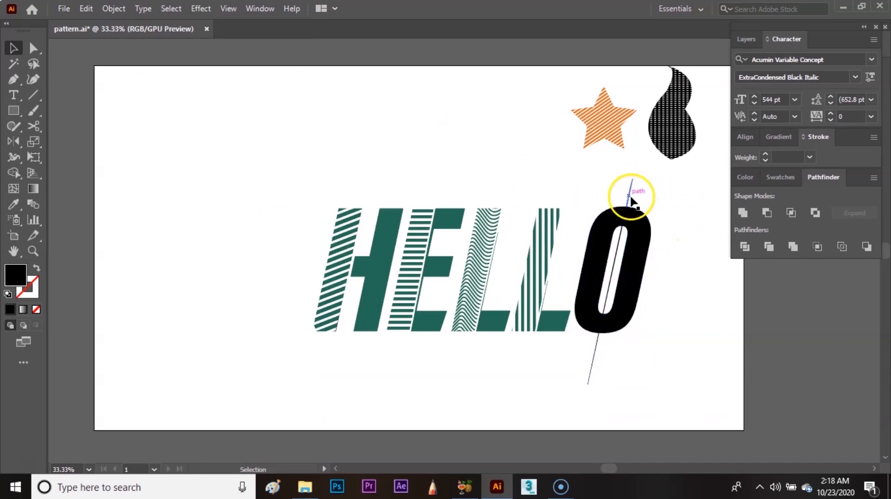
{"action": "left_click", "coordinate": [602, 349]}
{"action": "left_click", "coordinate": [595, 354]}
{"action": "key", "text": "Delete"}
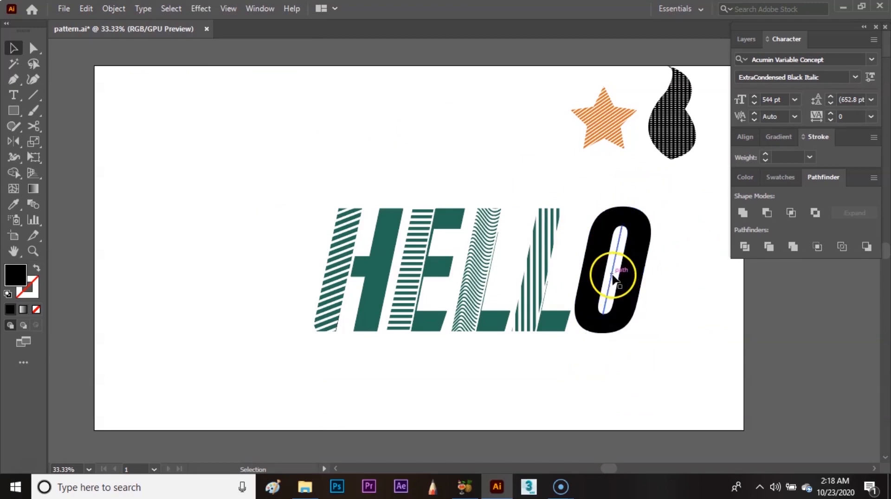
Nudge the O's right half slightly to the right and delete the line remaining inside its opening.
{"action": "left_click", "coordinate": [634, 263]}
{"action": "key", "text": "Right"}
{"action": "key", "text": "Right"}
{"action": "key", "text": "Right"}
{"action": "left_click", "coordinate": [669, 244]}
{"action": "left_click", "coordinate": [613, 279]}
{"action": "key", "text": "Delete"}
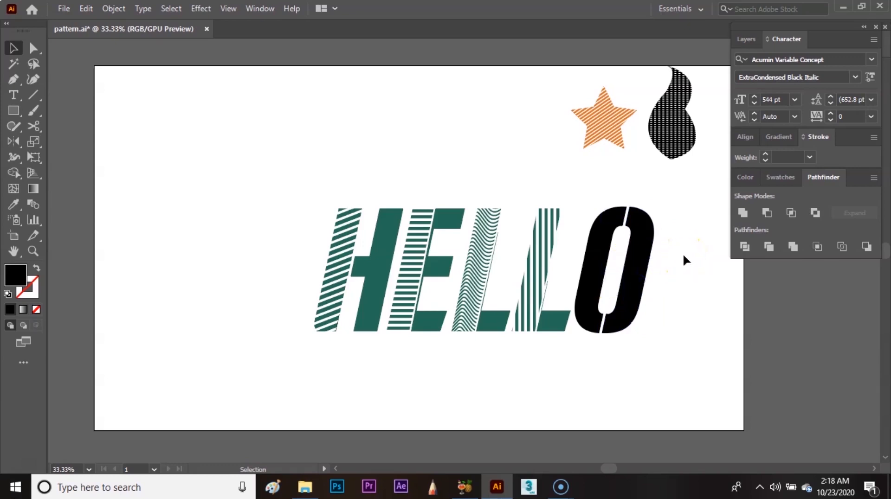
Color the O's right half teal by sampling the solid foot of the second L with the Eyedropper.
{"action": "left_click", "coordinate": [641, 258]}
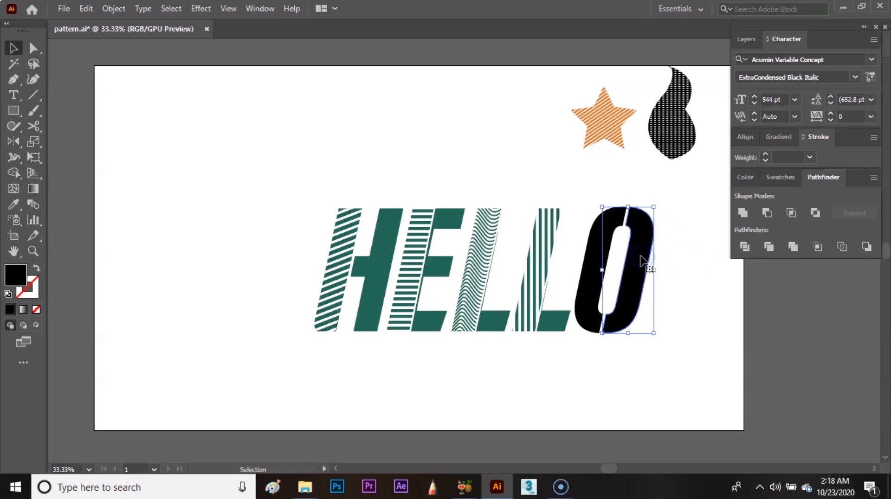
{"action": "key", "text": "i"}
{"action": "left_click", "coordinate": [559, 320]}
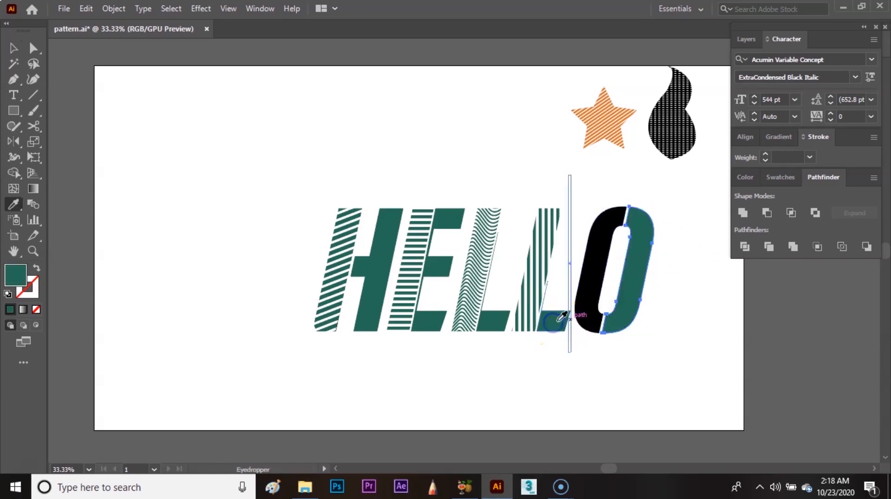
{"action": "key", "text": "v"}
{"action": "left_click", "coordinate": [696, 286]}
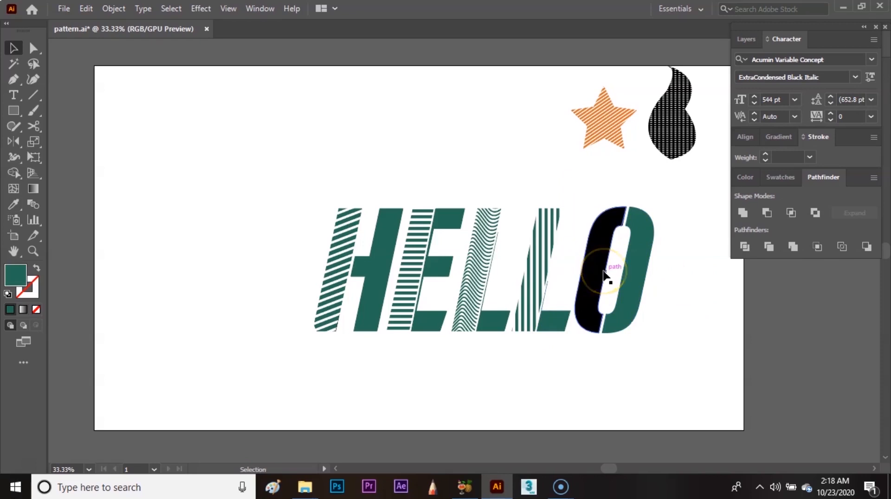
Draw a thin horizontal teal rectangle in the empty area beside HELLO and repeat it downward as a tall stack of evenly spaced stripes.
{"action": "left_click", "coordinate": [12, 111]}
{"action": "left_click_drag", "start_coordinate": [133, 168], "coordinate": [194, 184]}
{"action": "key", "text": "v"}
{"action": "key", "text": "ctrl+d"}
{"action": "key", "text": "ctrl+d"}
{"action": "key", "text": "ctrl+d"}
{"action": "key", "text": "ctrl+d"}
{"action": "key", "text": "ctrl+d"}
{"action": "key", "text": "ctrl+d"}
{"action": "key", "text": "ctrl+d"}
{"action": "key", "text": "ctrl+d"}
{"action": "key", "text": "ctrl+d"}
{"action": "key", "text": "ctrl+d"}
{"action": "key", "text": "ctrl+d"}
{"action": "key", "text": "ctrl+d"}
{"action": "key", "text": "ctrl+d"}
{"action": "key", "text": "ctrl+d"}
{"action": "key", "text": "ctrl+d"}
{"action": "key", "text": "ctrl+d"}
{"action": "key", "text": "ctrl+d"}
{"action": "key", "text": "ctrl+d"}
{"action": "key", "text": "ctrl+d"}
{"action": "key", "text": "ctrl+d"}
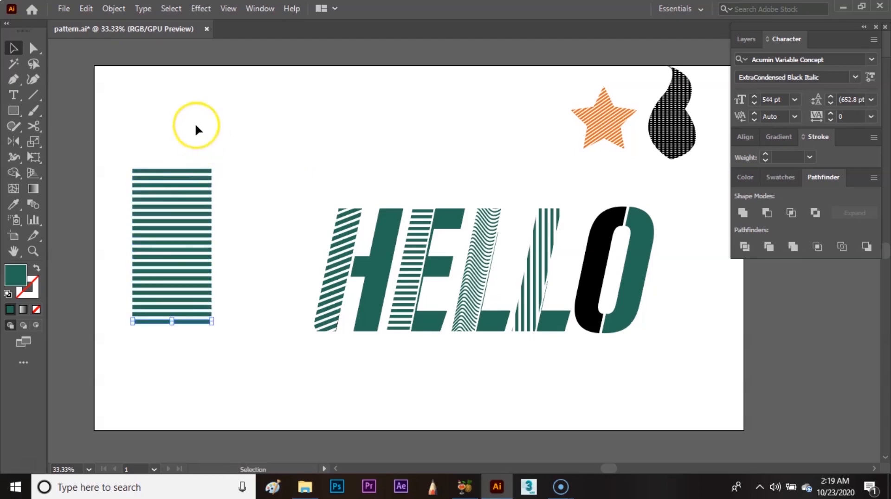
Group the horizontal stripes and rotate the group clockwise to a slight tilt.
{"action": "left_click_drag", "start_coordinate": [156, 132], "coordinate": [214, 331]}
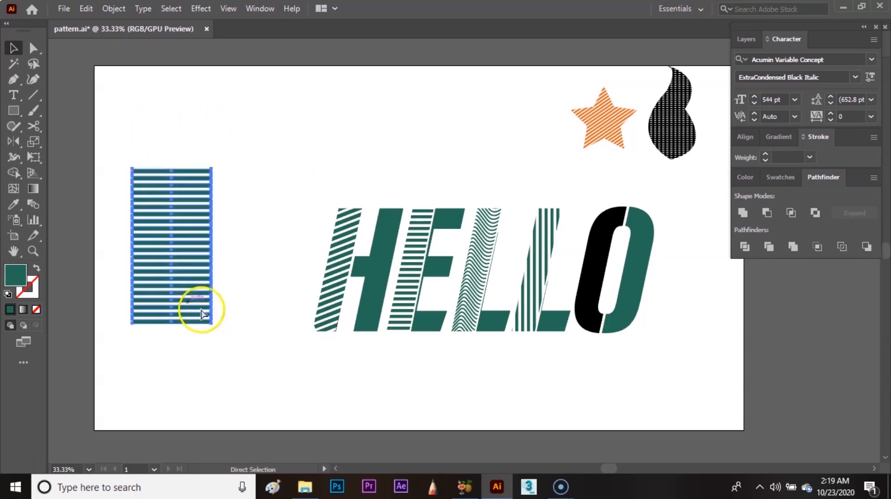
{"action": "left_click_drag", "start_coordinate": [208, 158], "coordinate": [238, 183]}
{"action": "left_click", "coordinate": [243, 144]}
Move the tilted stripe group over the O's black left half and send it to the back.
{"action": "left_click_drag", "start_coordinate": [179, 248], "coordinate": [600, 274]}
{"action": "right_click", "coordinate": [600, 271]}
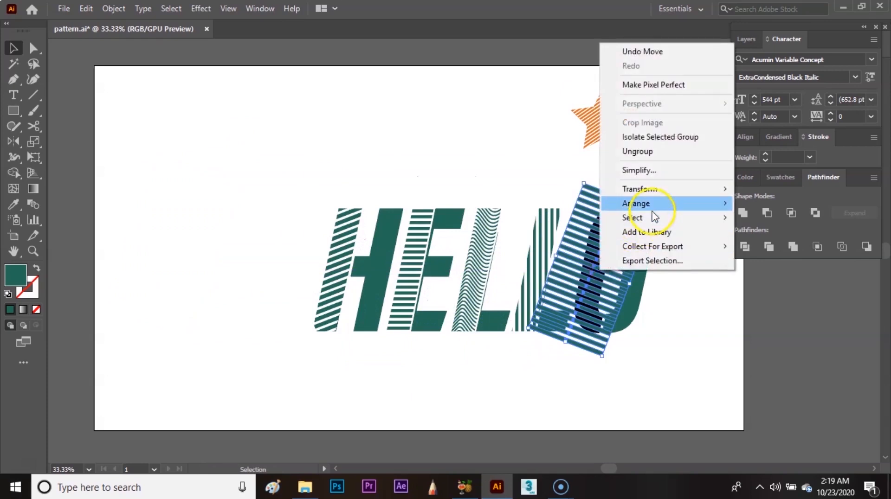
{"action": "left_click", "coordinate": [655, 205]}
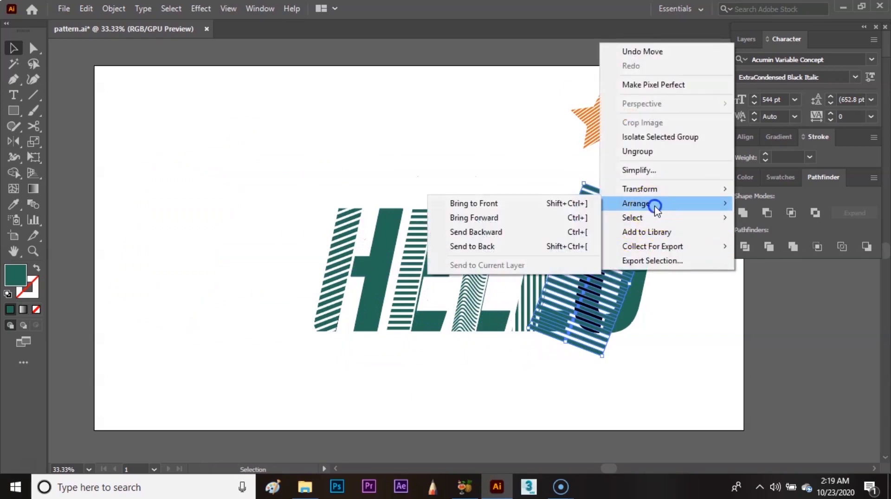
{"action": "left_click", "coordinate": [531, 247]}
{"action": "left_click", "coordinate": [534, 204]}
Clip the tilted stripes to the O's left half with a clipping mask.
{"action": "left_click", "coordinate": [597, 233]}
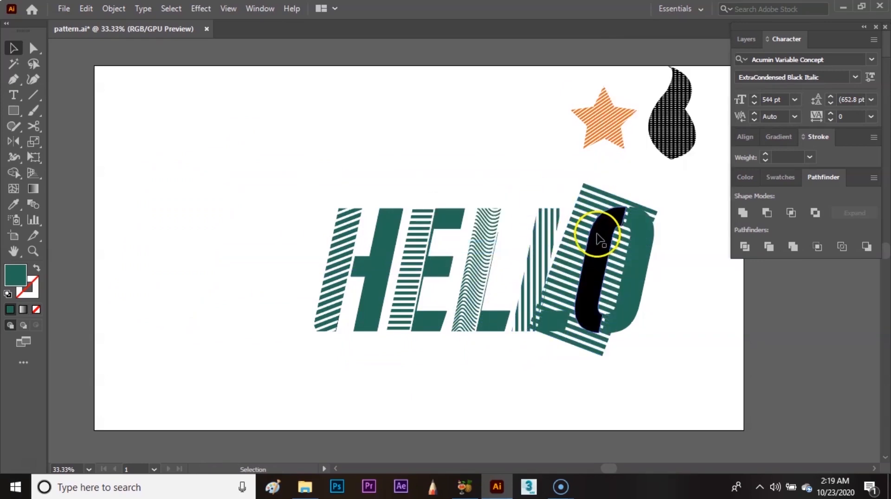
{"action": "left_click", "coordinate": [598, 198], "text": "shift"}
{"action": "right_click", "coordinate": [596, 196]}
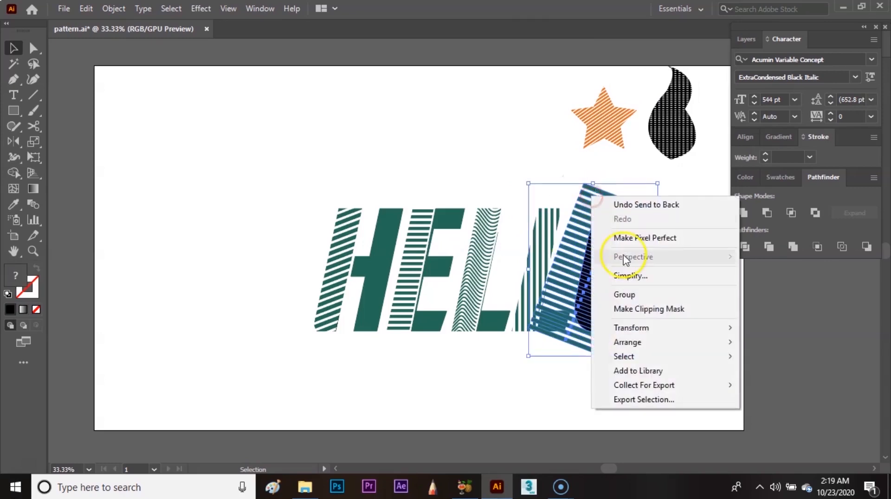
{"action": "left_click", "coordinate": [661, 310]}
{"action": "left_click", "coordinate": [555, 160]}
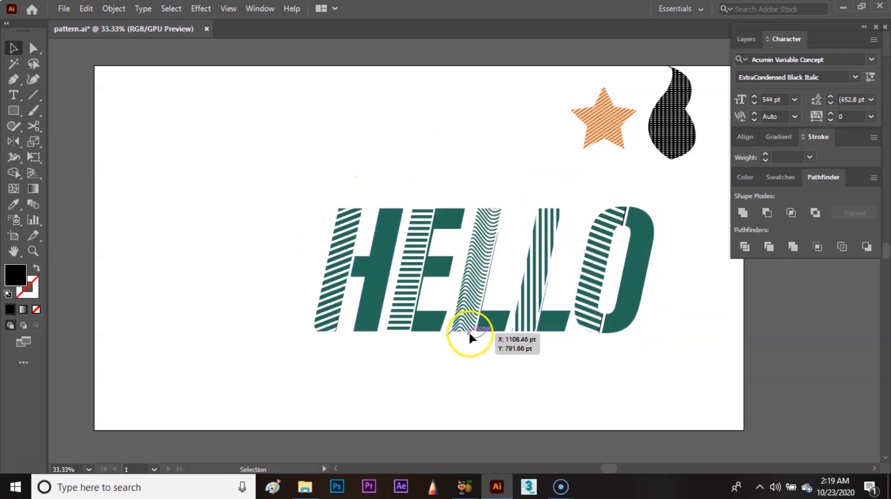
Move the whole HELLO lettering to the left side of the artboard.
{"action": "left_click_drag", "start_coordinate": [307, 189], "coordinate": [666, 377]}
{"action": "left_click_drag", "start_coordinate": [617, 307], "coordinate": [404, 298]}
{"action": "left_click", "coordinate": [307, 132]}
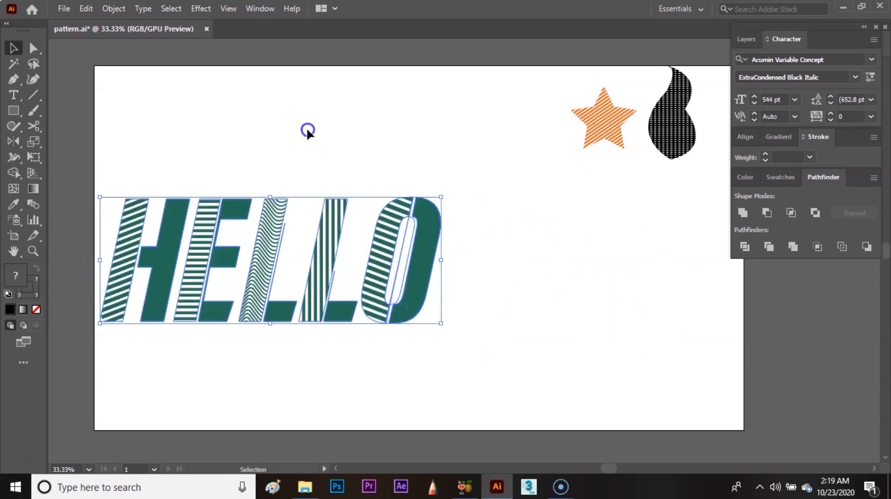
Enlarge the patterned star and flame shapes together and place them beside HELLO on the artboard.
{"action": "left_click_drag", "start_coordinate": [539, 83], "coordinate": [687, 170]}
{"action": "left_click_drag", "start_coordinate": [570, 159], "coordinate": [447, 316]}
{"action": "left_click_drag", "start_coordinate": [626, 183], "coordinate": [642, 289]}
{"action": "left_click", "coordinate": [396, 118]}
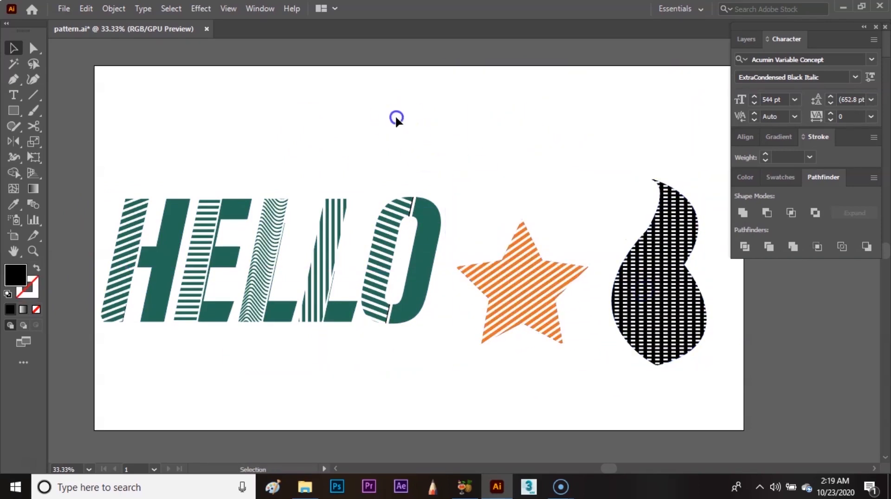